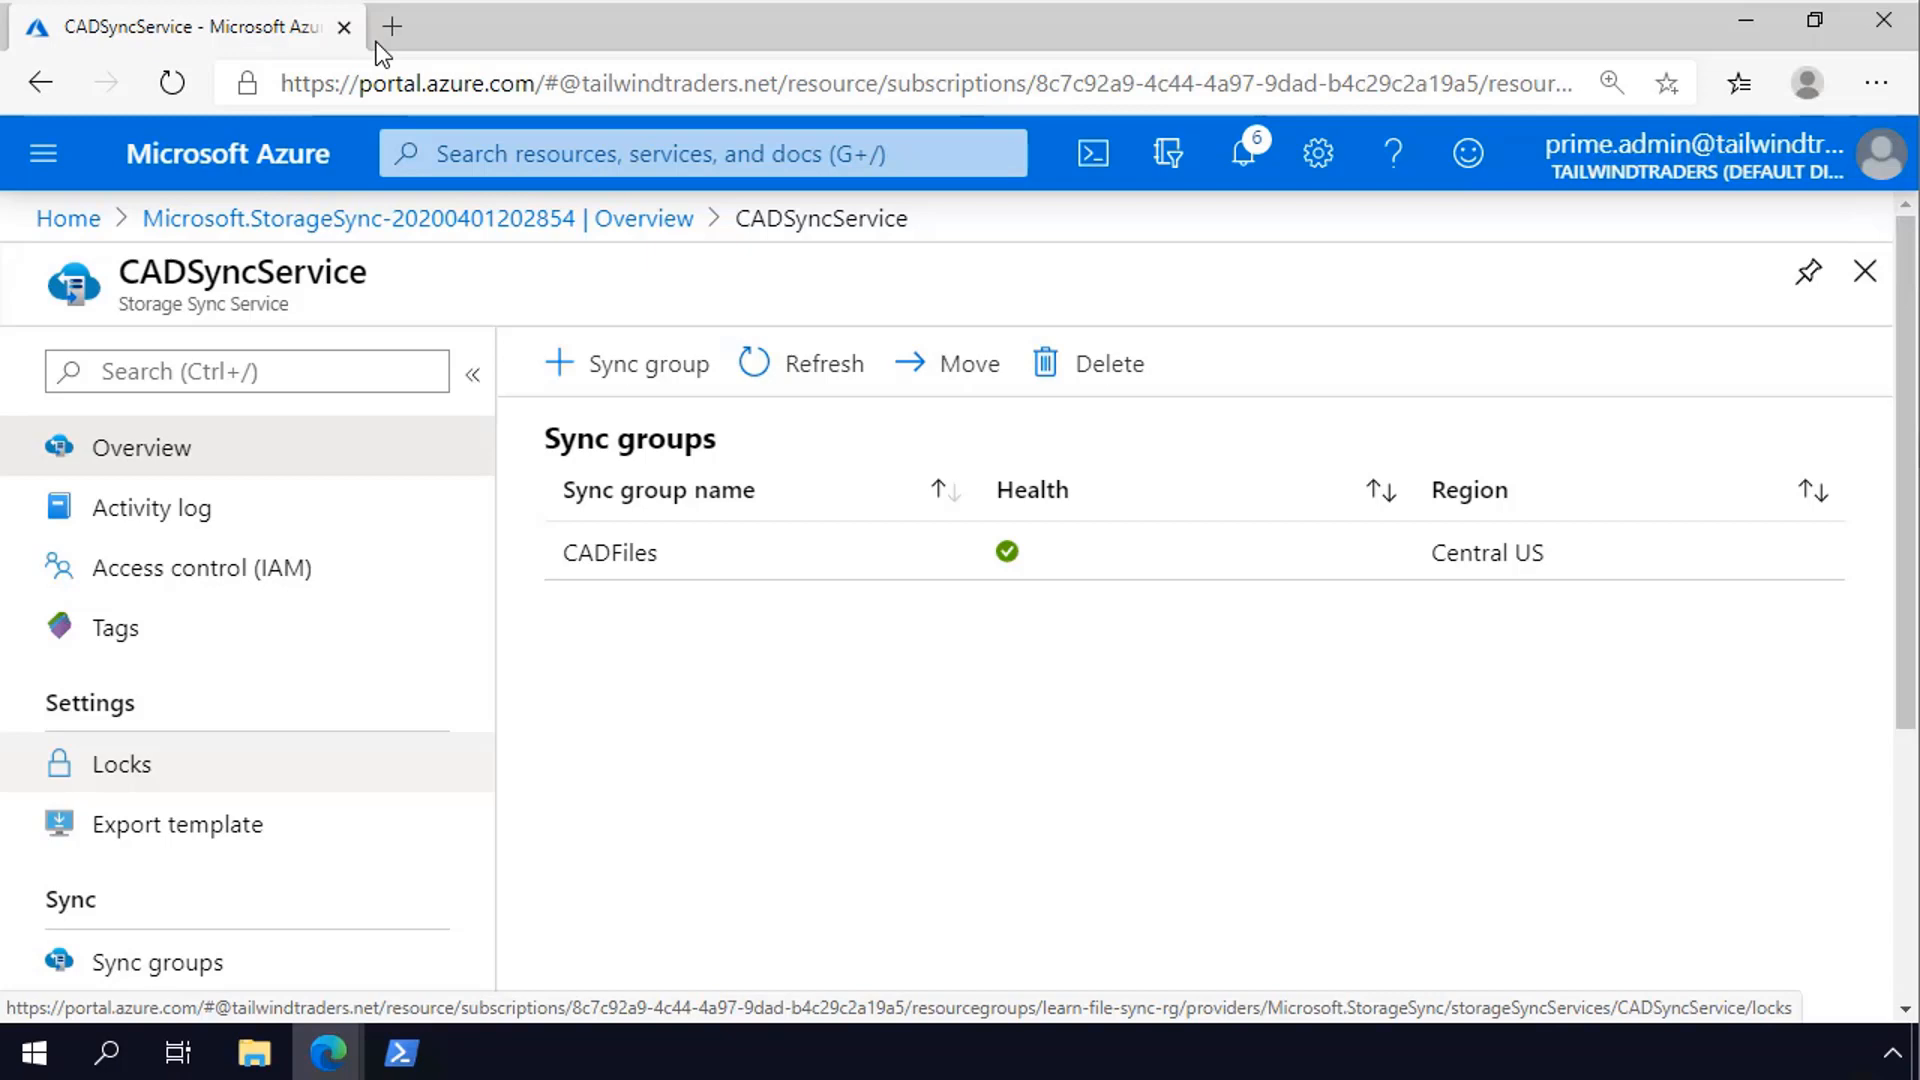
pyautogui.click(390, 30)
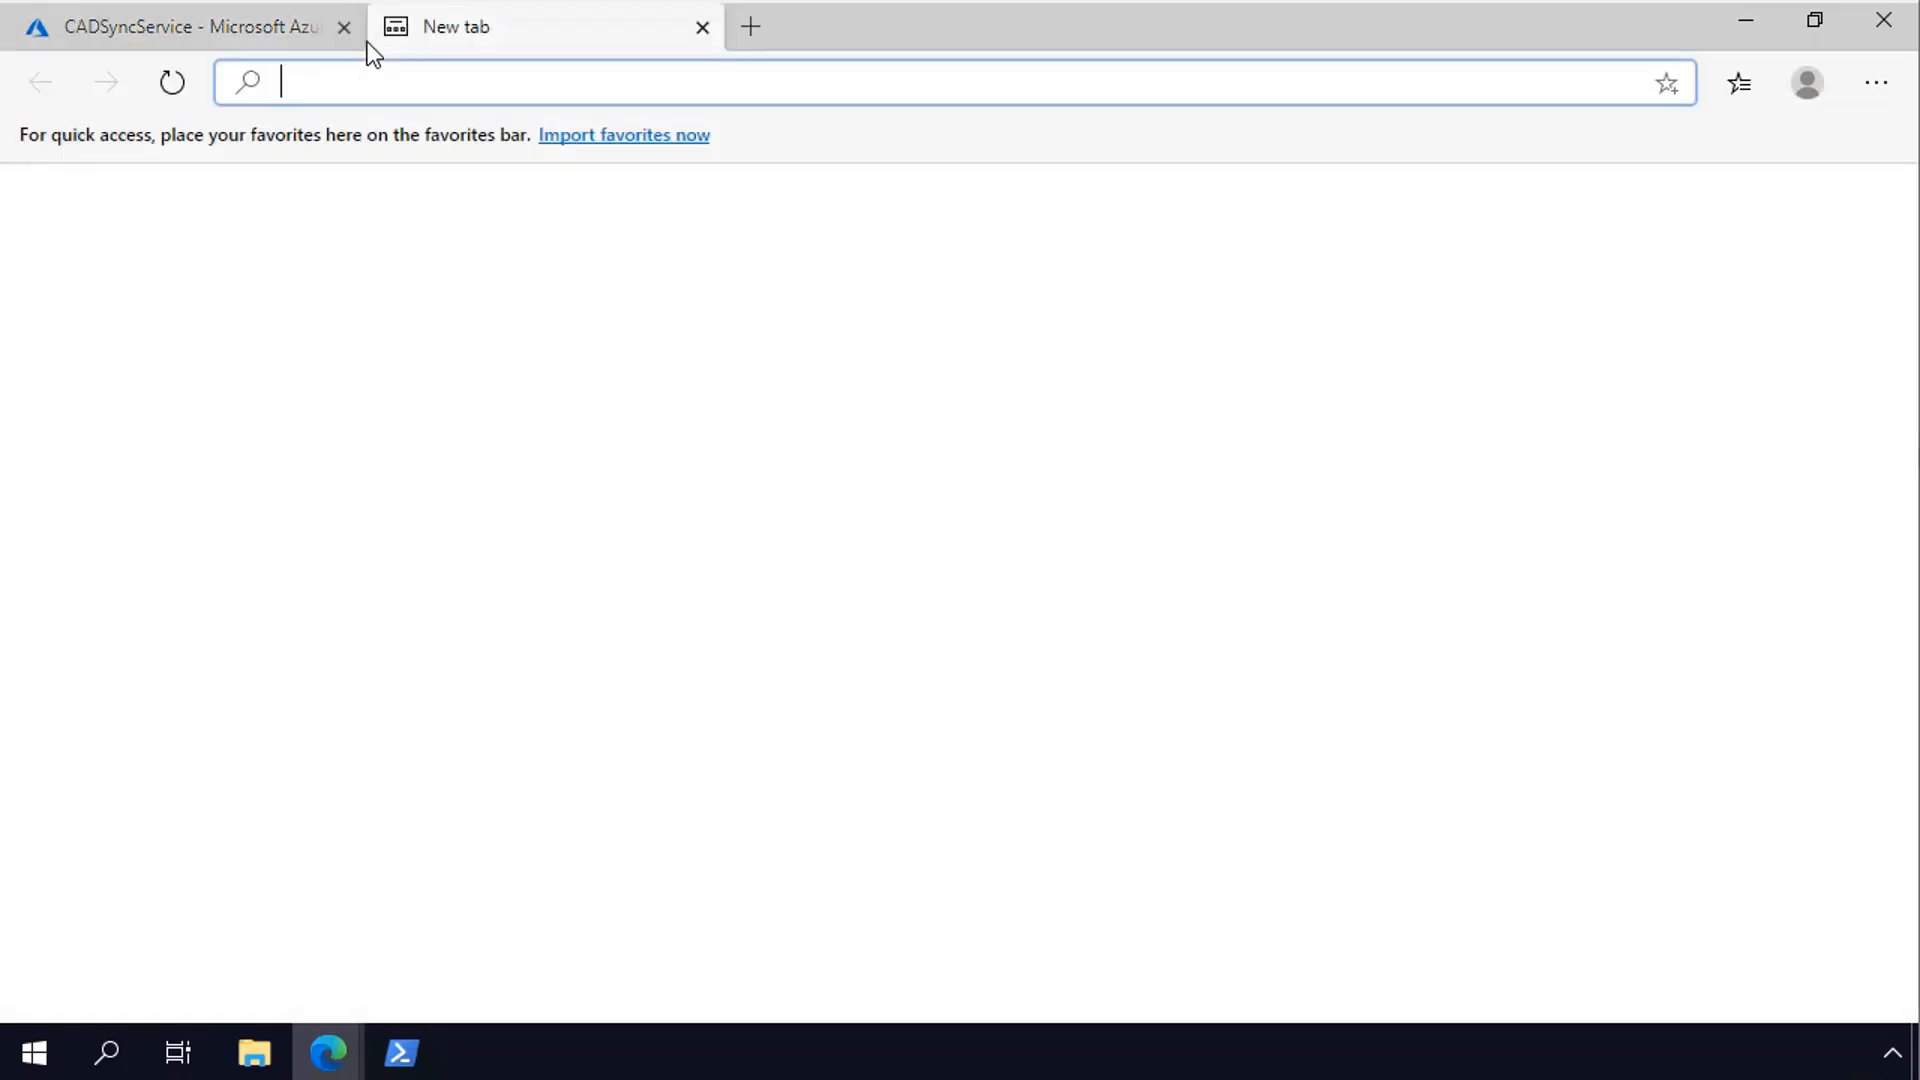
pyautogui.write('https://go.microsoft.com/fwlink/?linkid=858257')
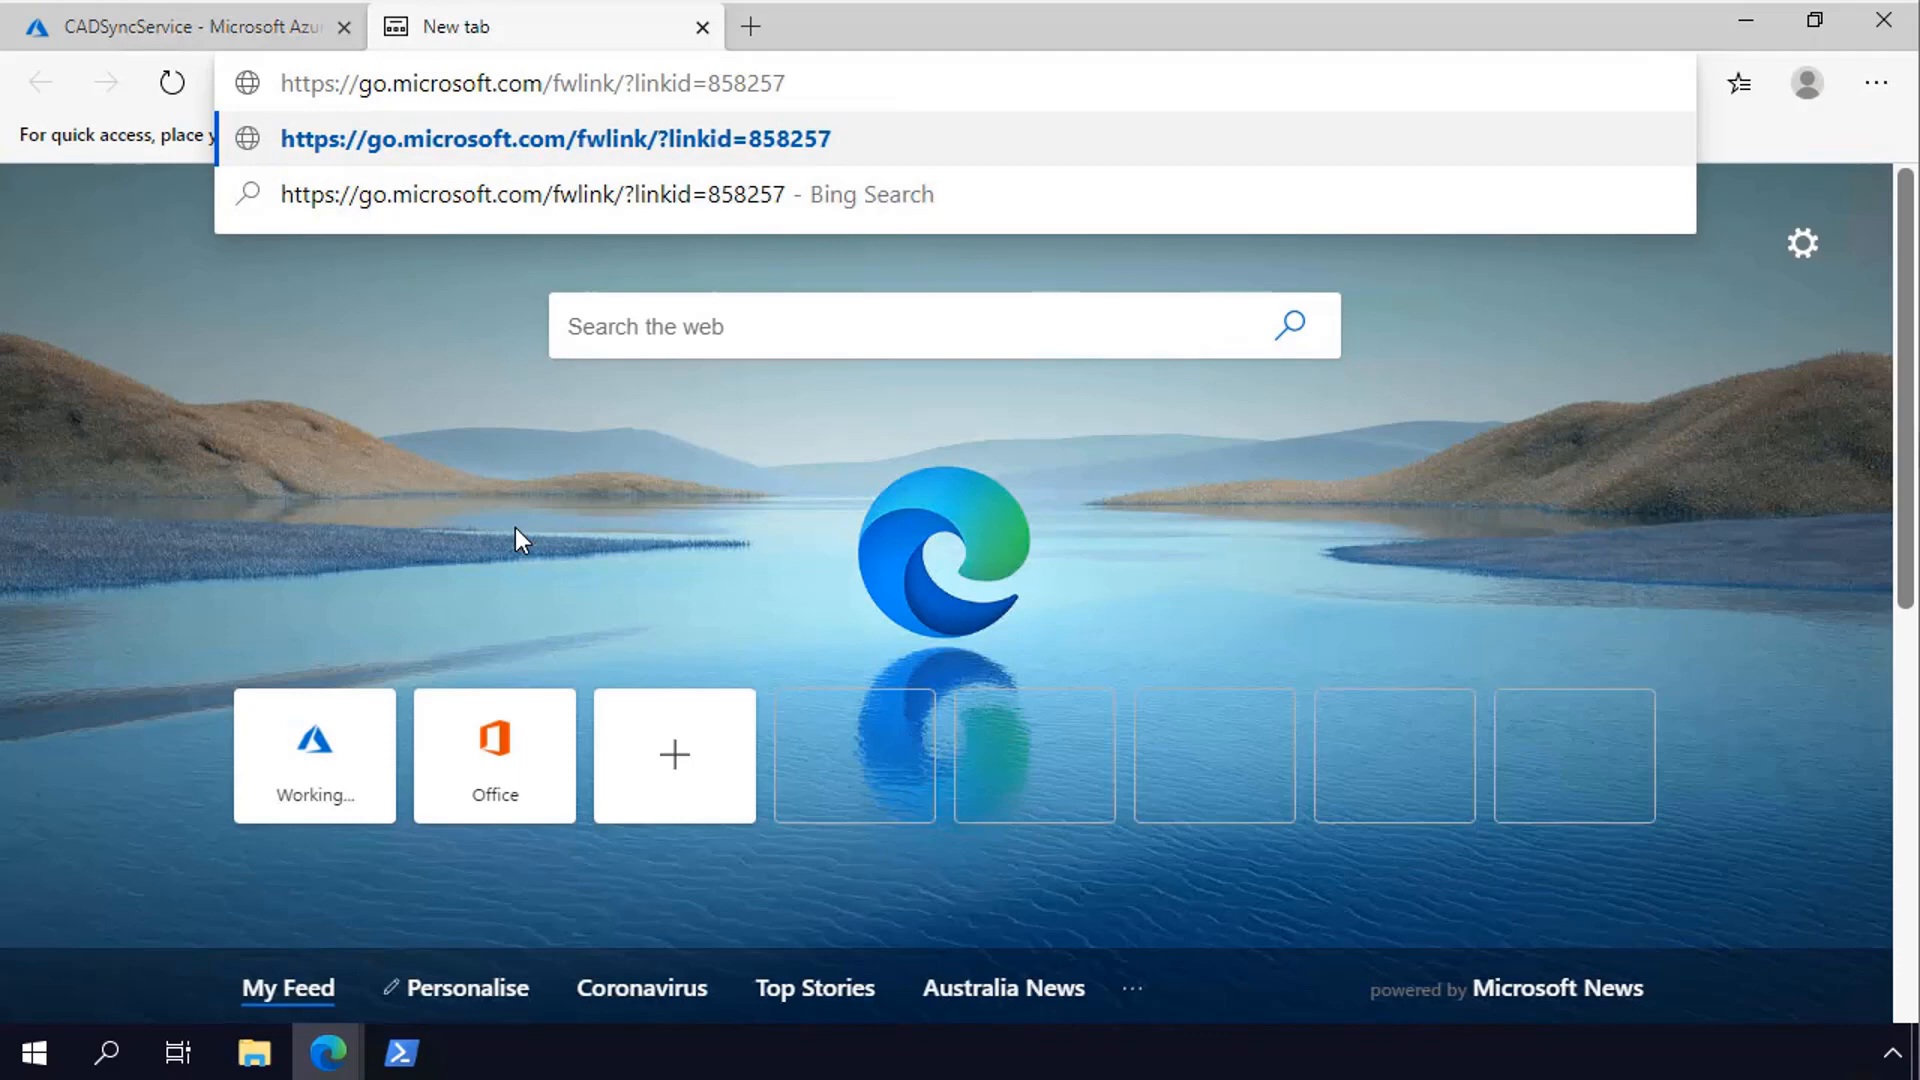
pyautogui.press('Return')
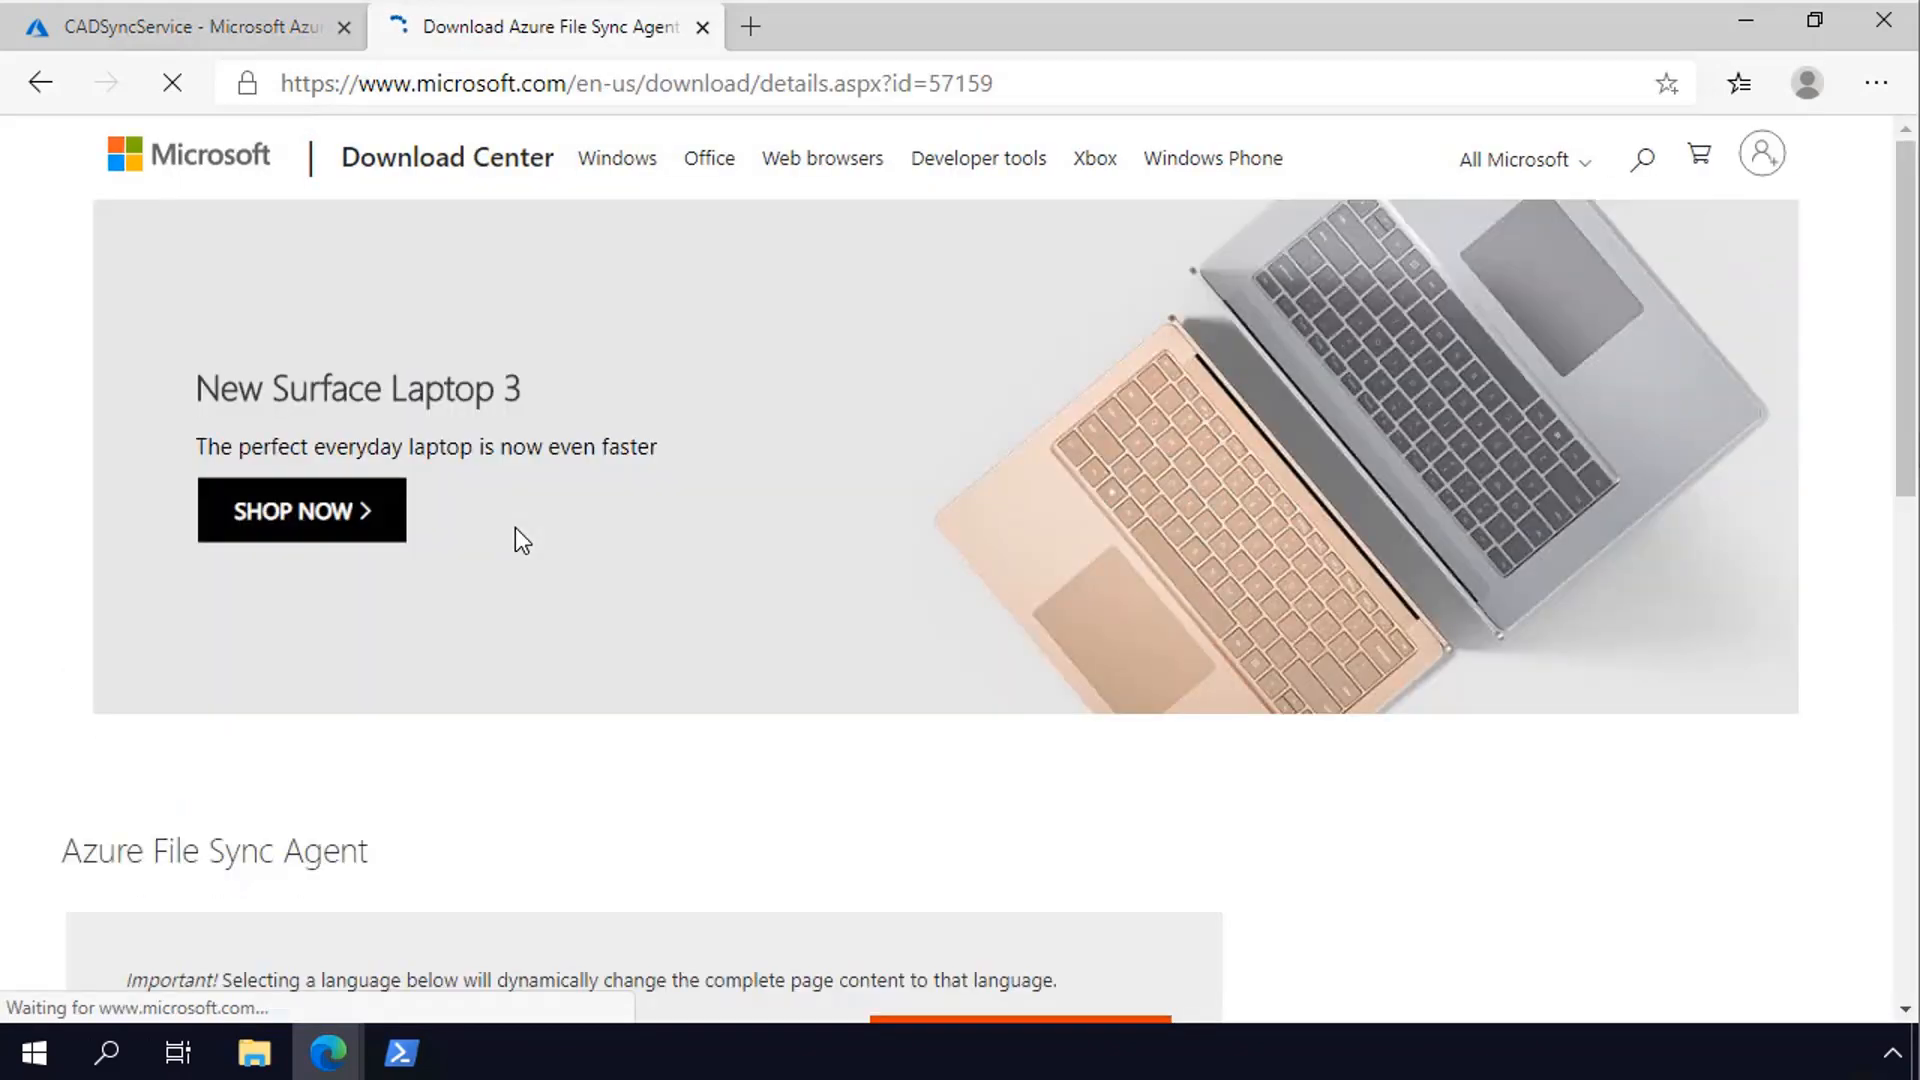
pyautogui.scroll(-3, 518, 539)
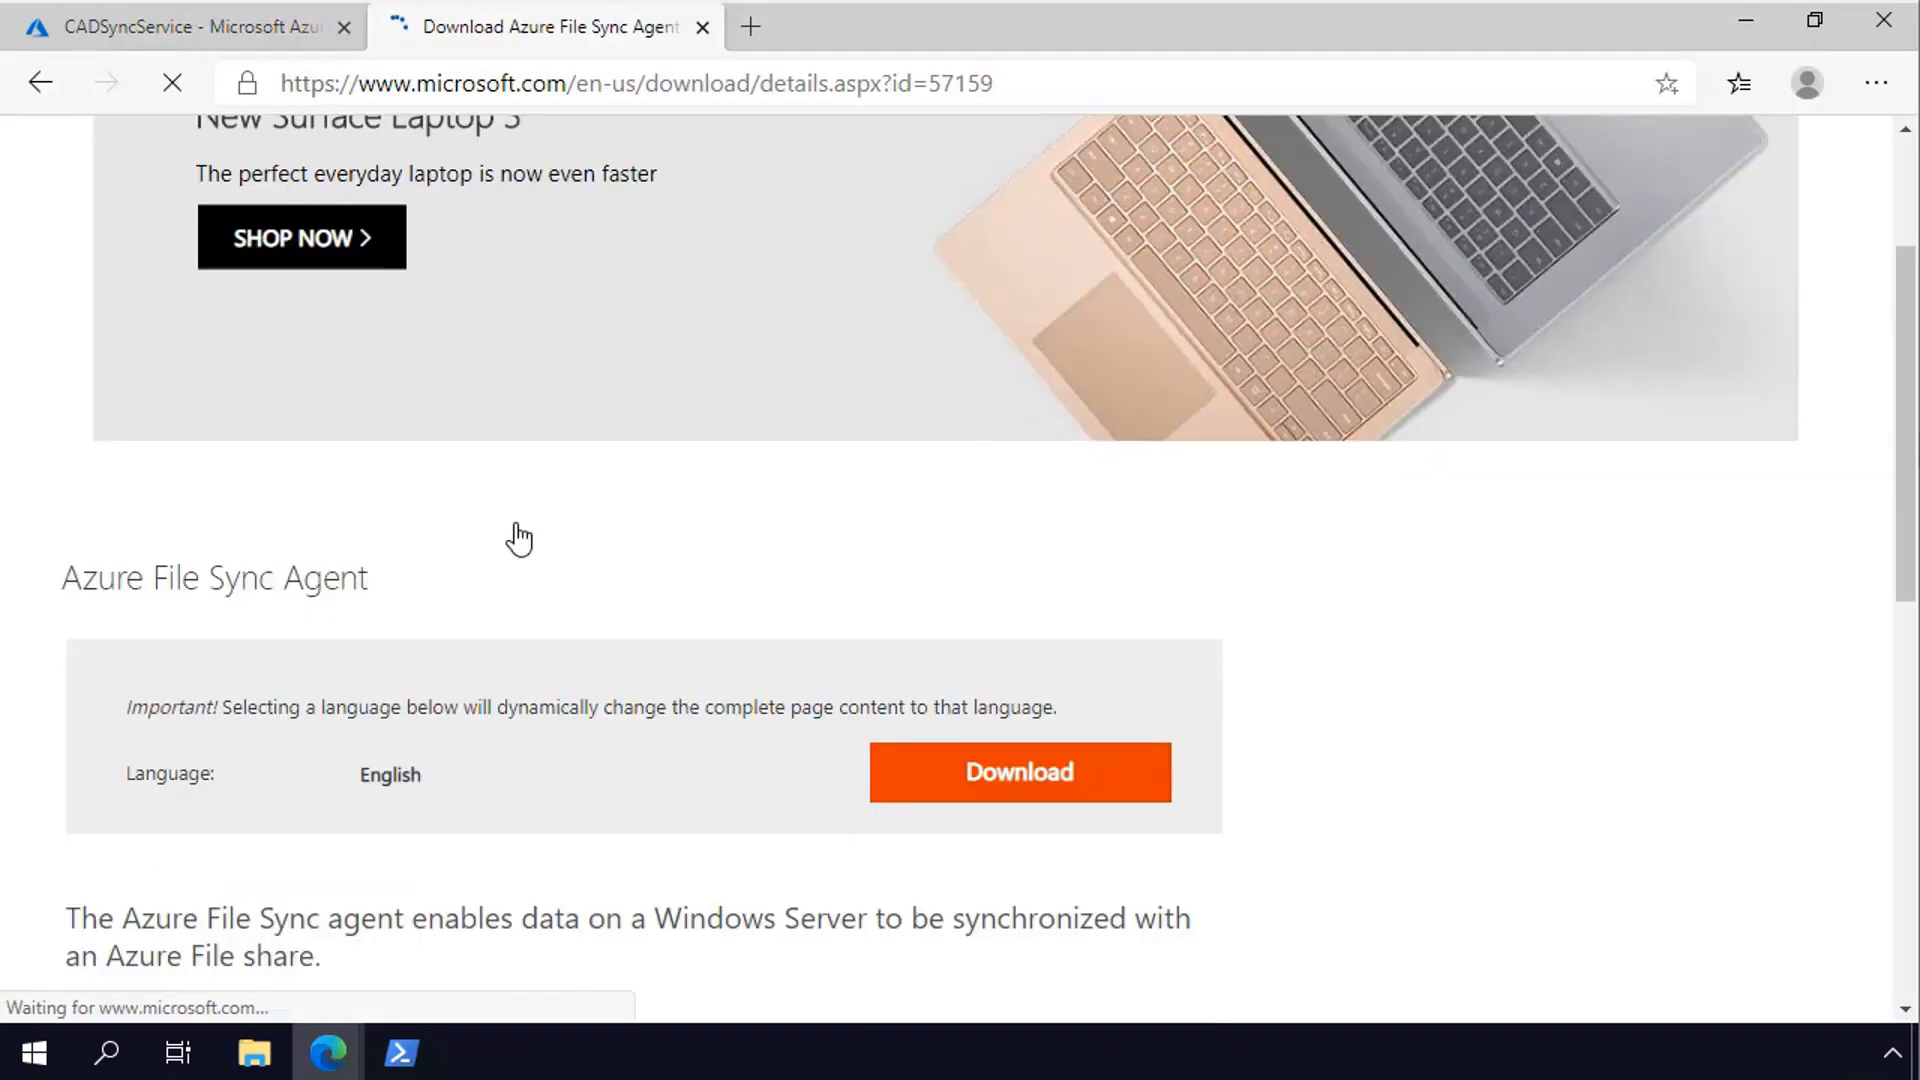
pyautogui.click(965, 777)
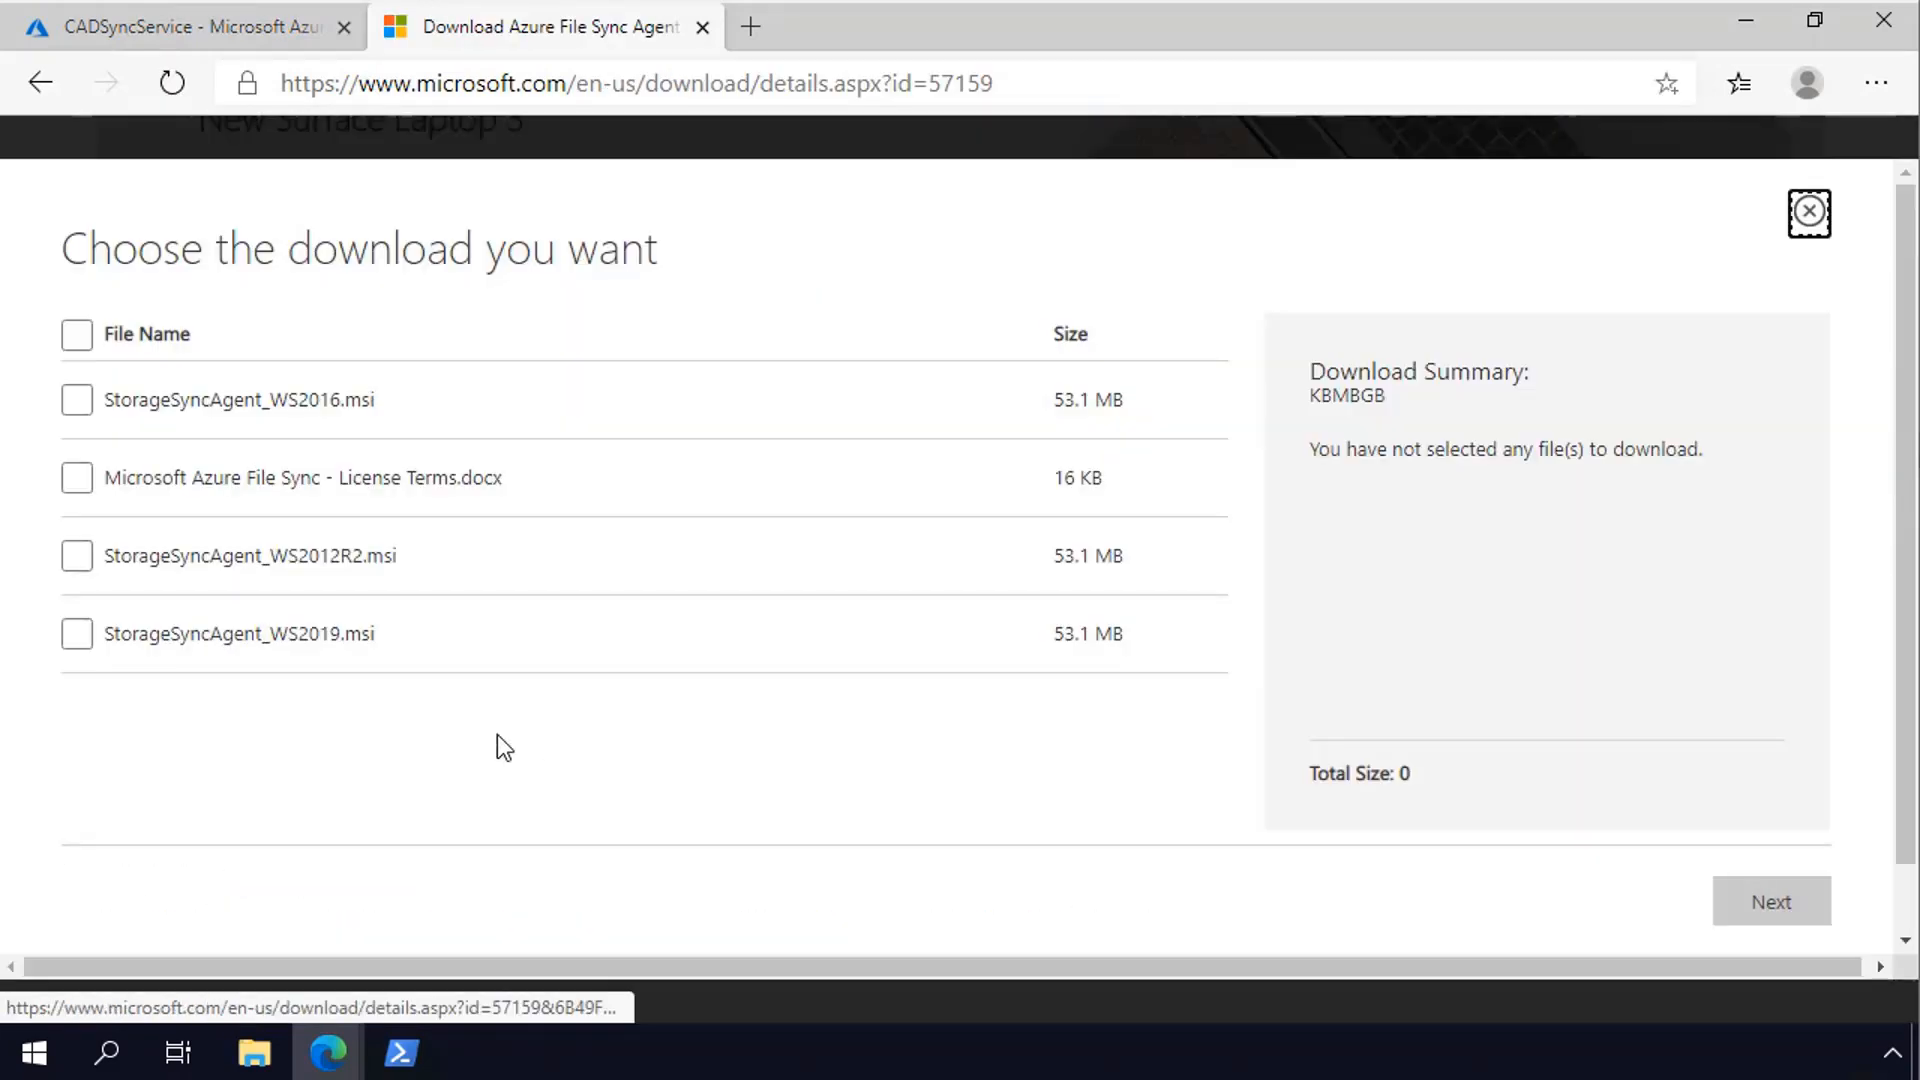
pyautogui.click(68, 638)
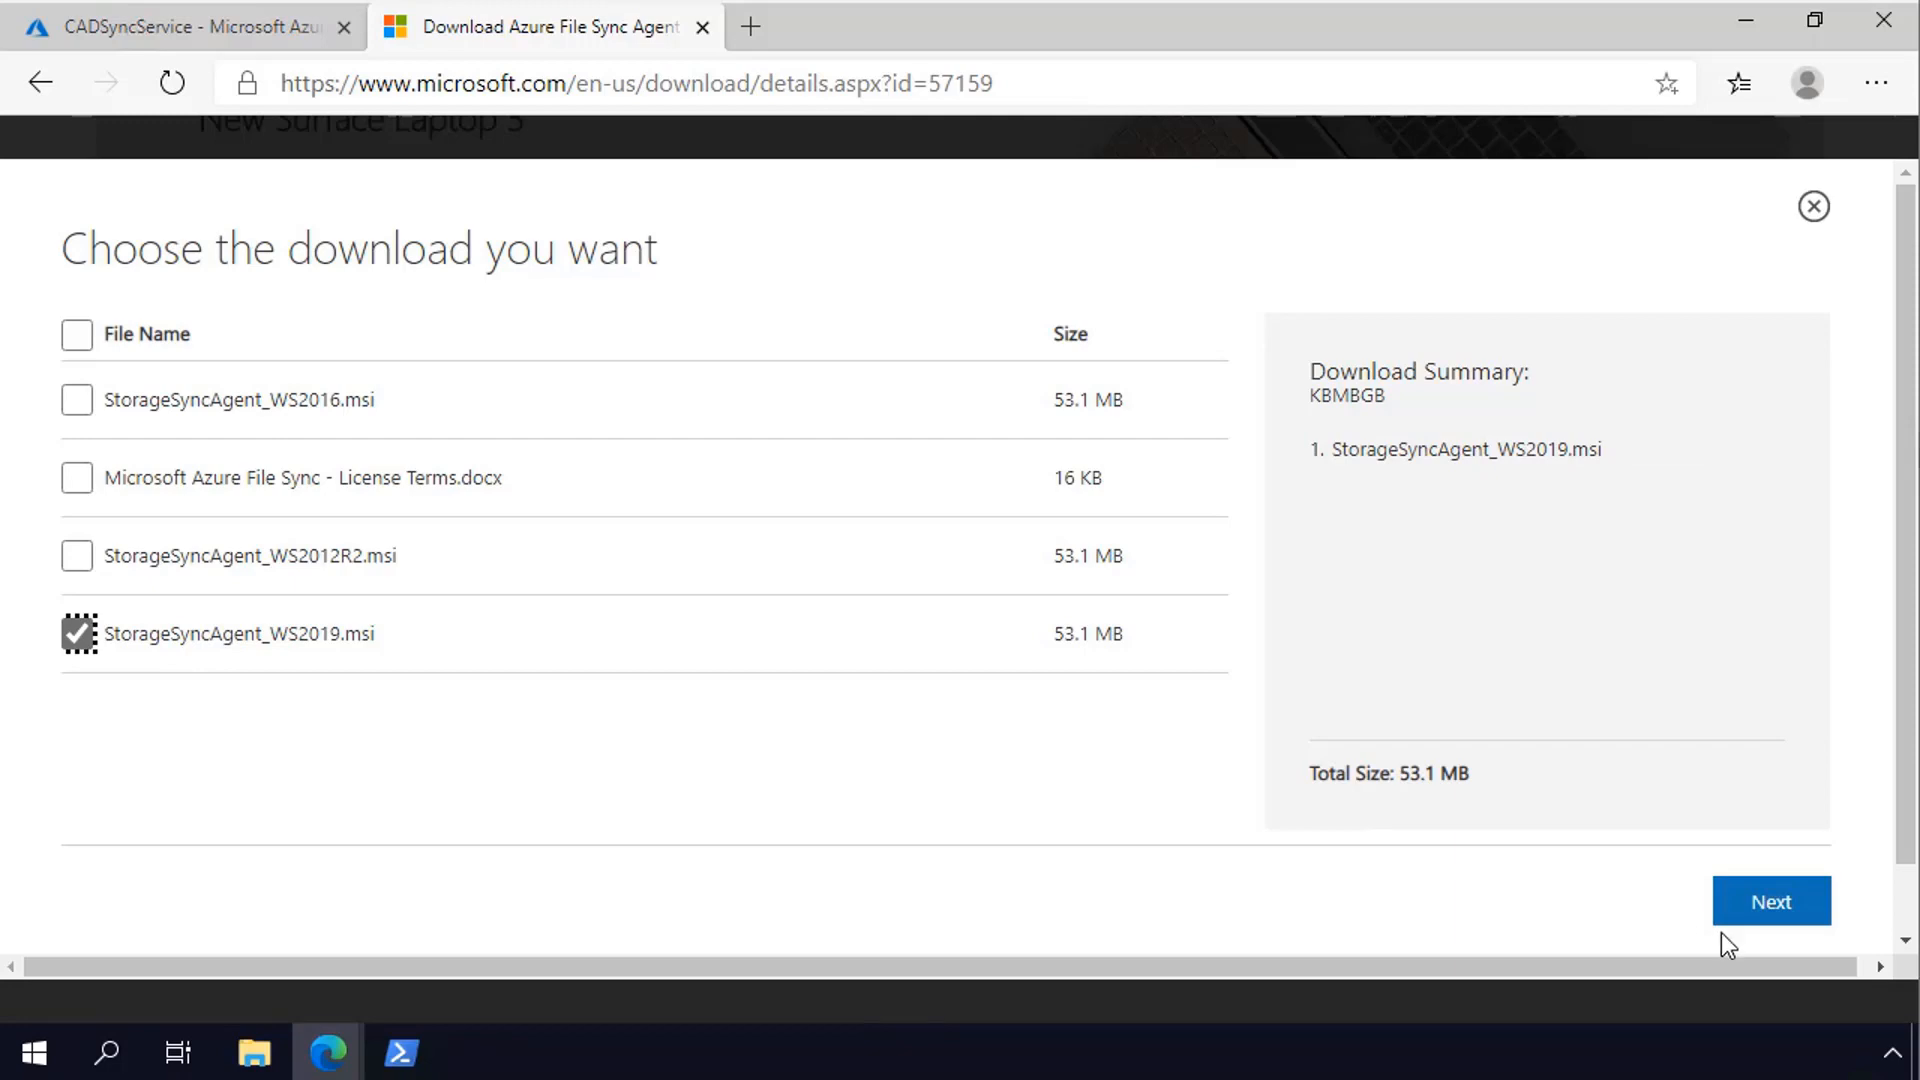
pyautogui.click(1761, 906)
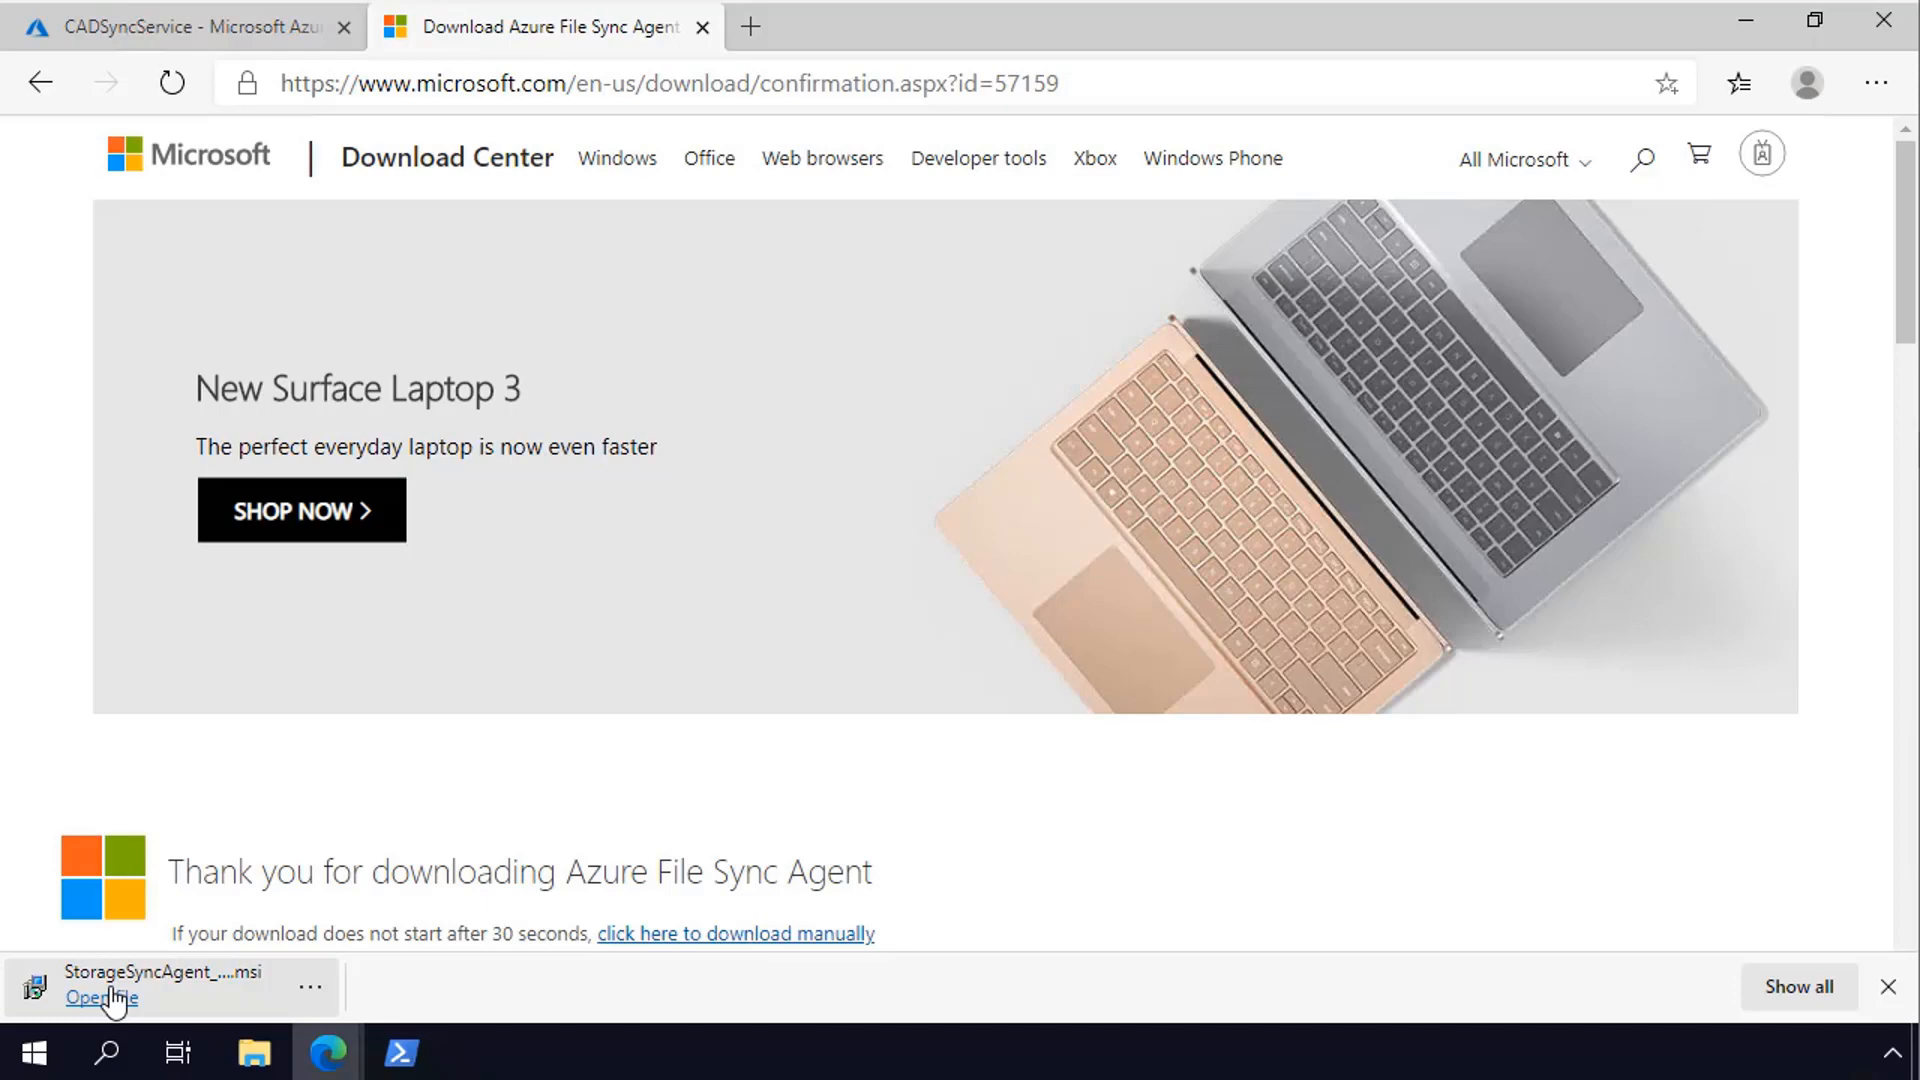
# - Launch the downloaded Storage Sync Agent installer, and clear the download page and browser window out of the way
pyautogui.click(102, 997)
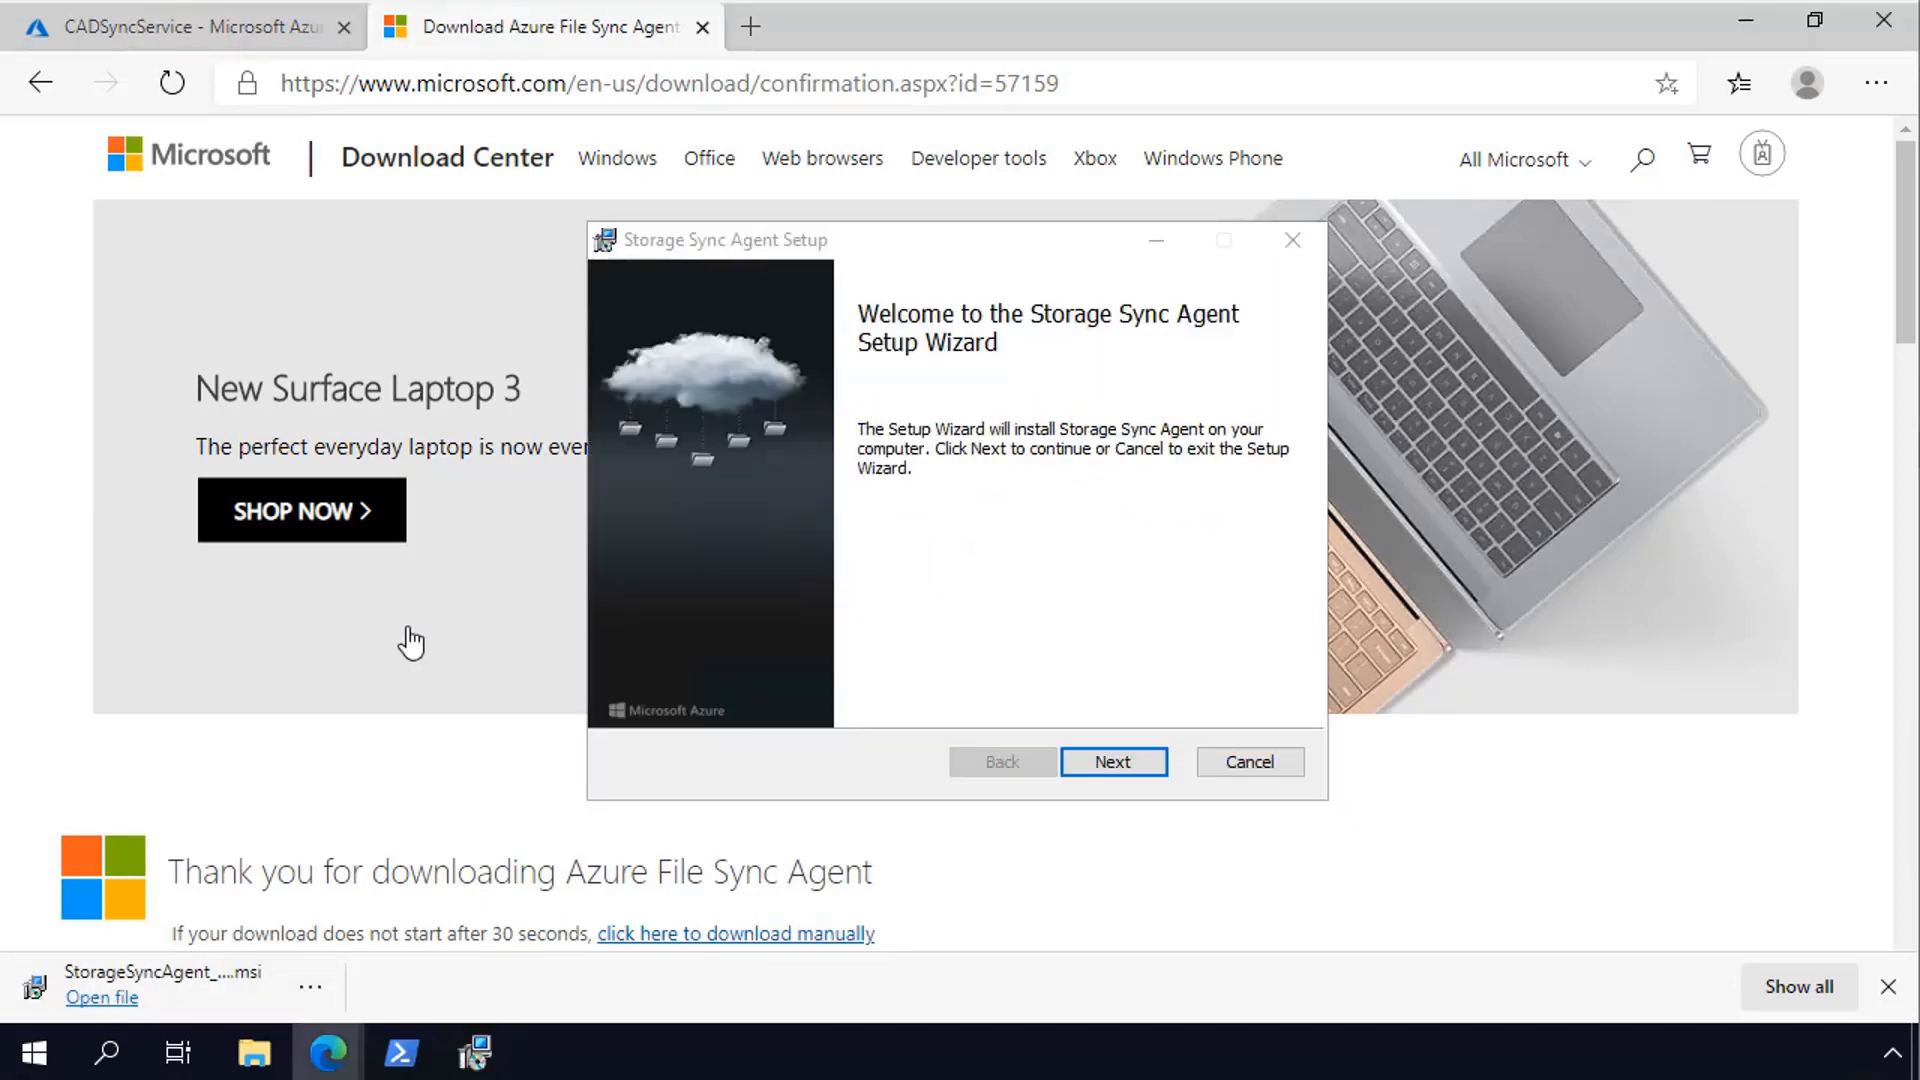
pyautogui.click(703, 27)
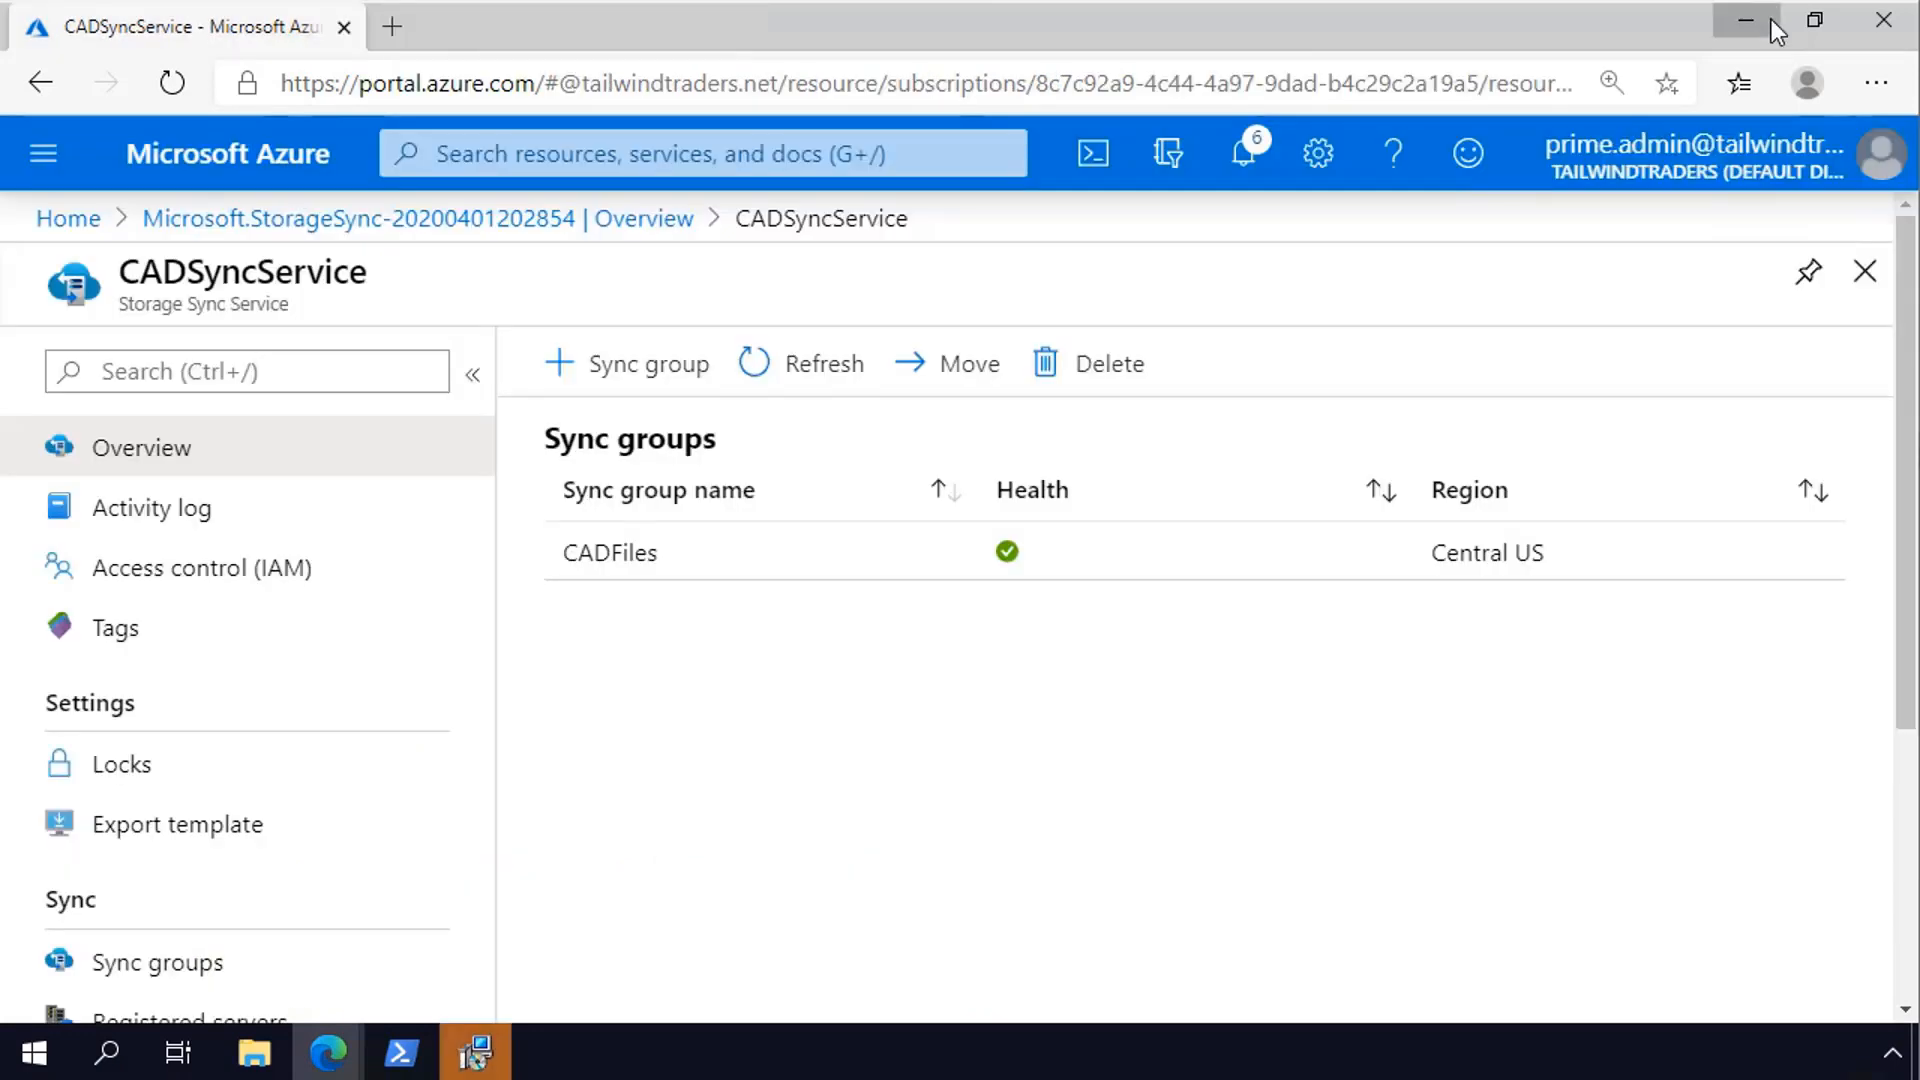
pyautogui.click(1773, 22)
# - Install the Storage Sync Agent in the default folder with existing proxy settings, Microsoft Update, and automatic updates on Tuesday at 6:00 PM
pyautogui.click(1104, 770)
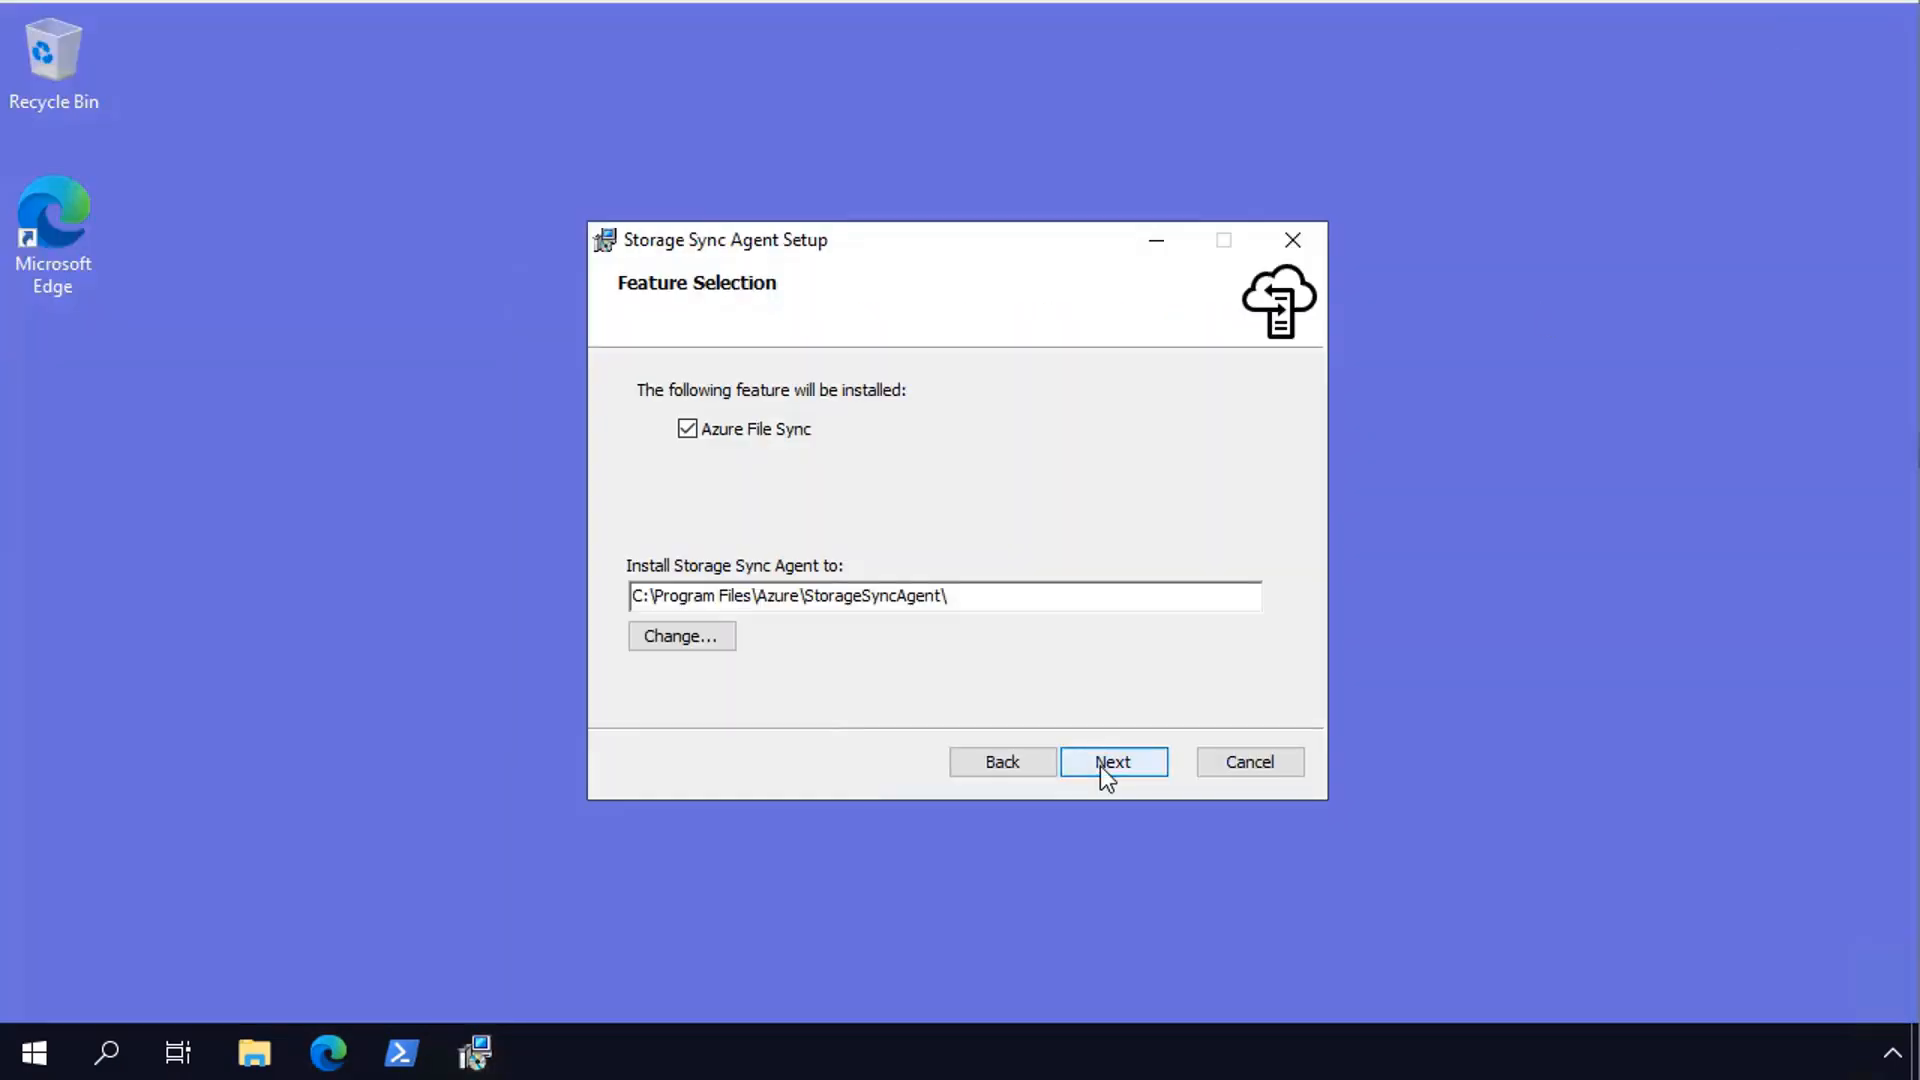
pyautogui.click(1104, 770)
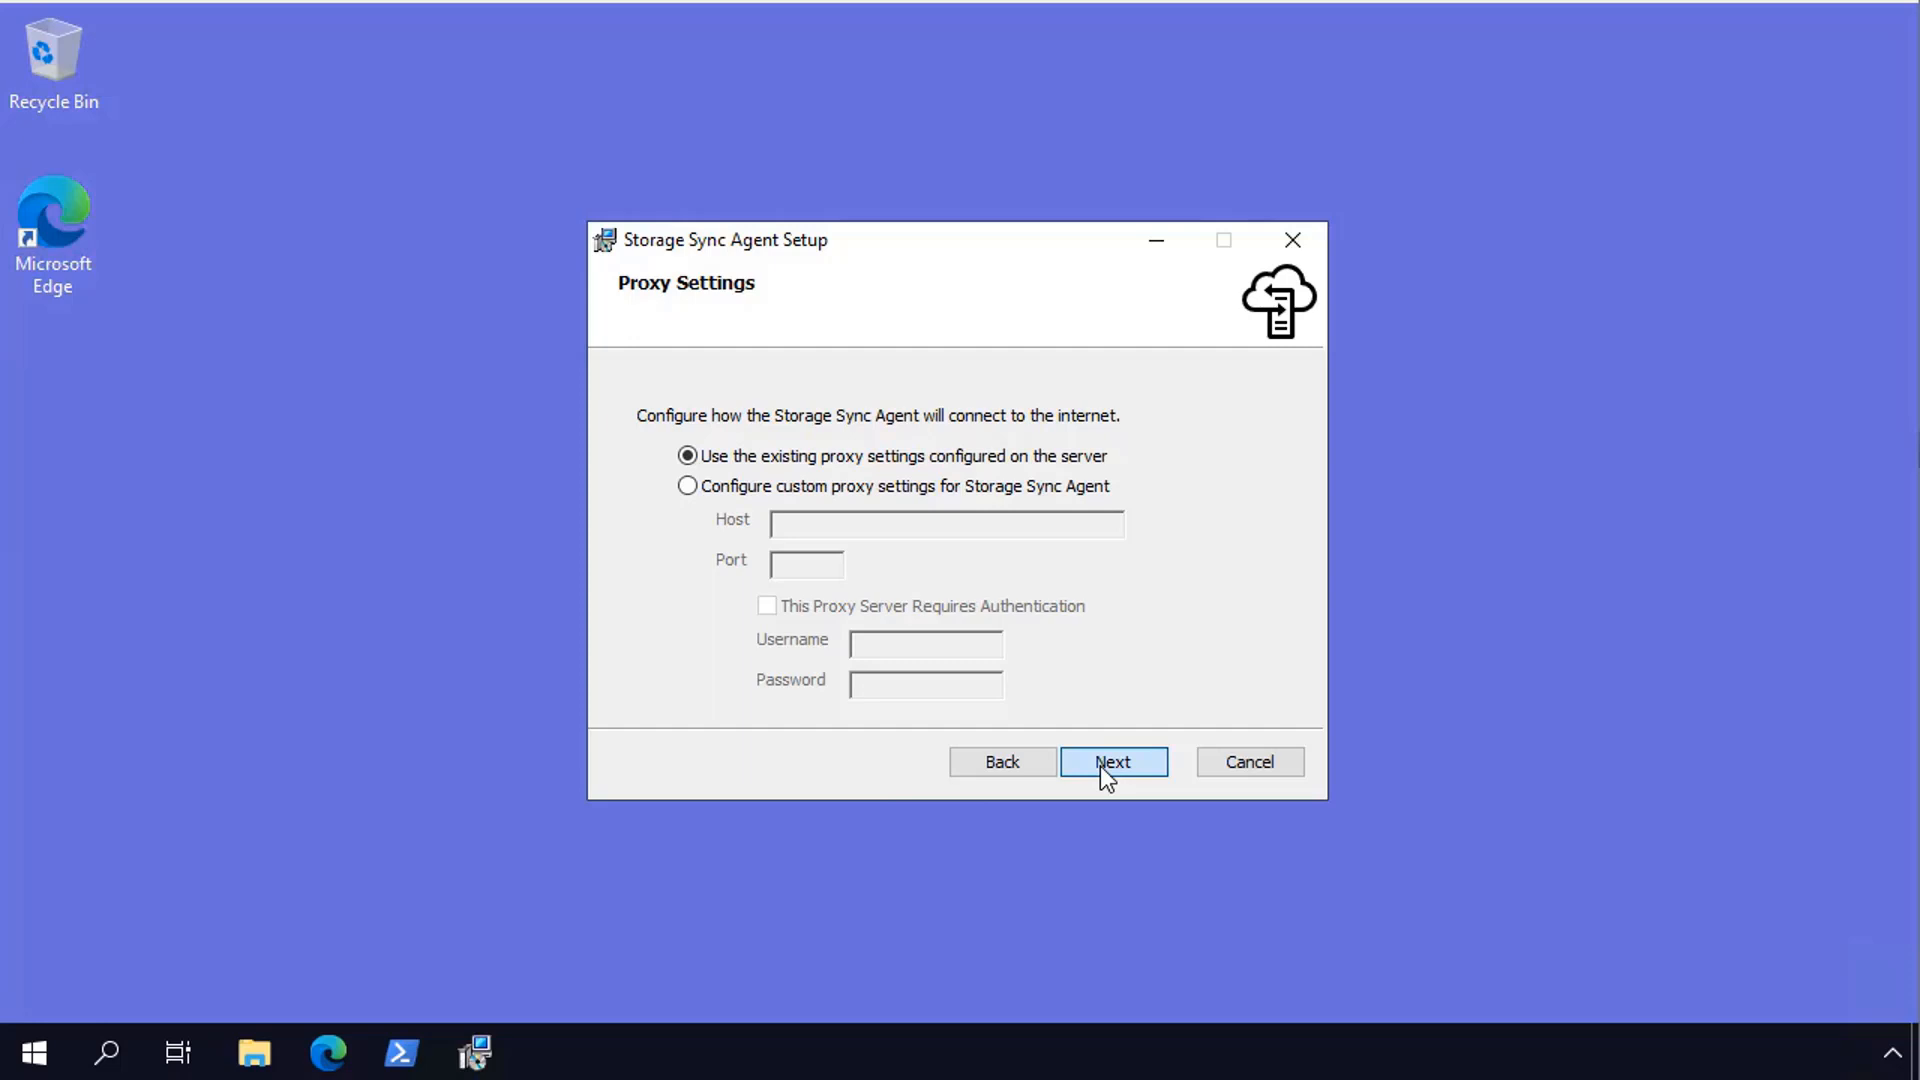
pyautogui.click(1104, 776)
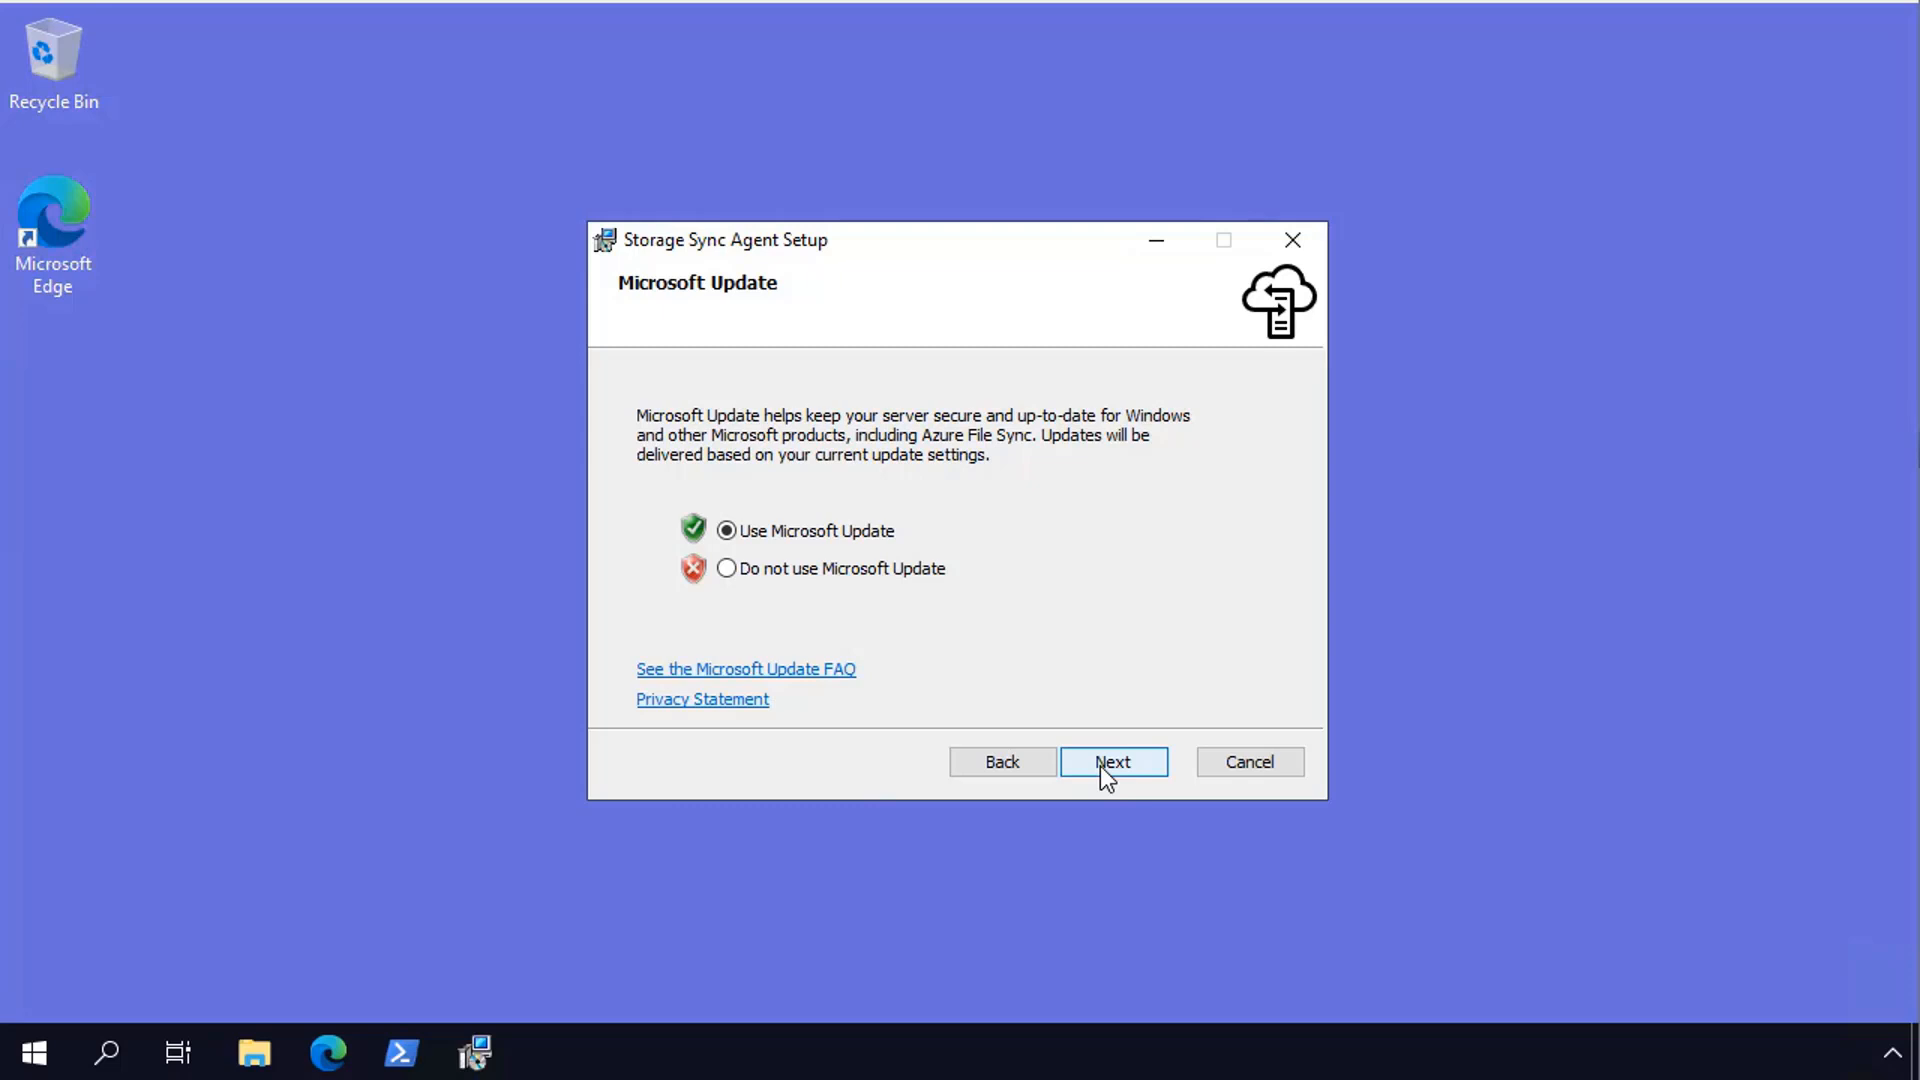
pyautogui.click(1100, 766)
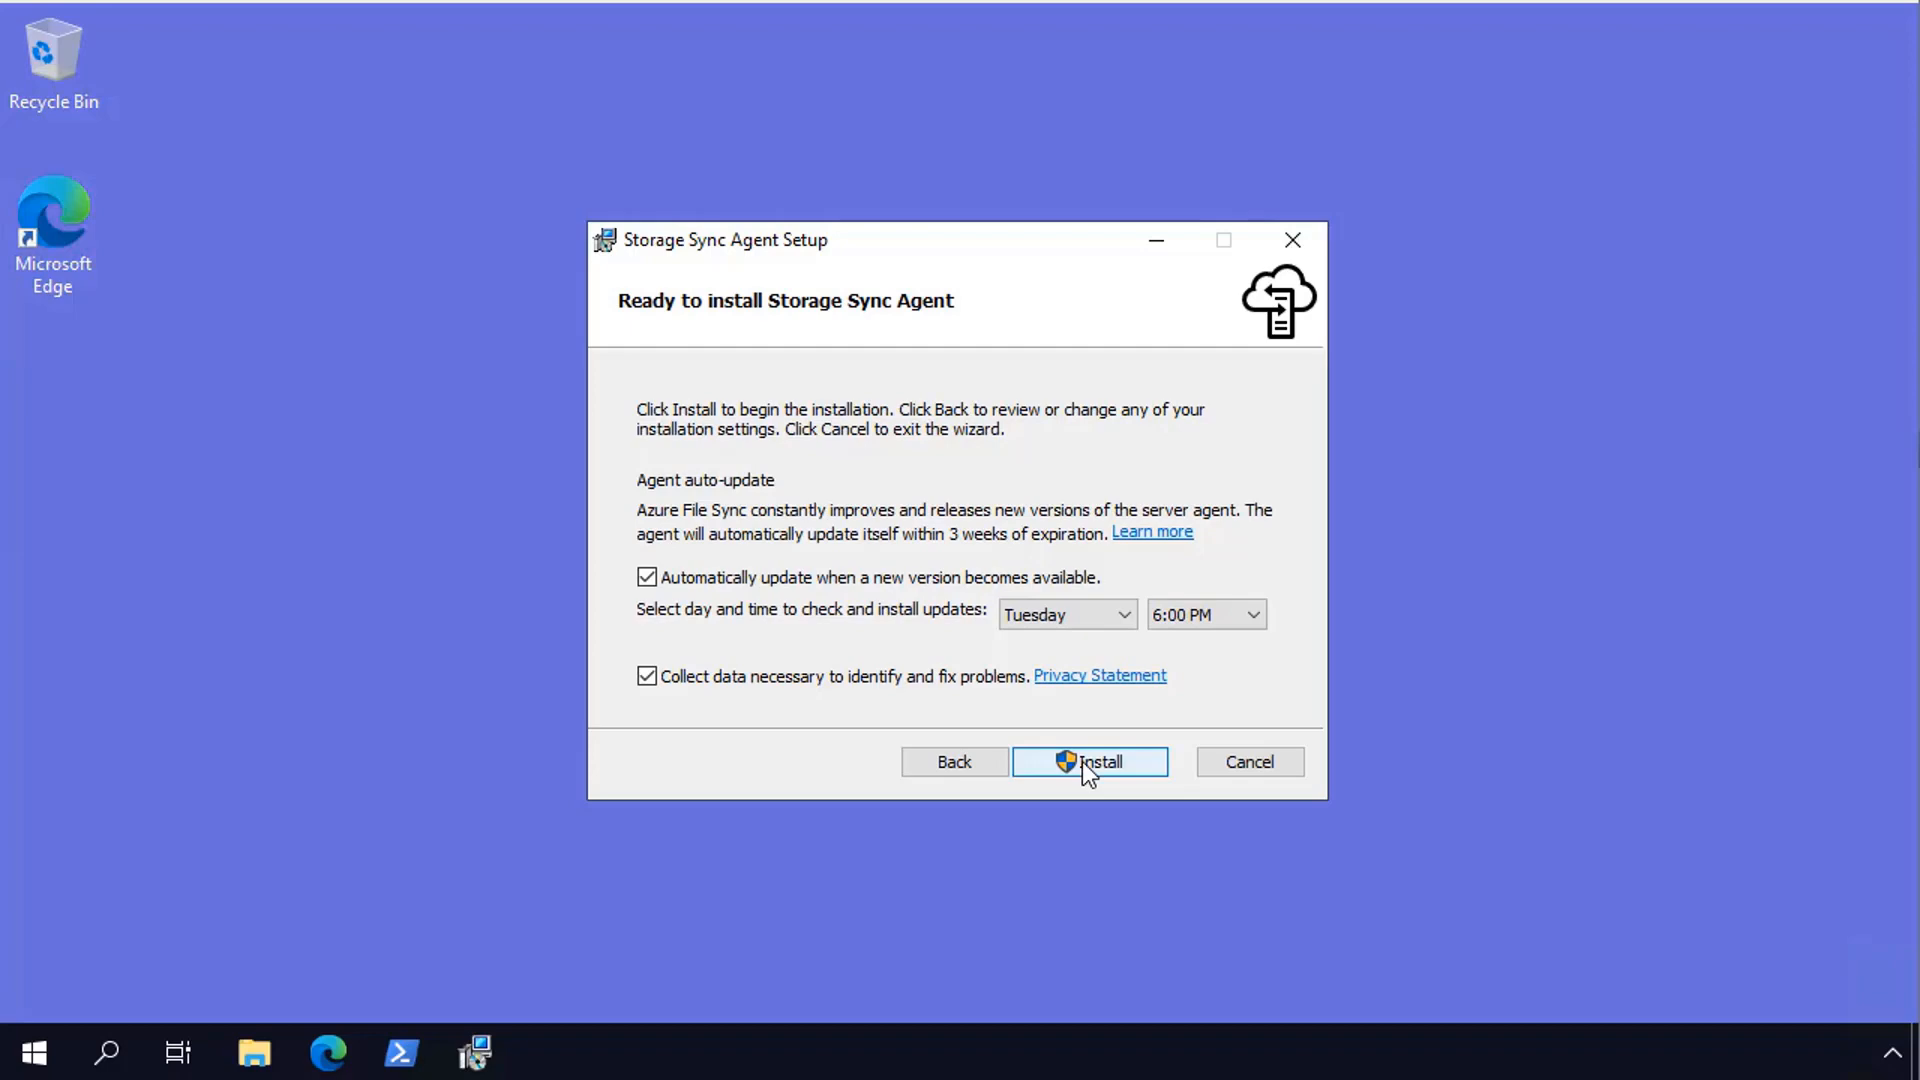
pyautogui.click(1082, 762)
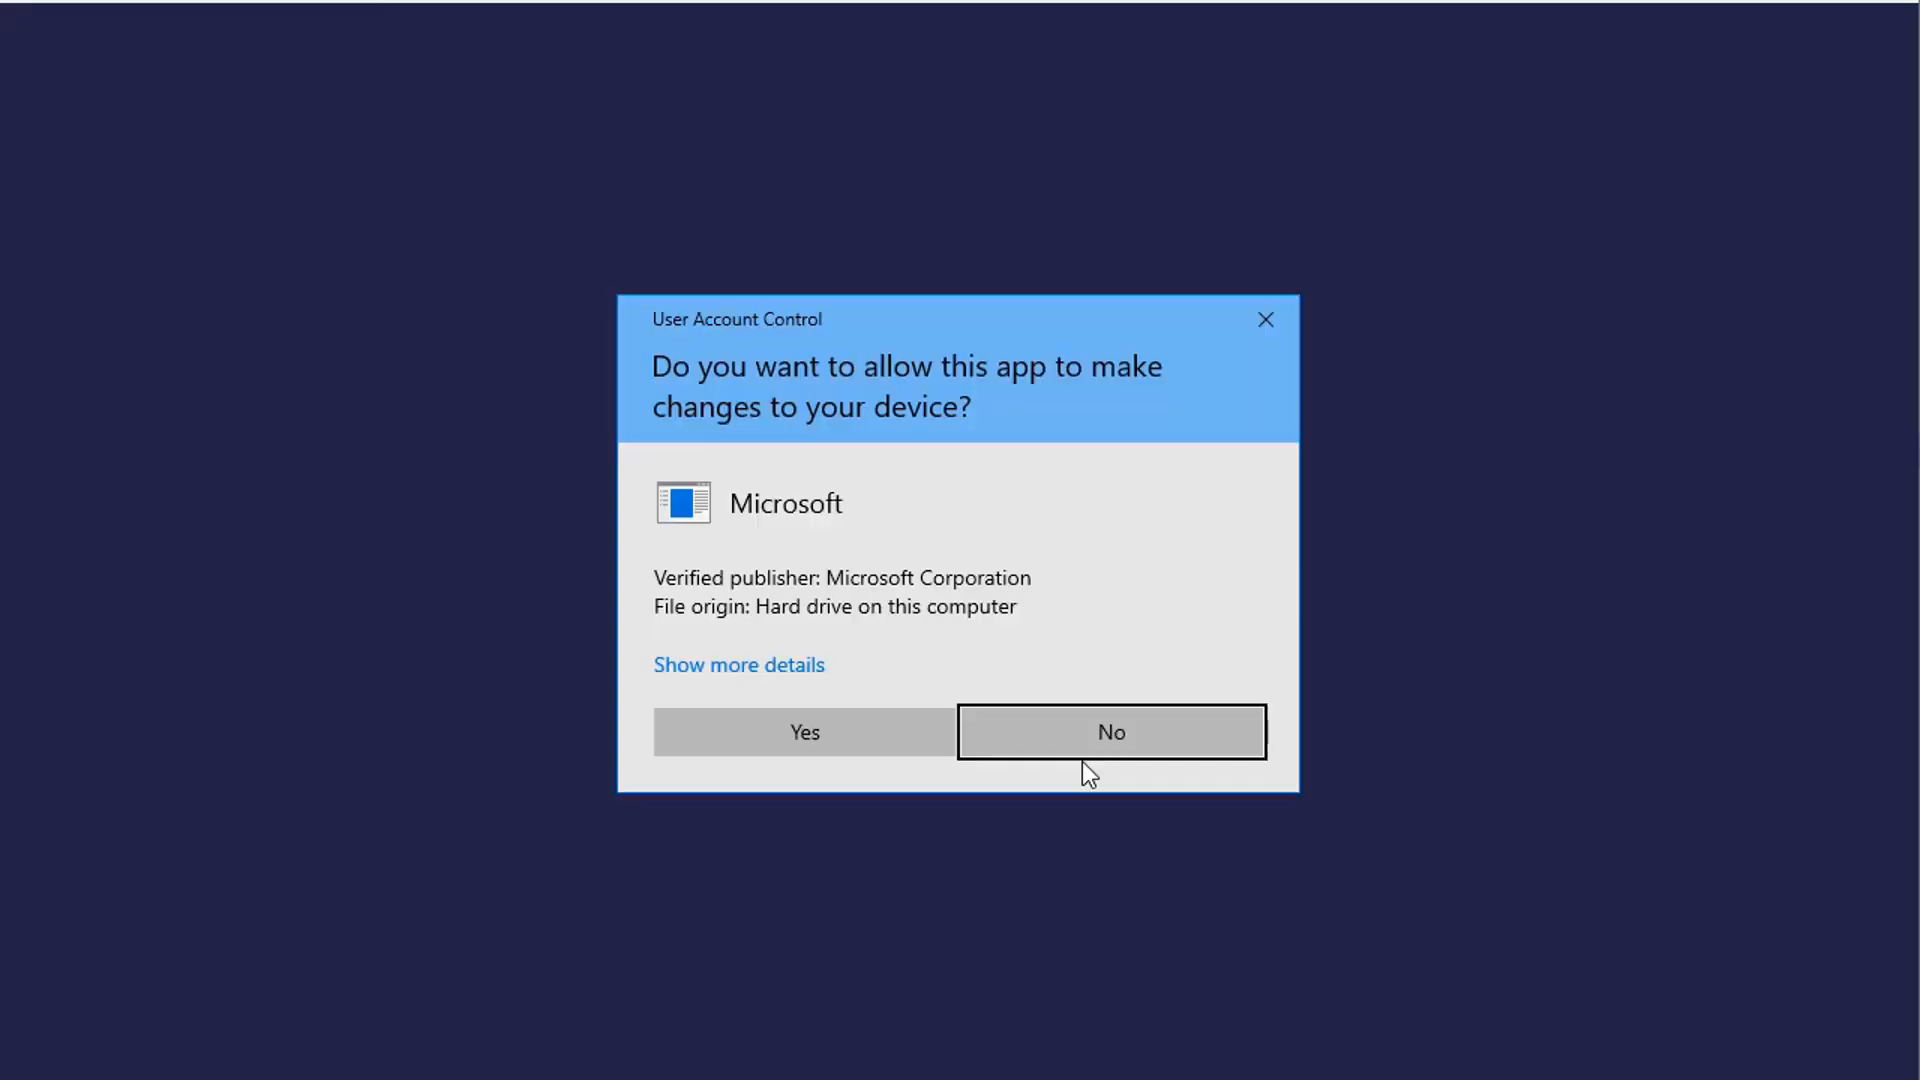
pyautogui.click(844, 740)
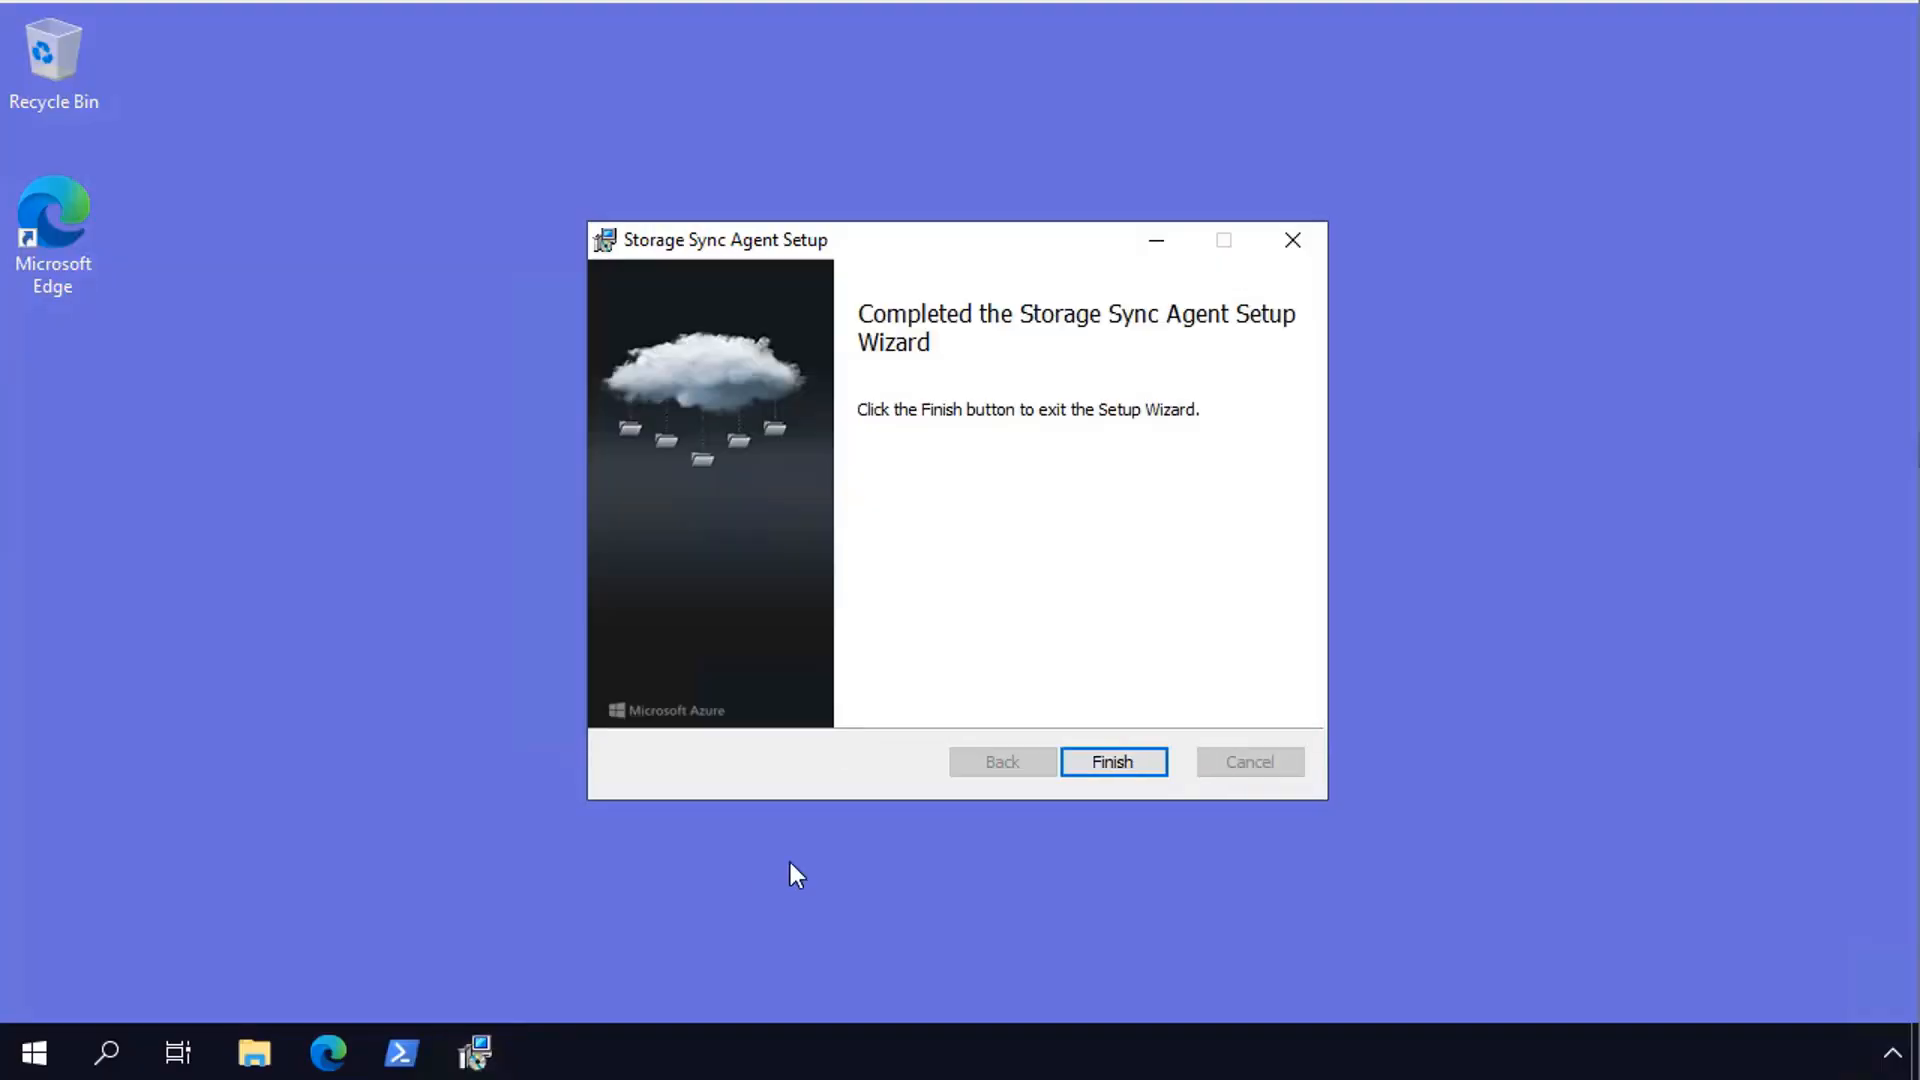
pyautogui.click(1135, 772)
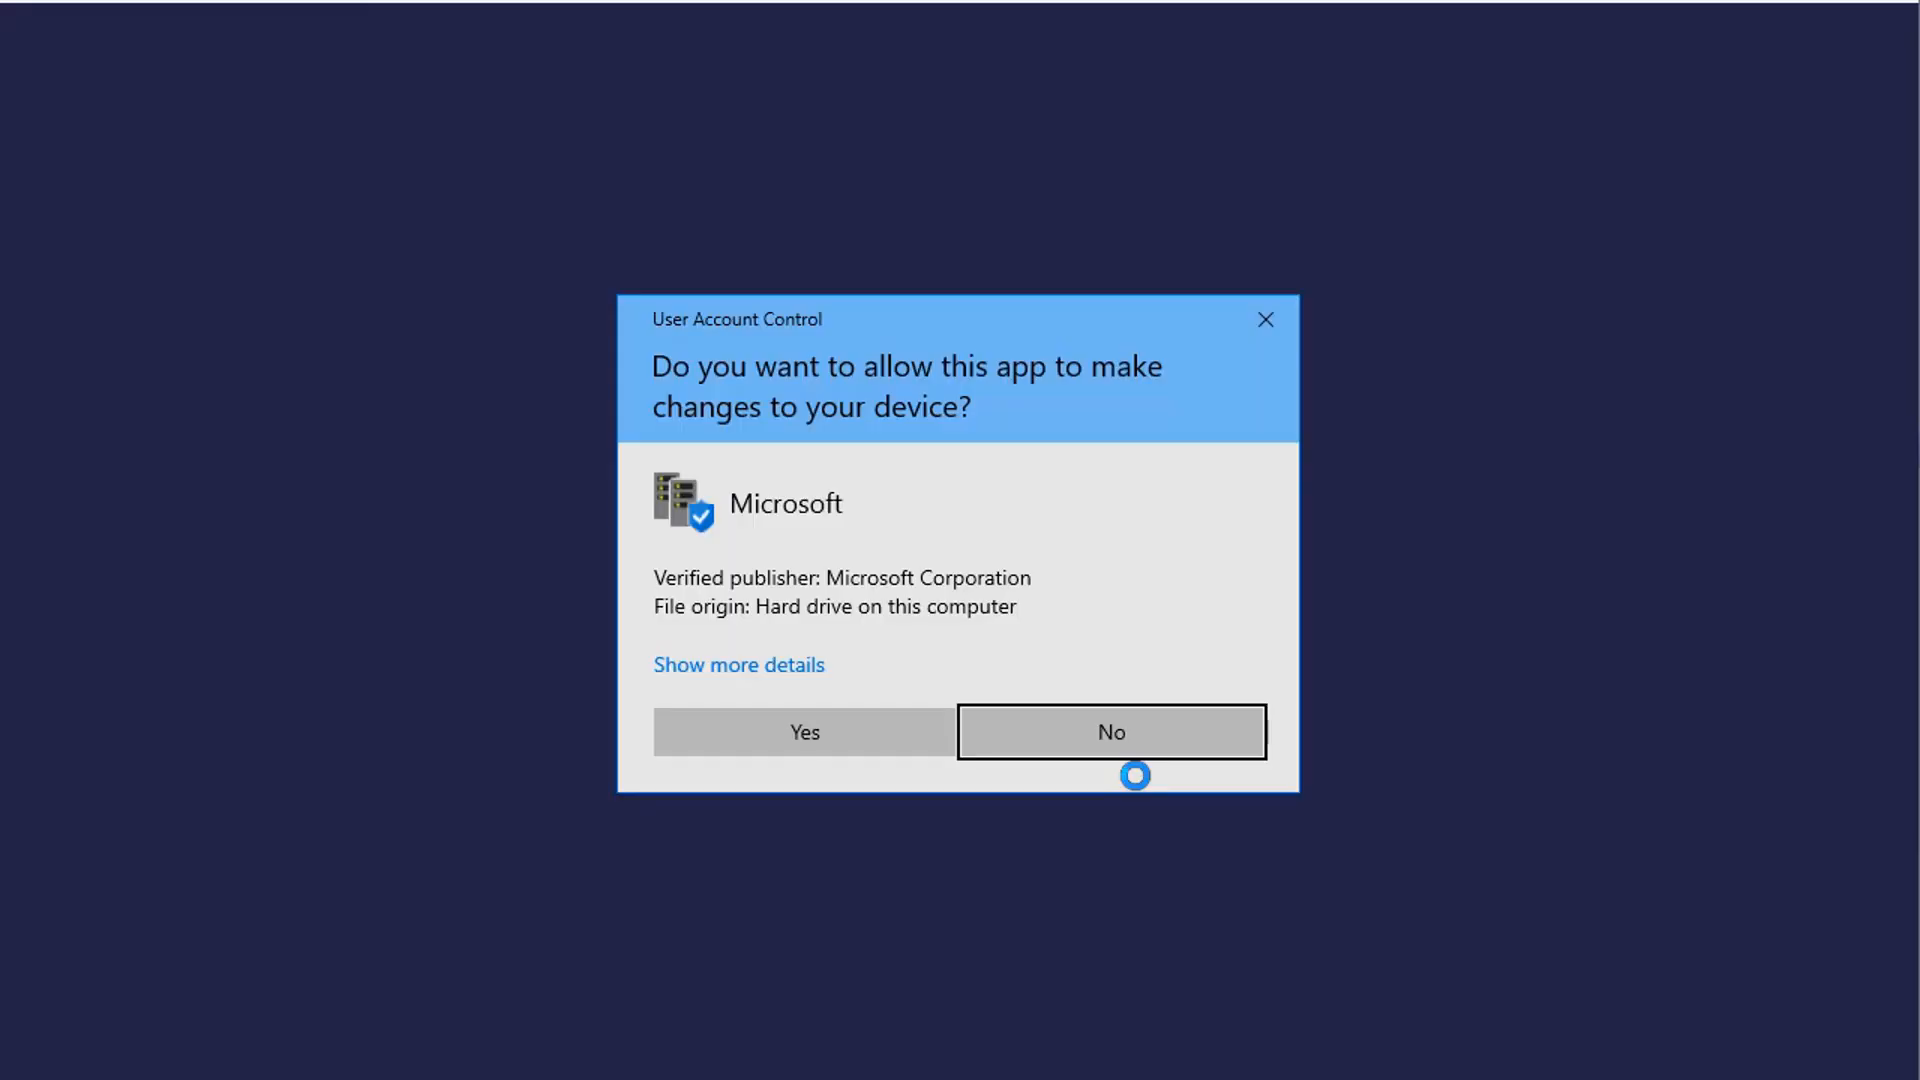
# - Allow the Azure File Sync tool to make changes to the device and close the agent update check
pyautogui.click(744, 749)
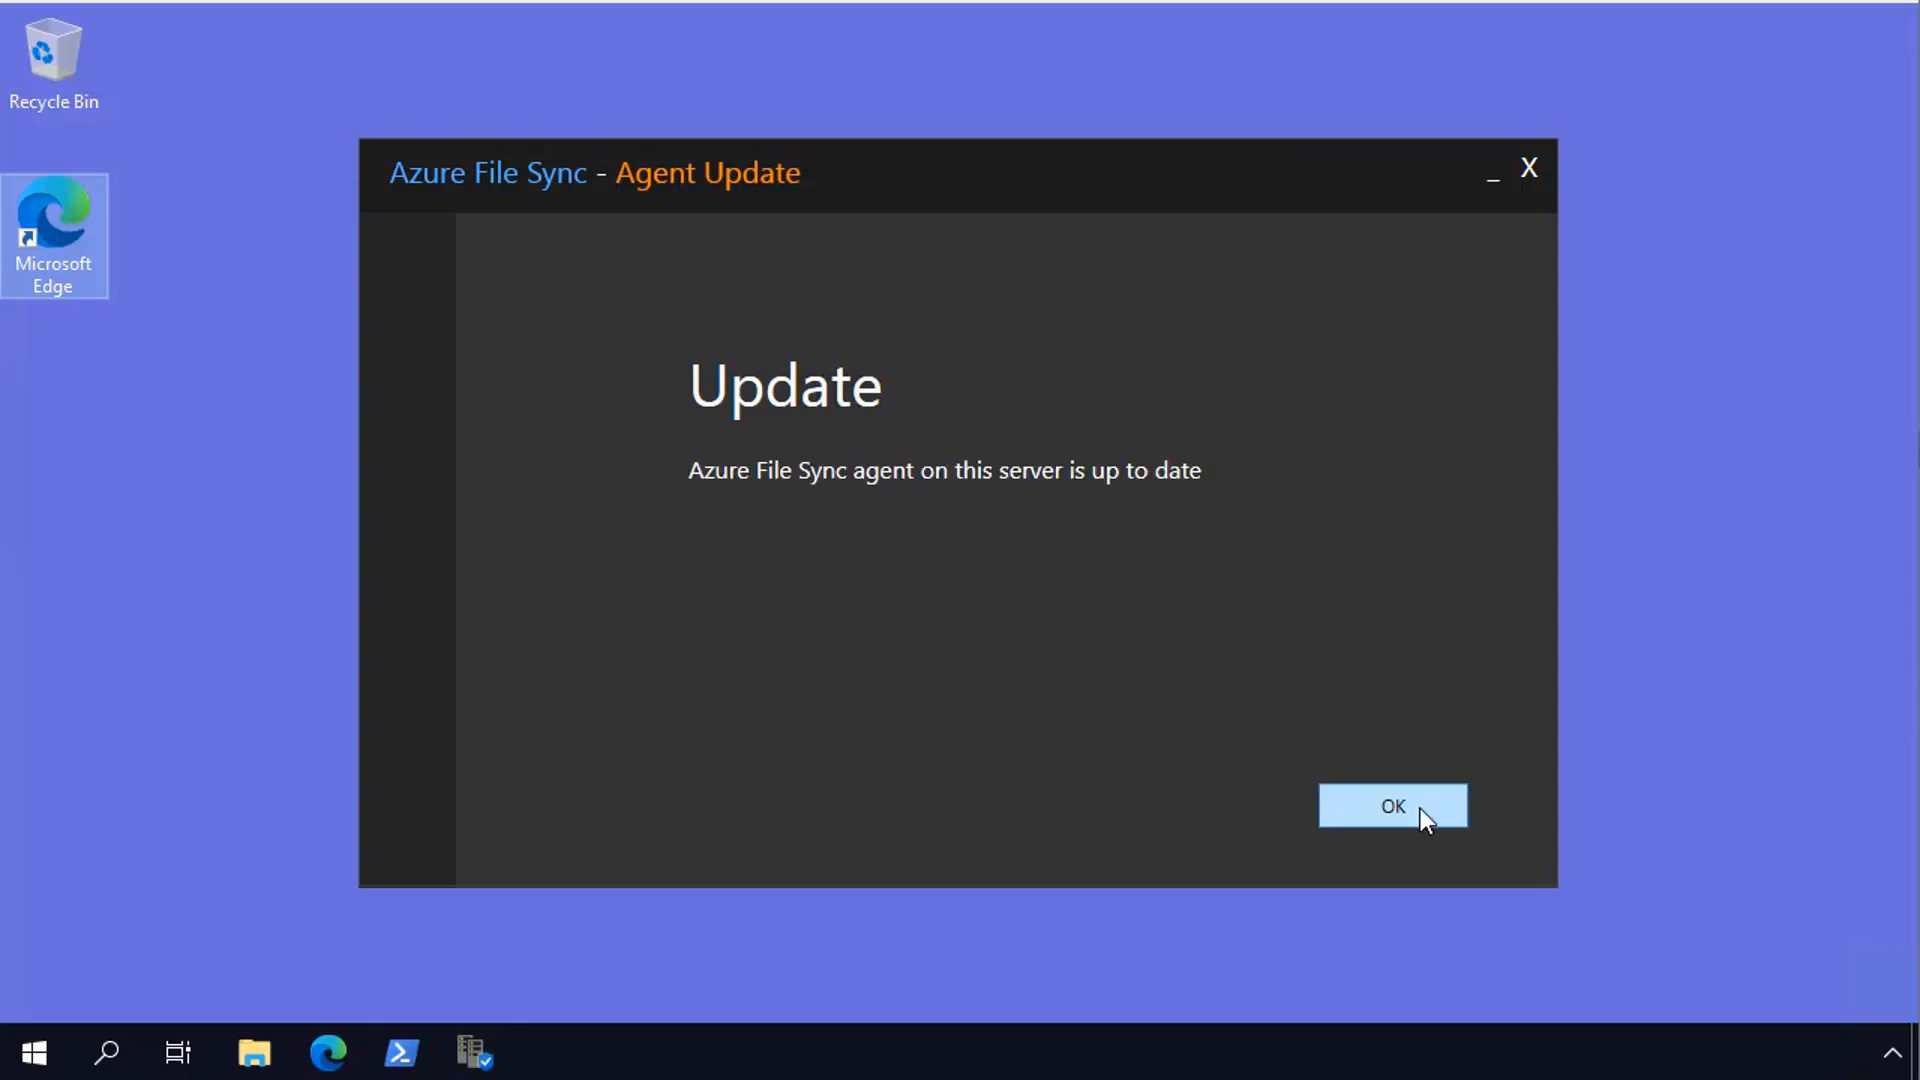
pyautogui.click(1228, 775)
pyautogui.press('Return')
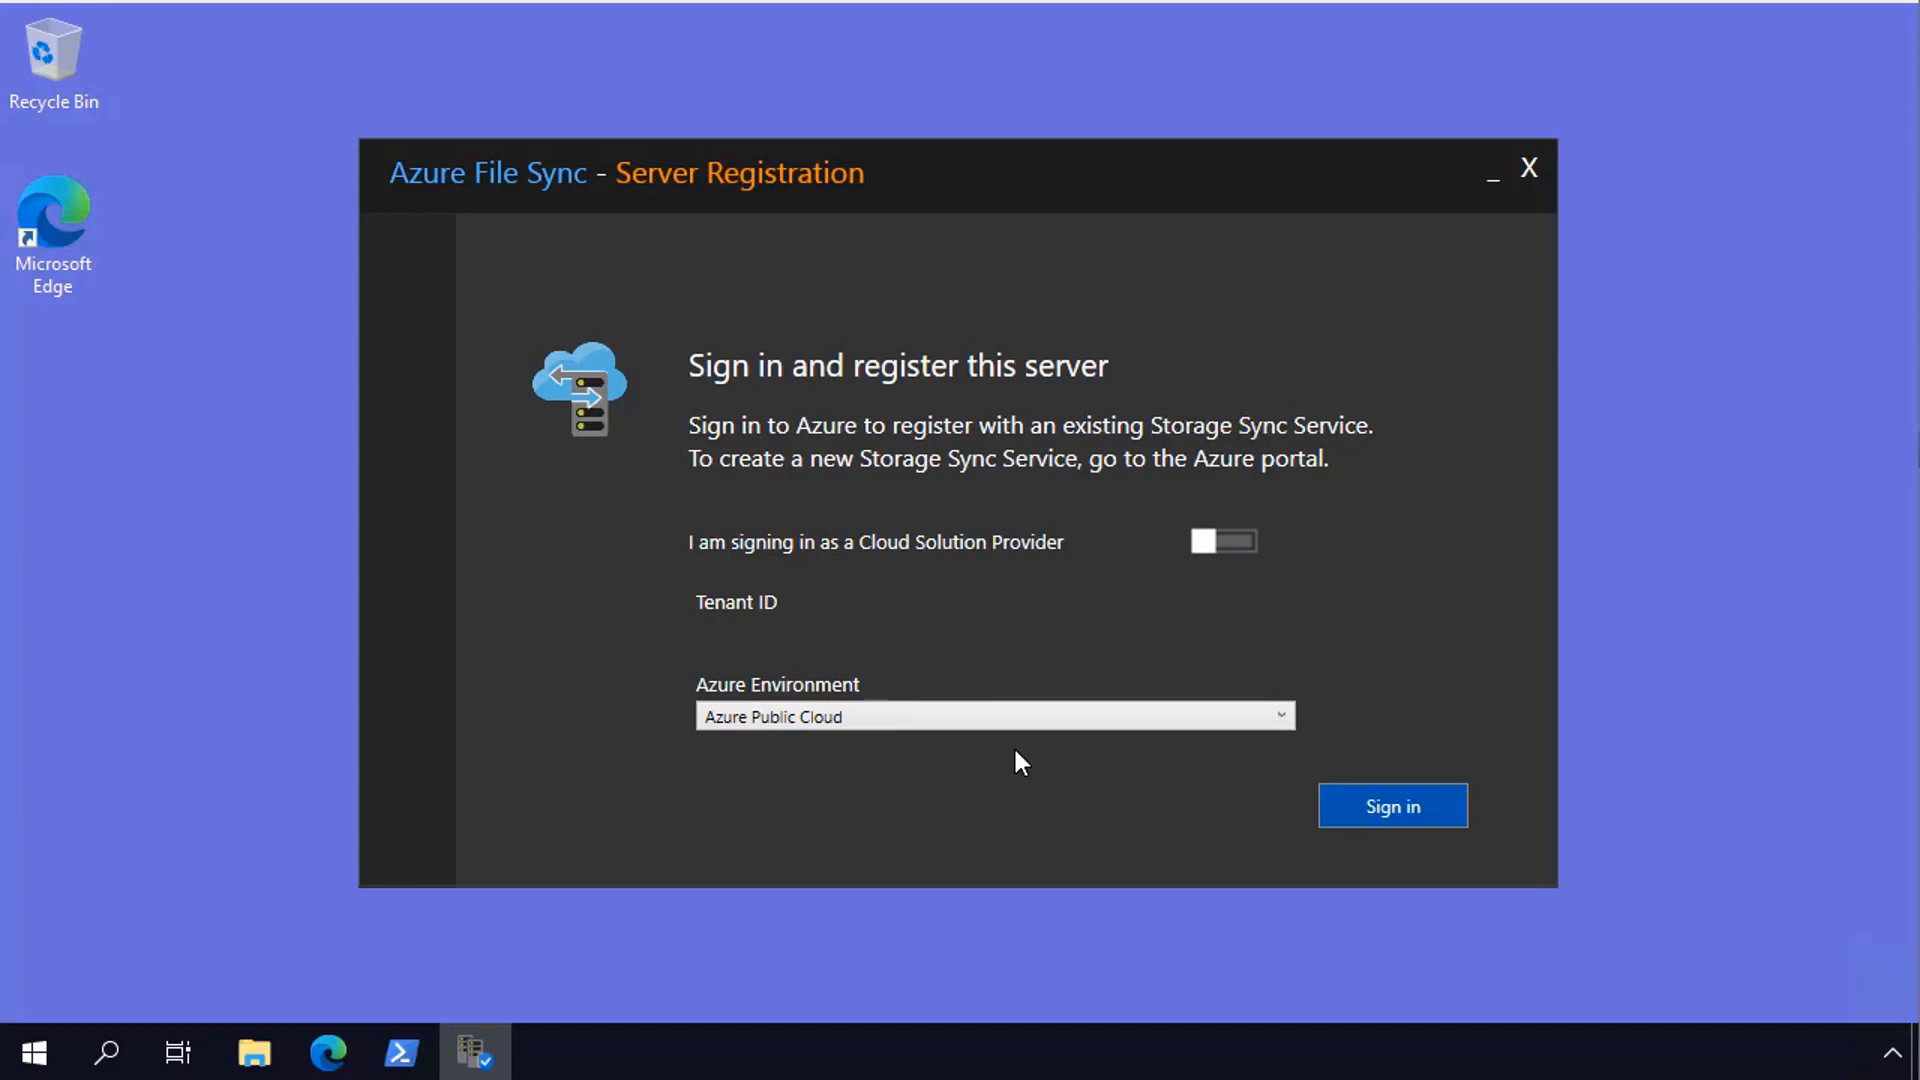
# - Sign in to Azure Public Cloud for server registration, entering the administrator's account e-mail and account password
pyautogui.click(1396, 808)
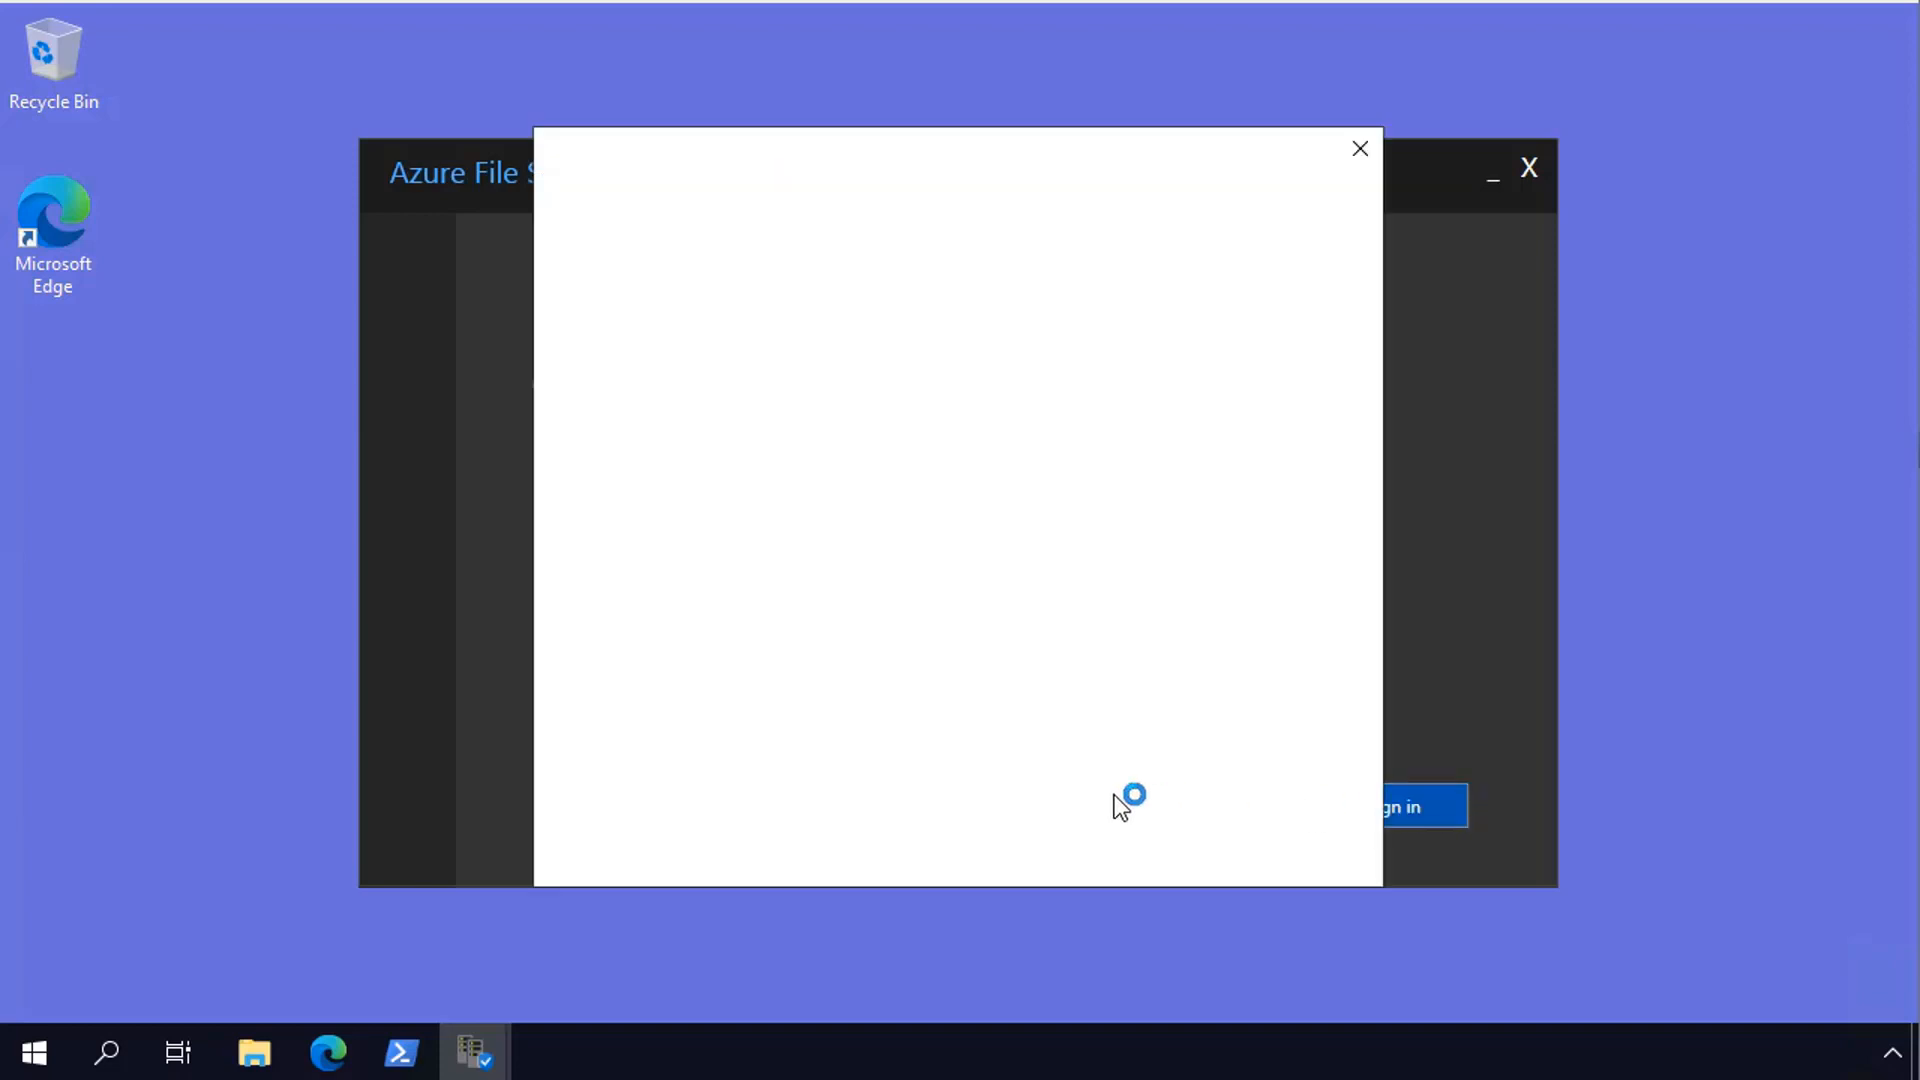
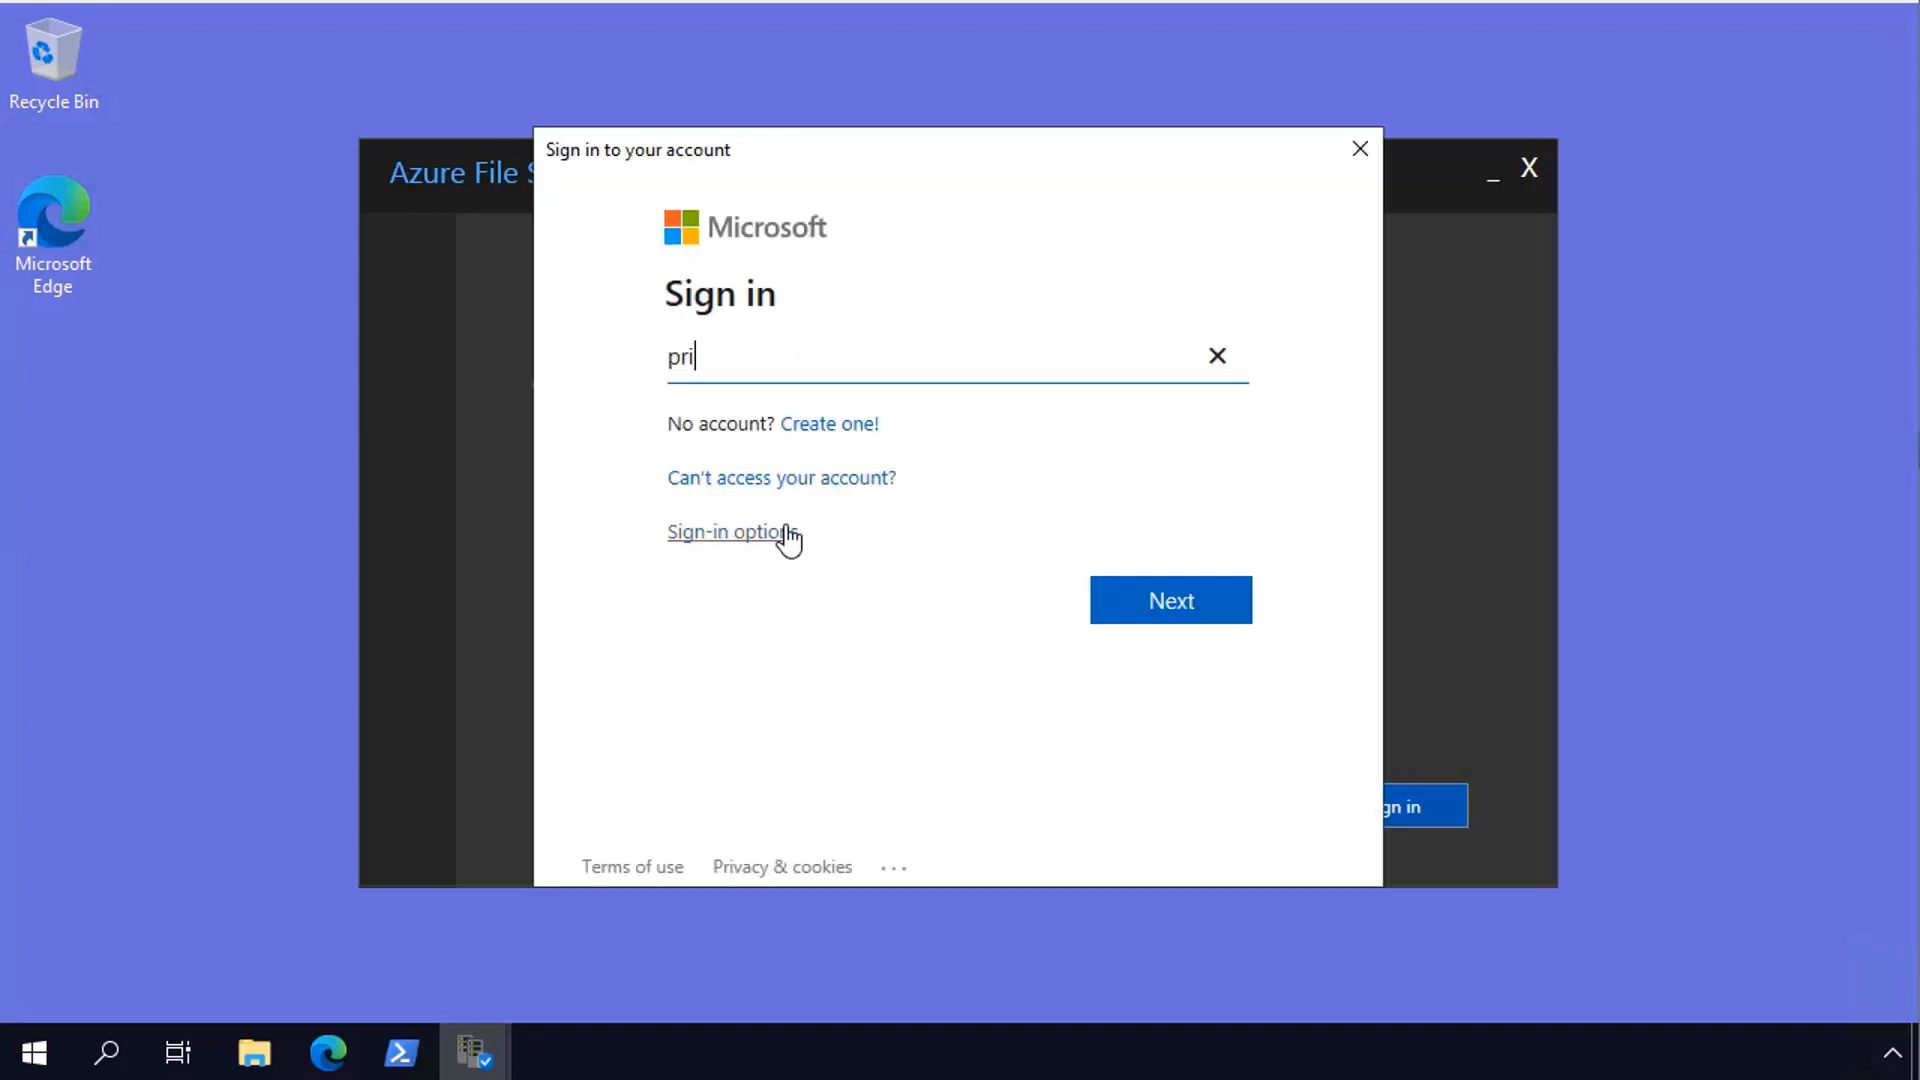
pyautogui.press('Return')
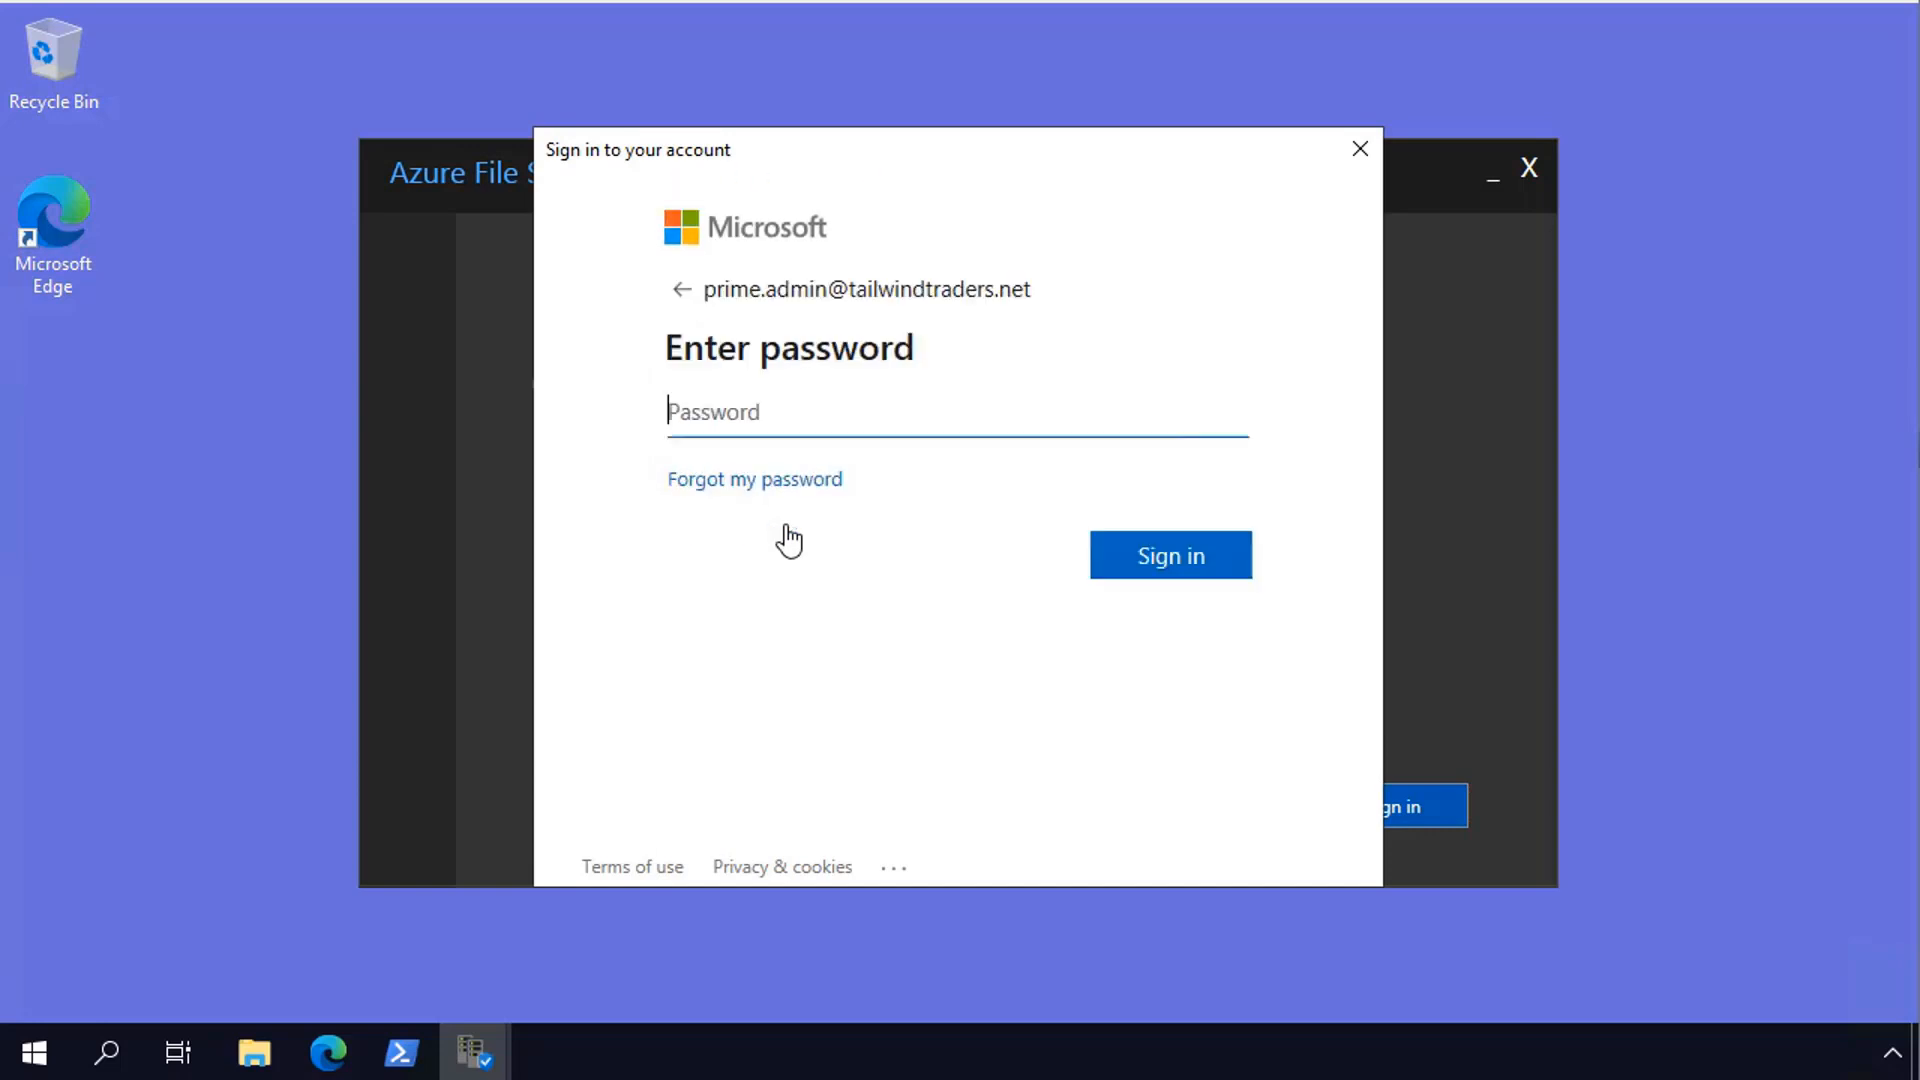
pyautogui.write('•••••••••••••••')
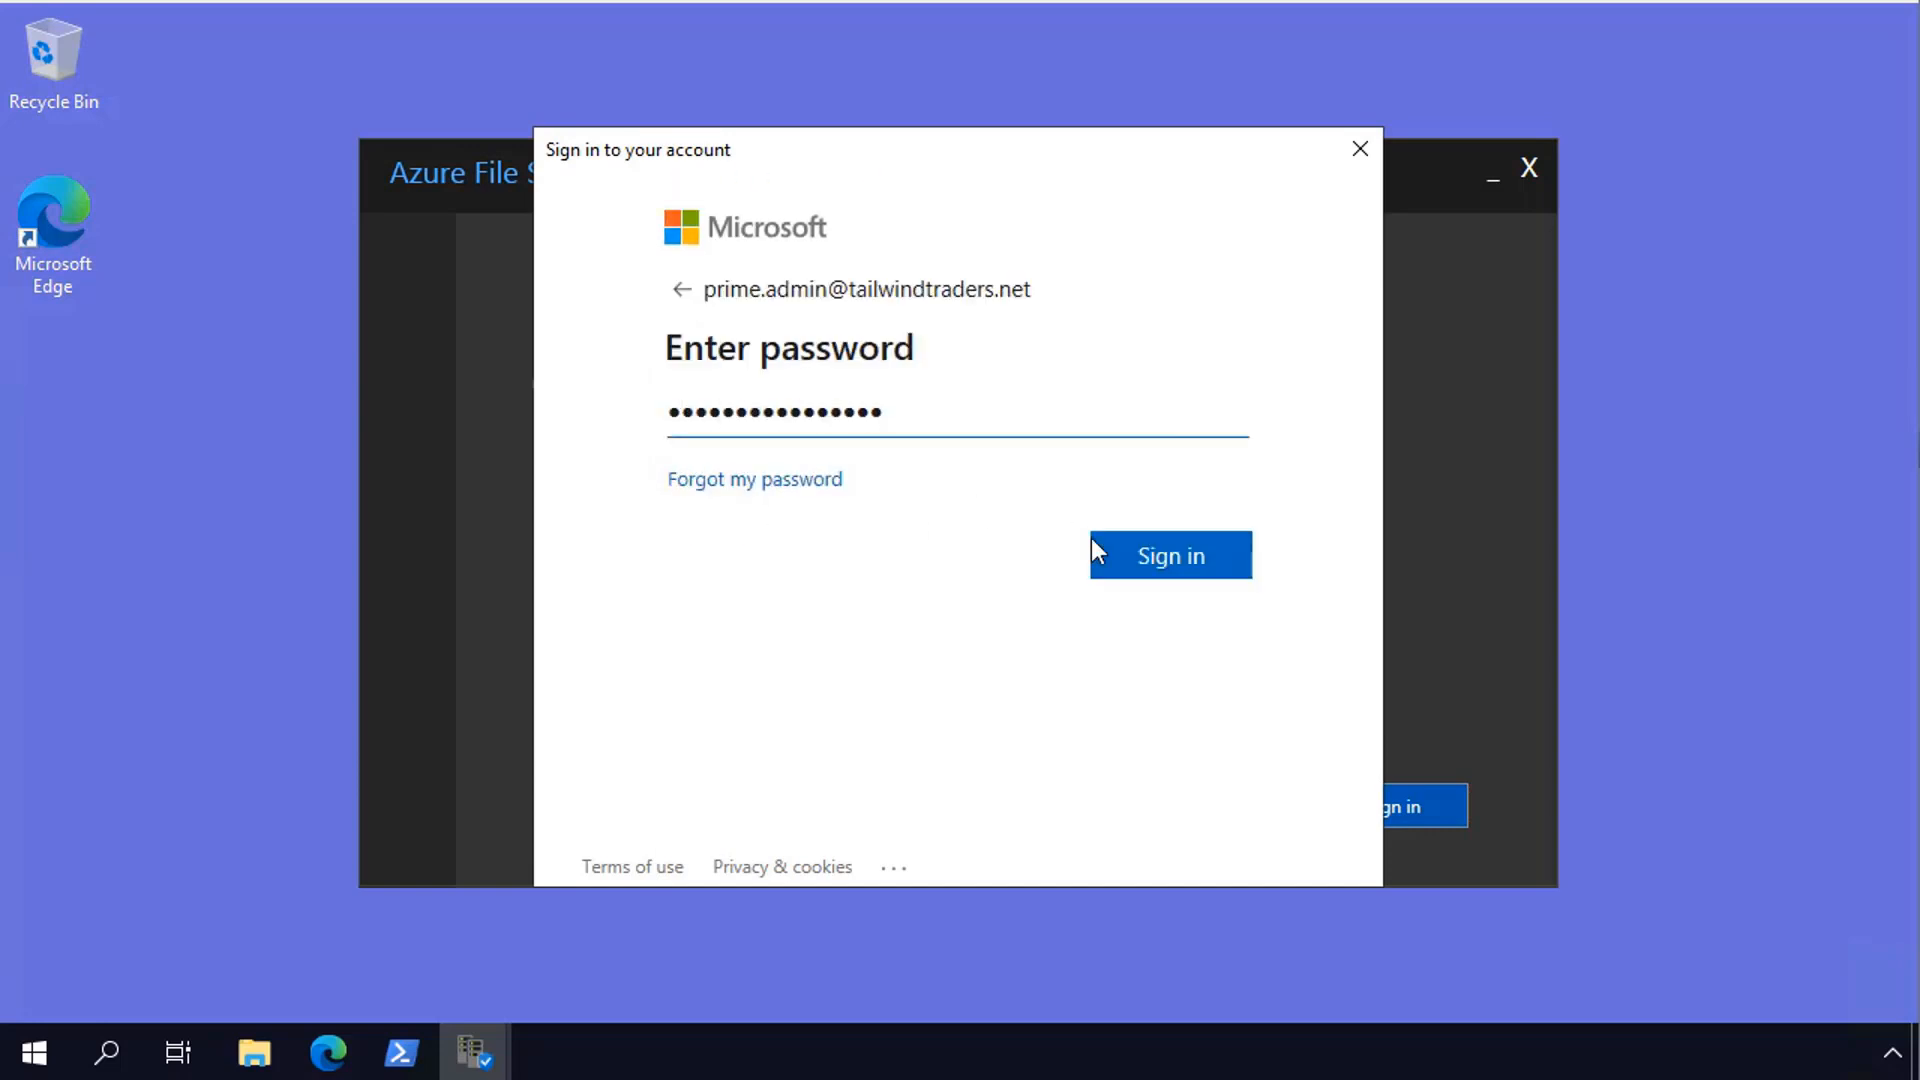
pyautogui.click(1129, 572)
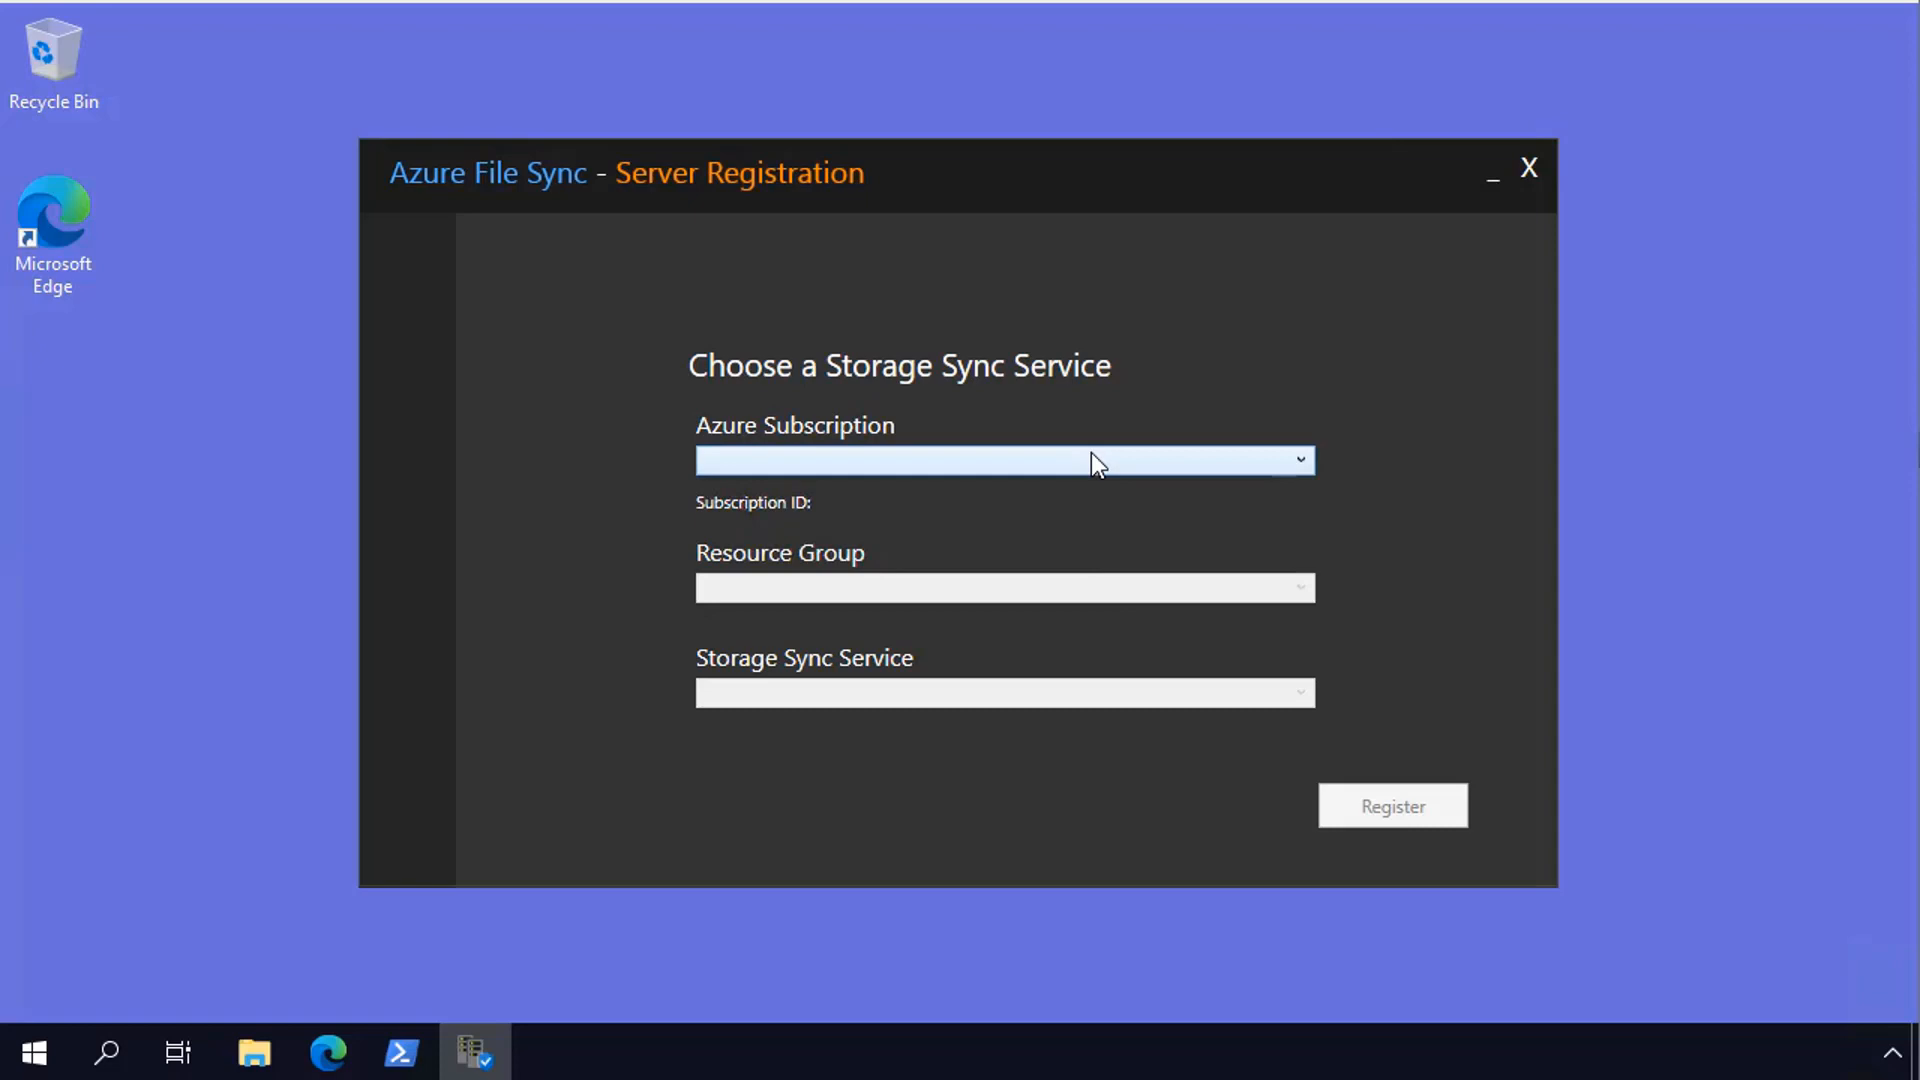
# - Register the server with the CADSyncService Storage Sync Service in resource group learn-file-sync-rg and close the registration tool
pyautogui.click(866, 592)
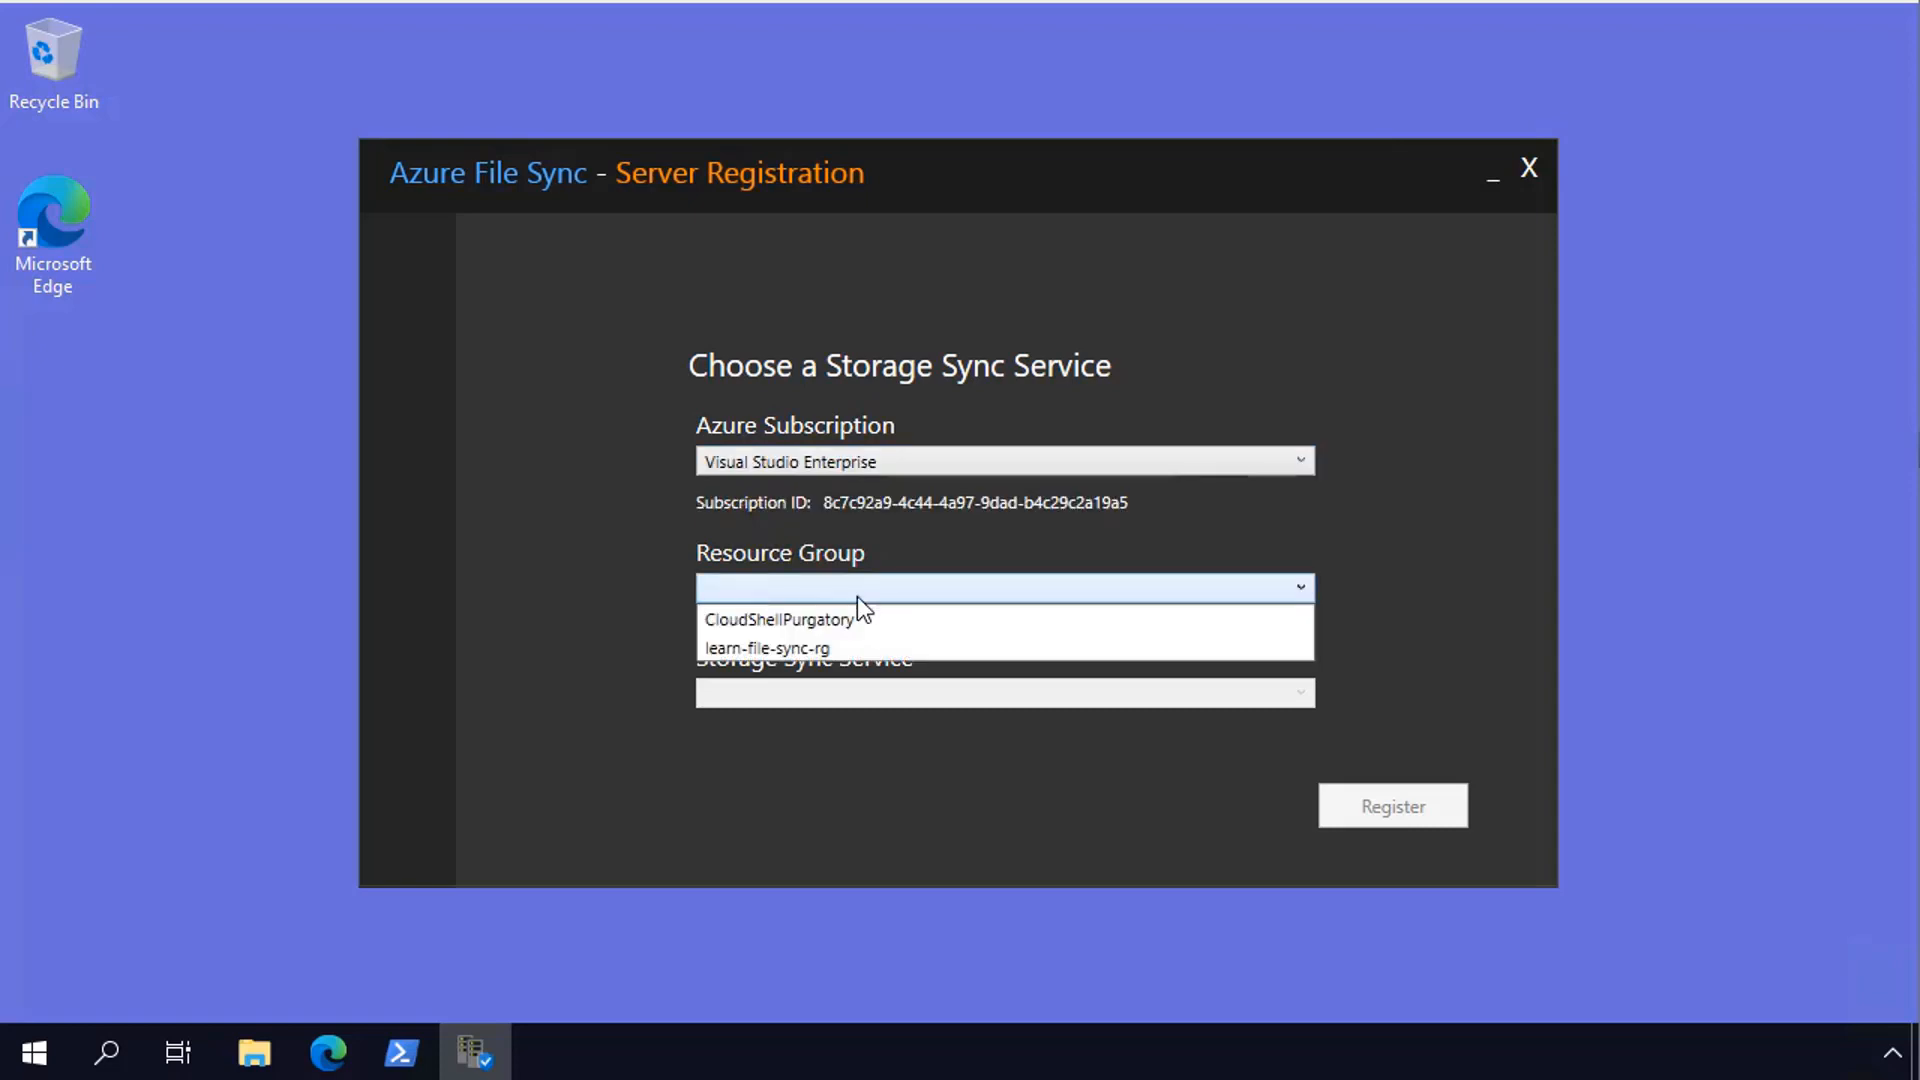
pyautogui.click(846, 649)
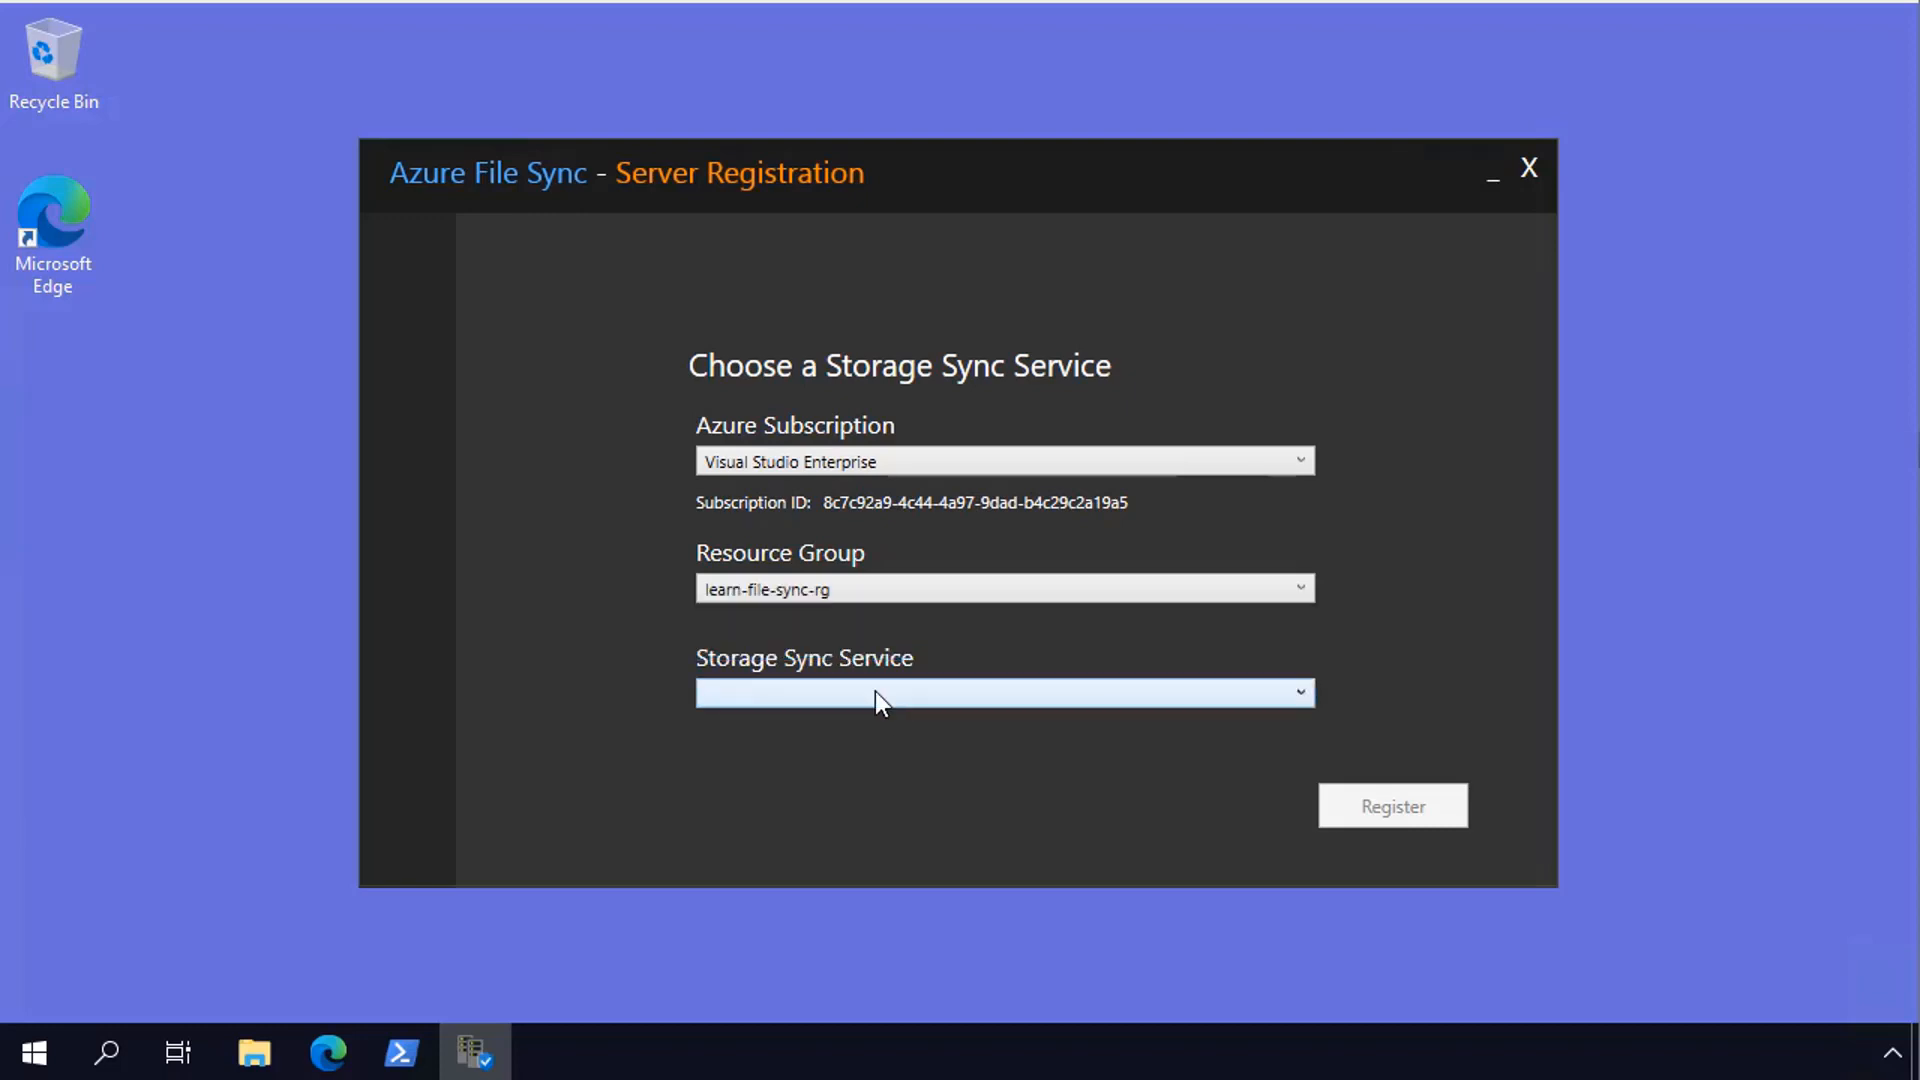
pyautogui.click(873, 692)
pyautogui.click(848, 718)
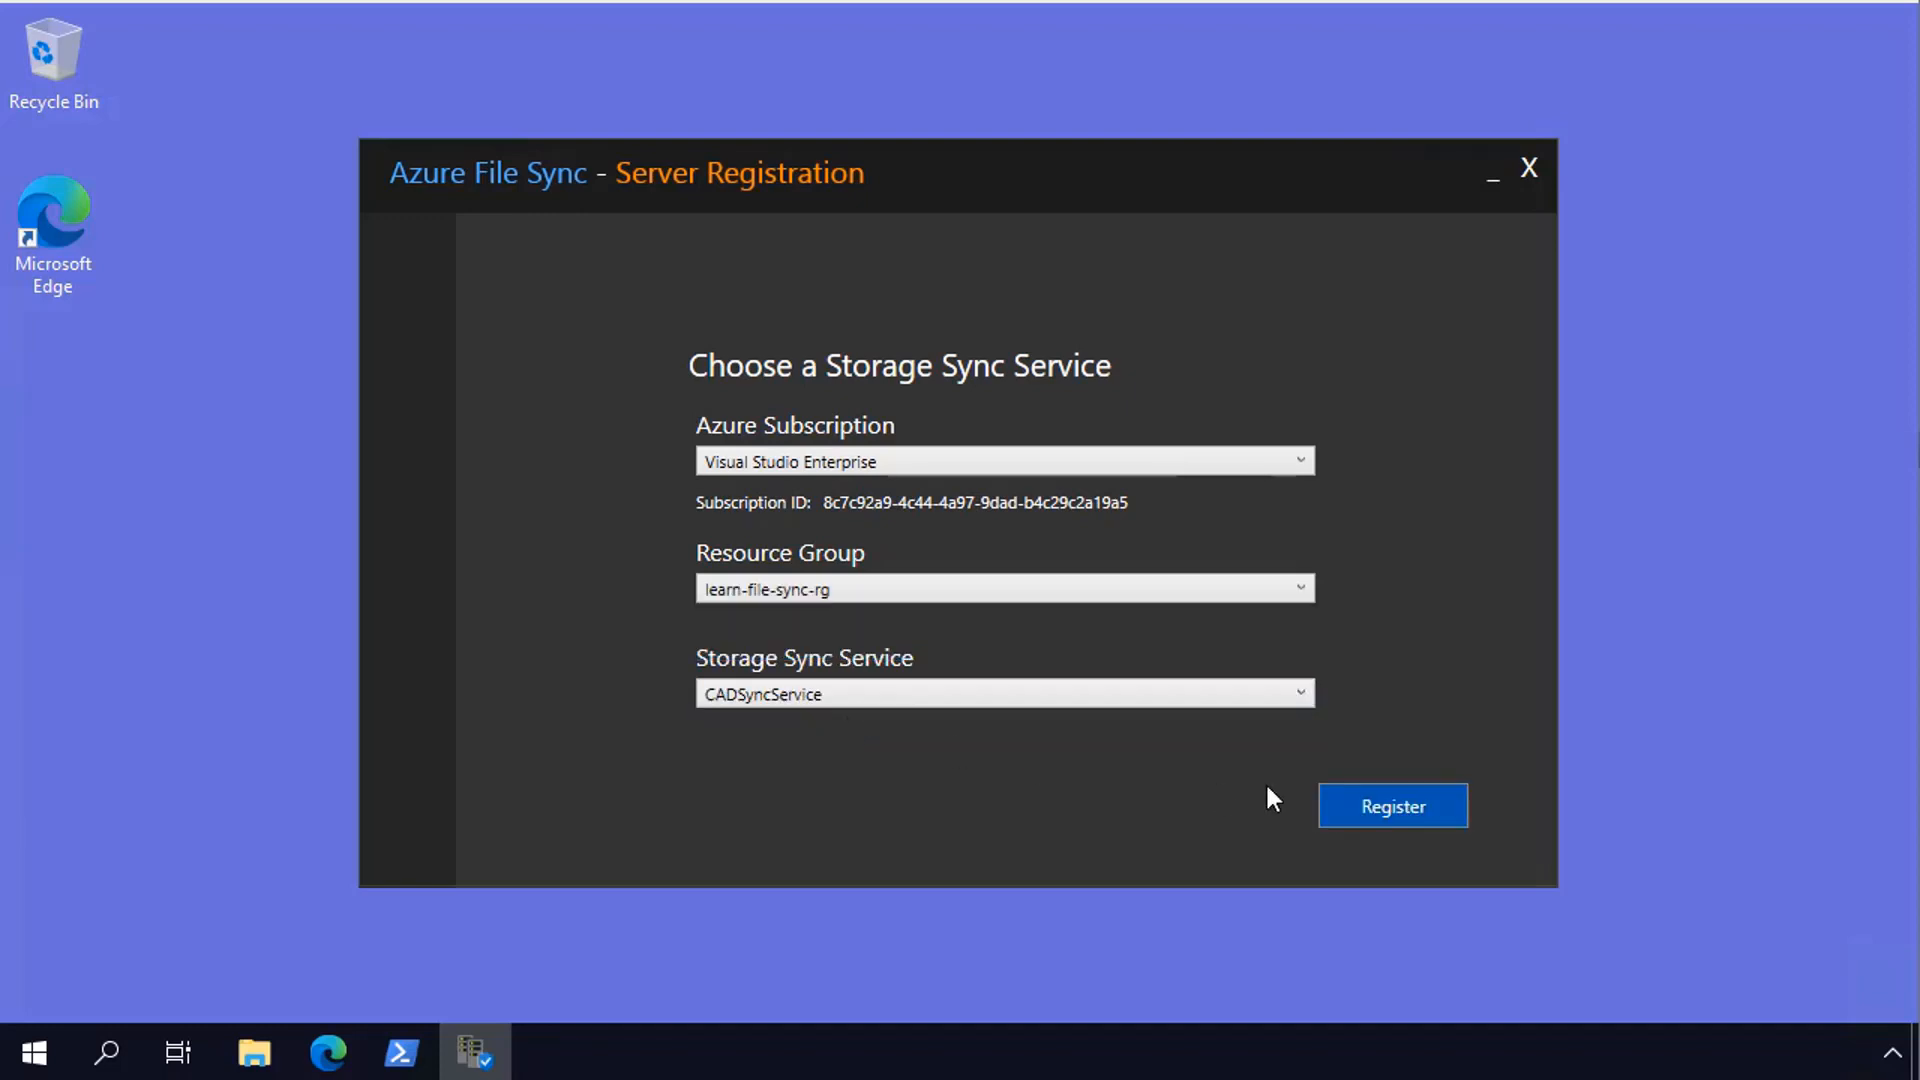
pyautogui.click(1408, 806)
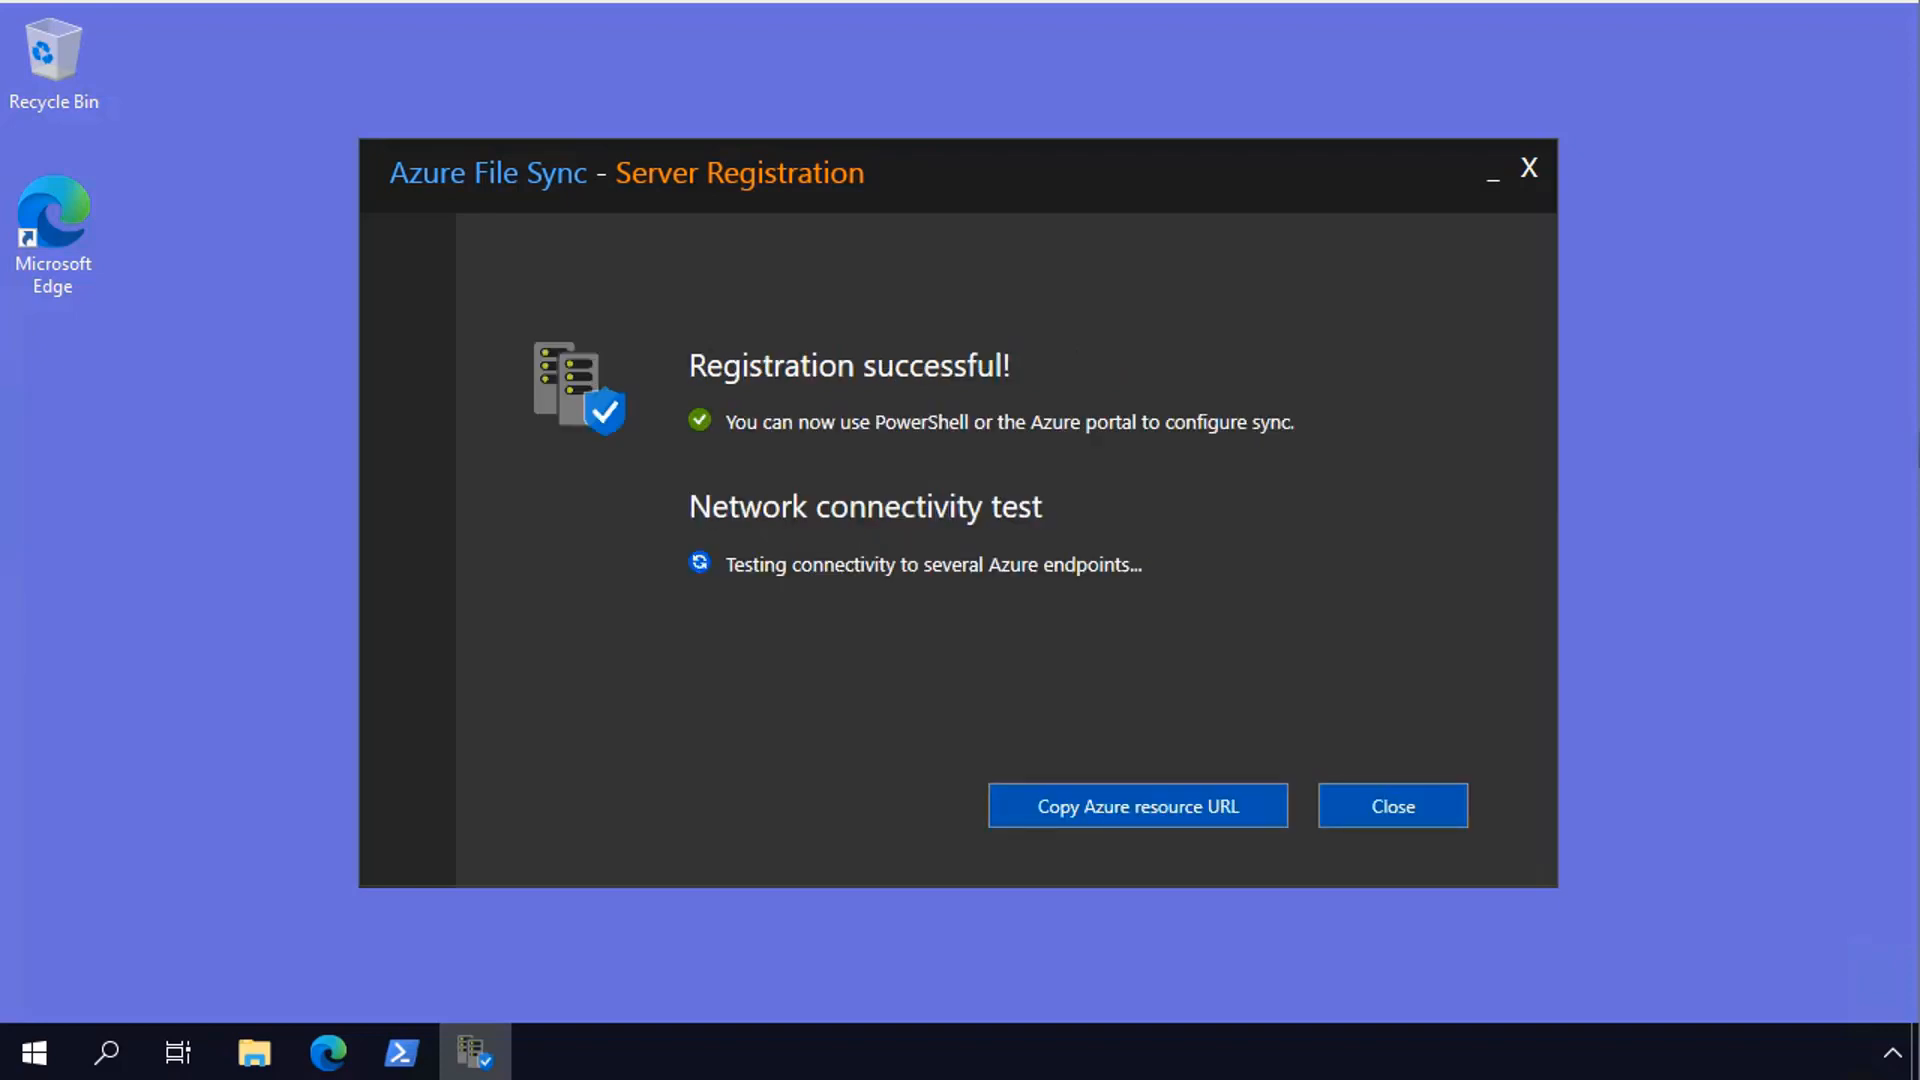
pyautogui.click(1354, 806)
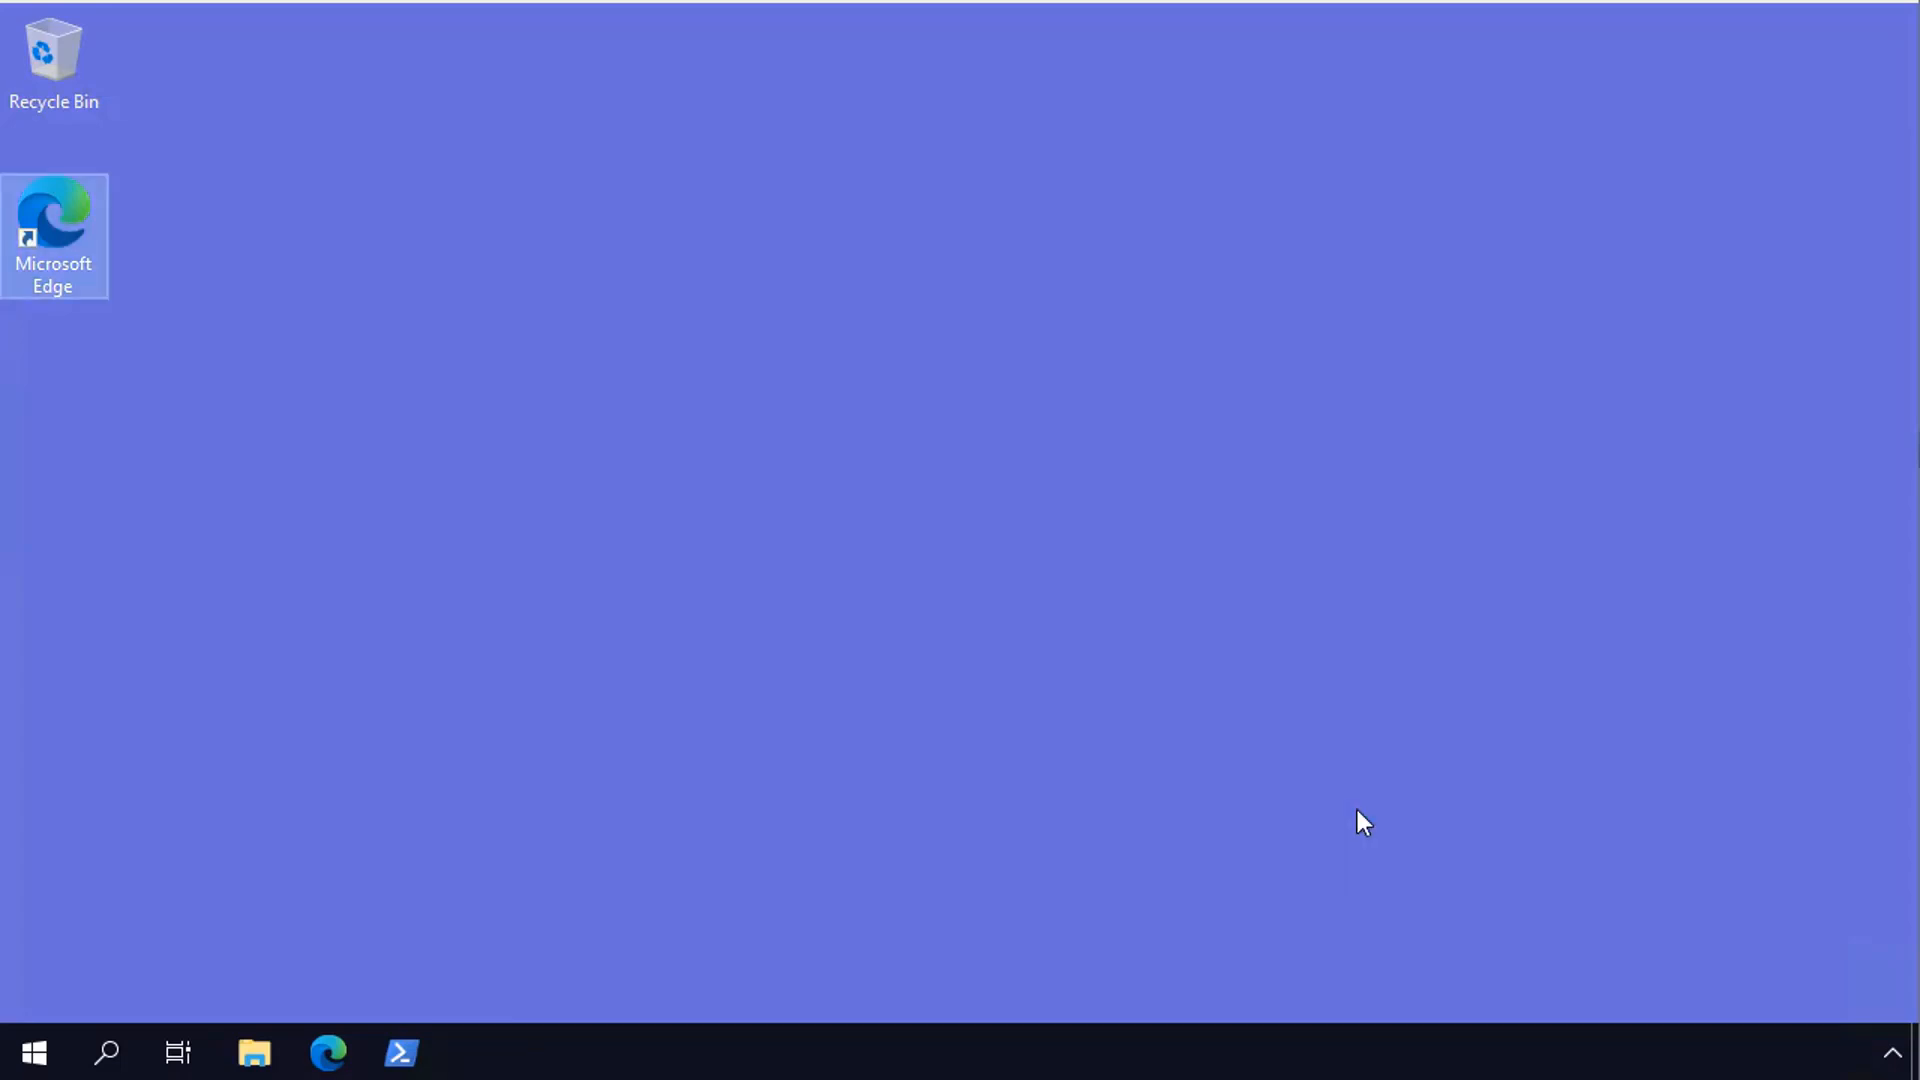
# - Switch back to the Azure portal in Microsoft Edge and open the CADFiles sync group
pyautogui.moveTo(328, 1052)
pyautogui.click(413, 965)
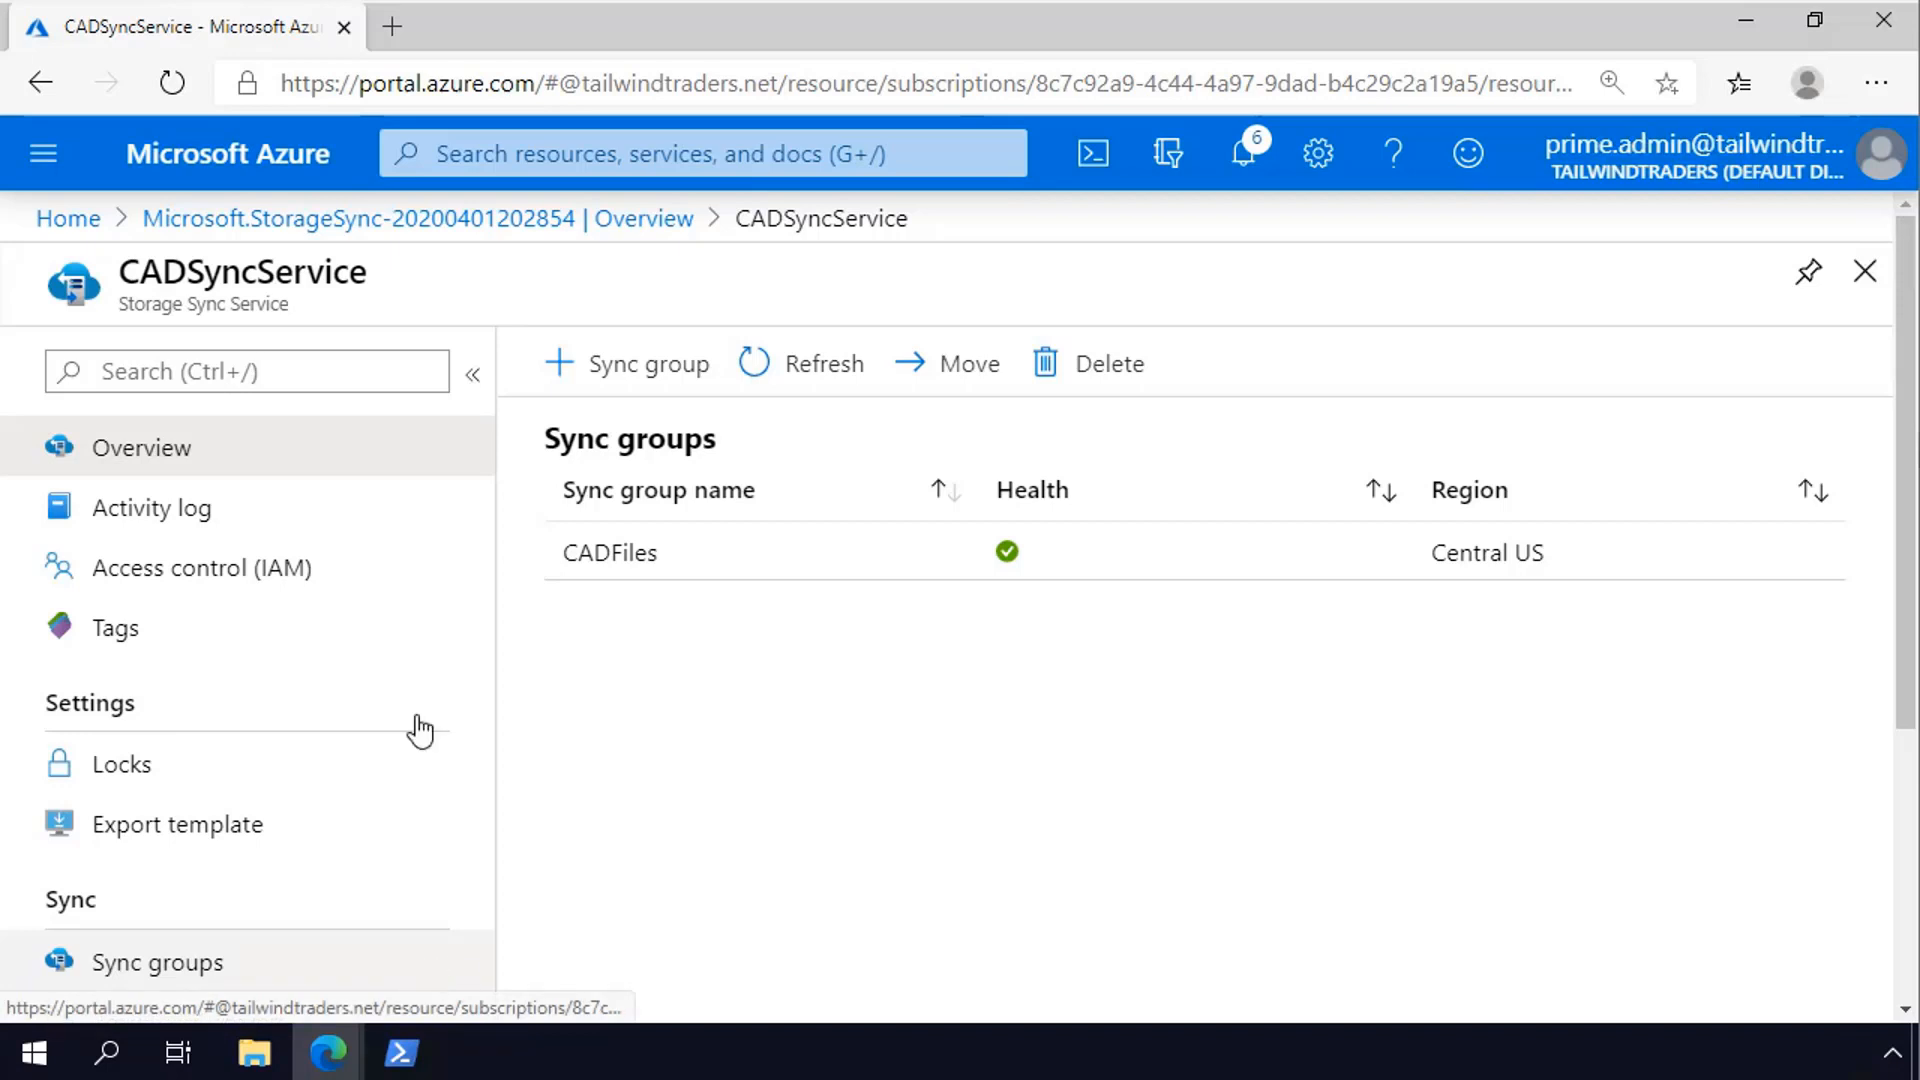
pyautogui.click(577, 548)
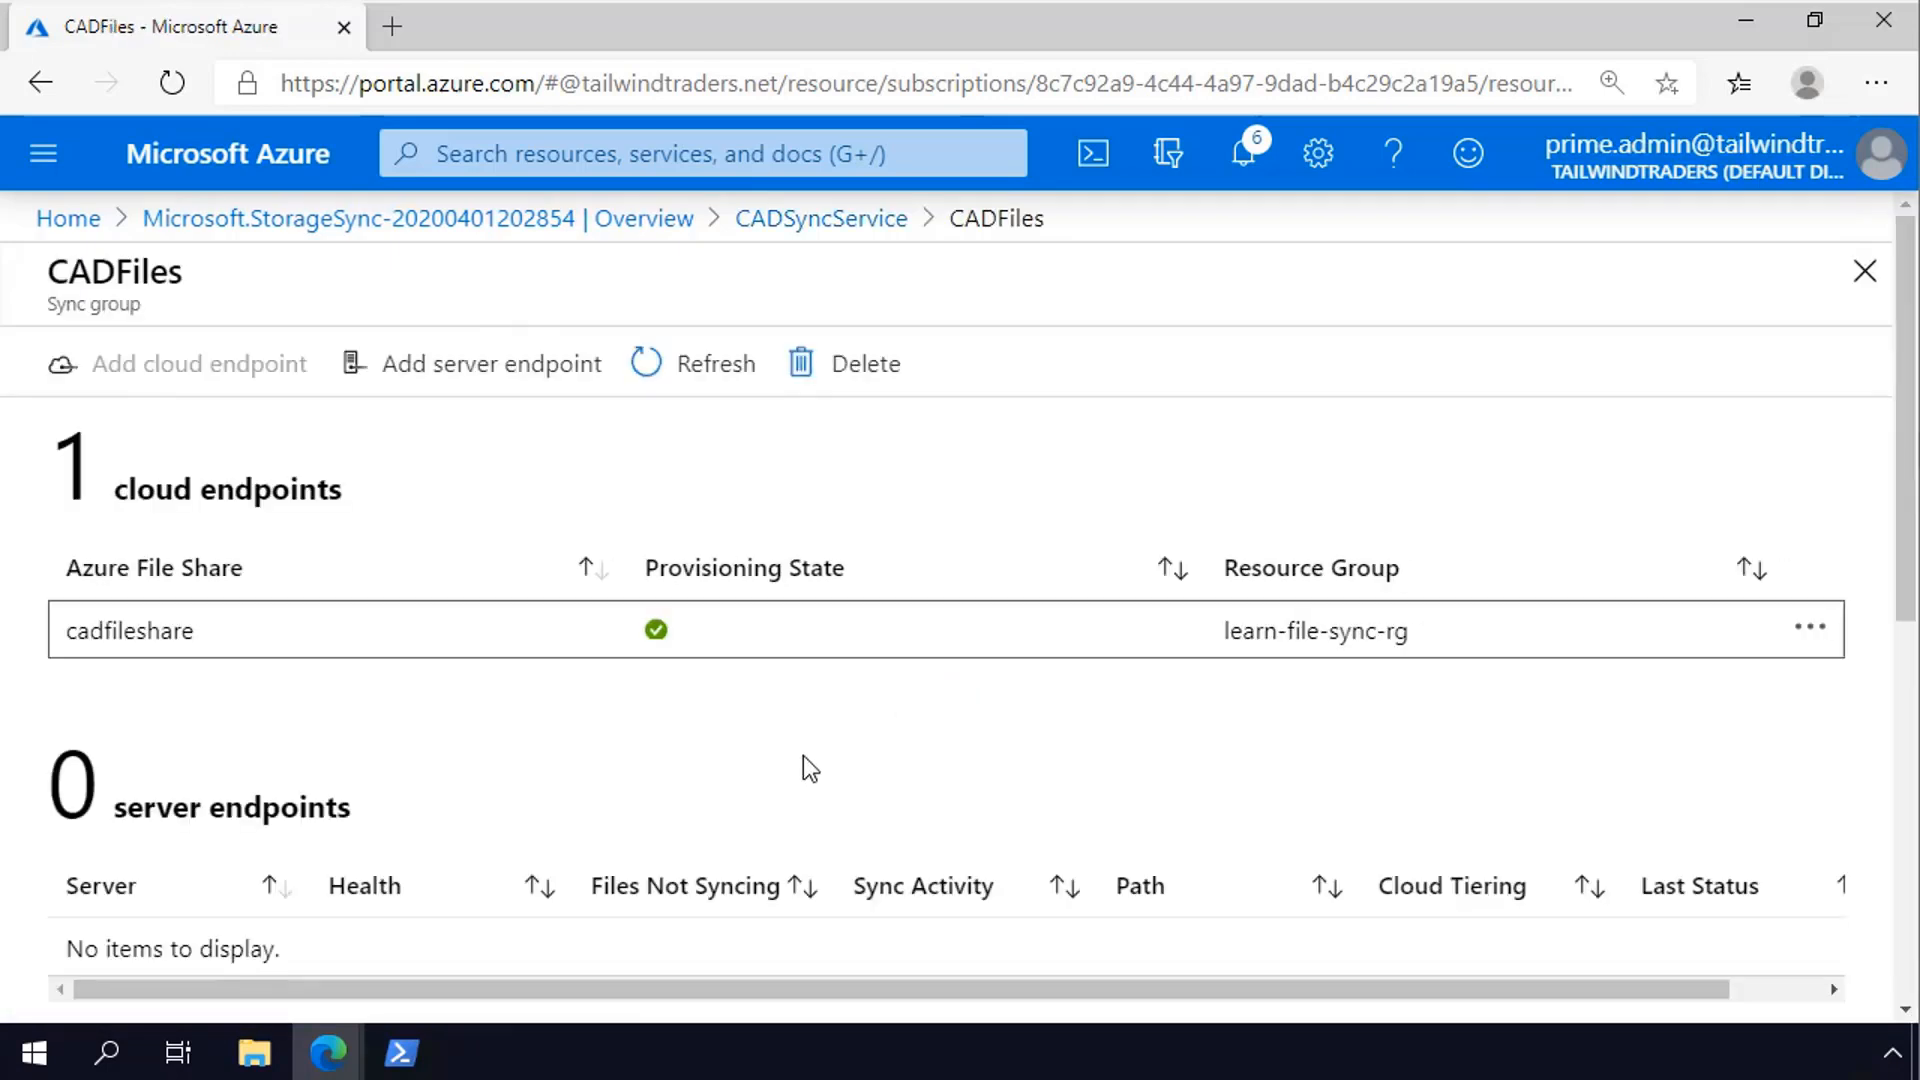
# - Start a new server endpoint with registered server TWT-MEL-FS1.tailwindtraders.internal and the path E:\CADFolder
pyautogui.click(455, 368)
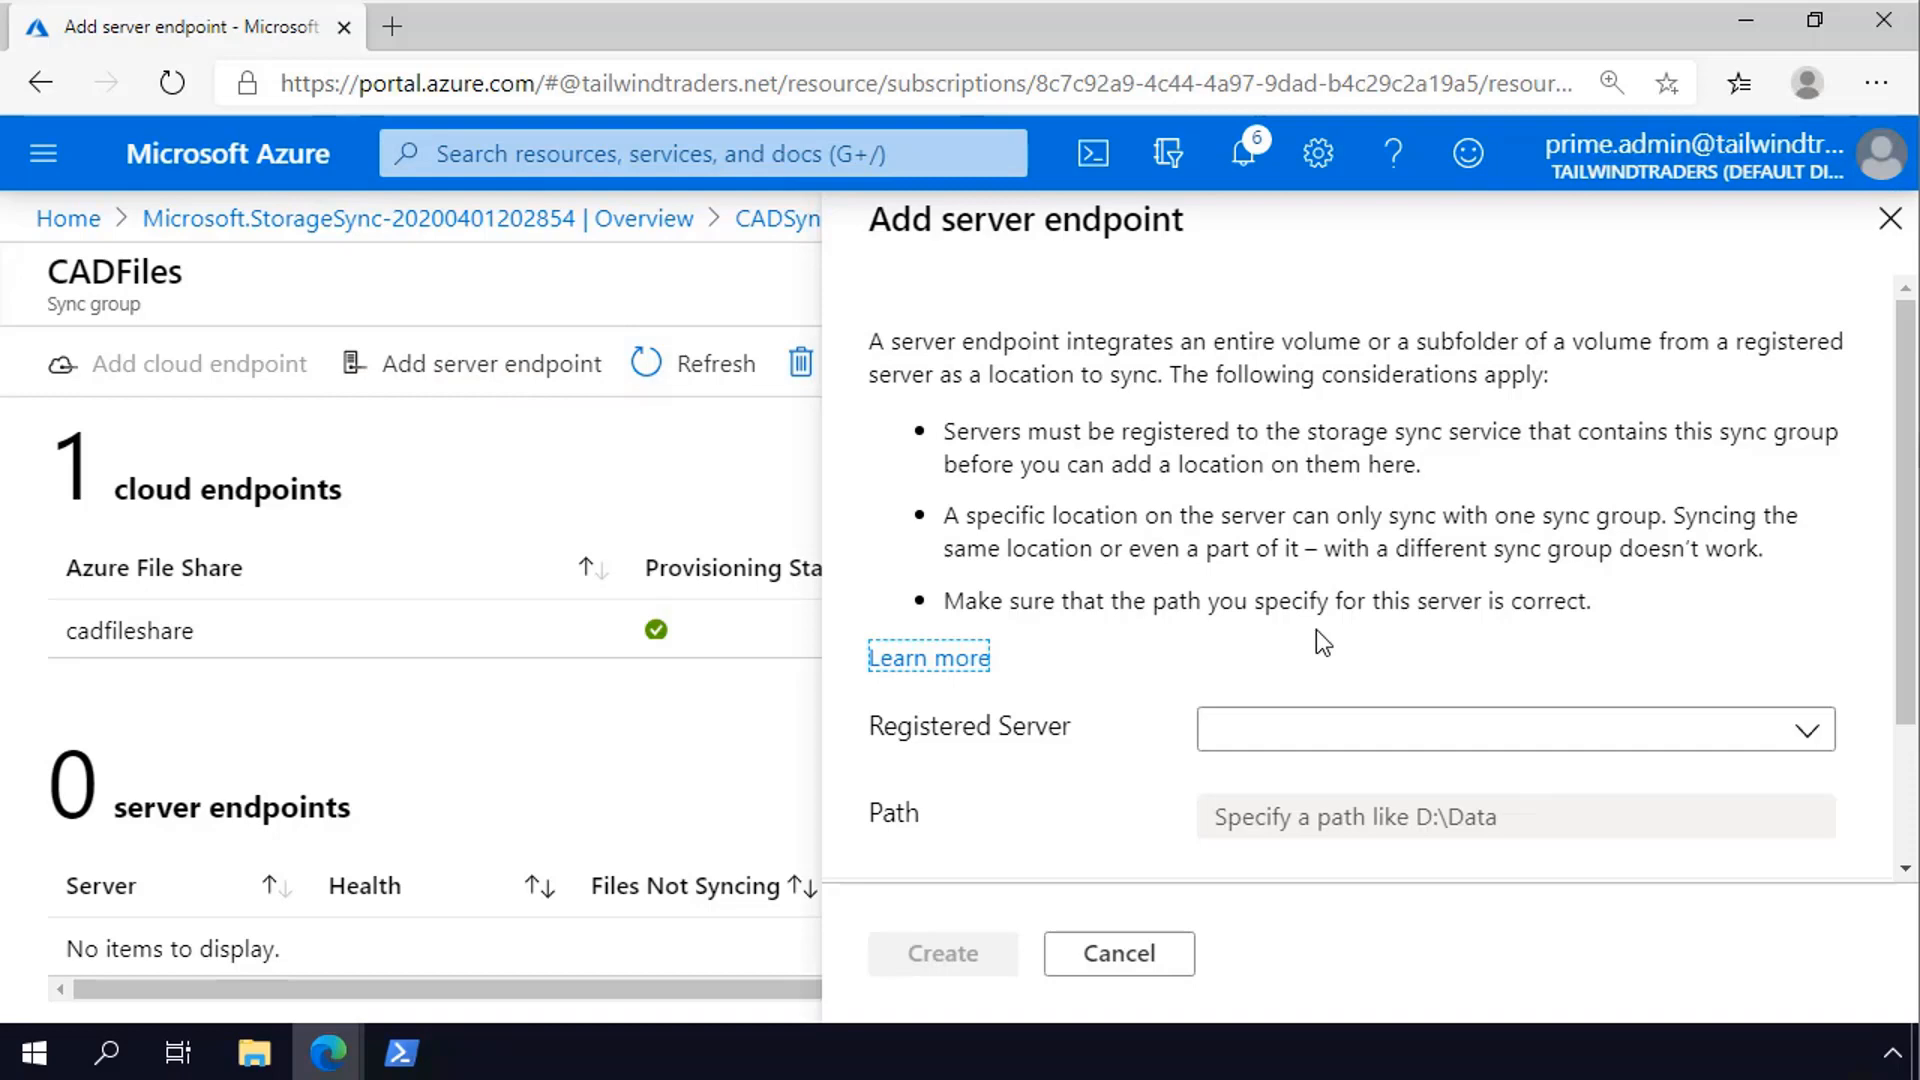
pyautogui.click(1468, 733)
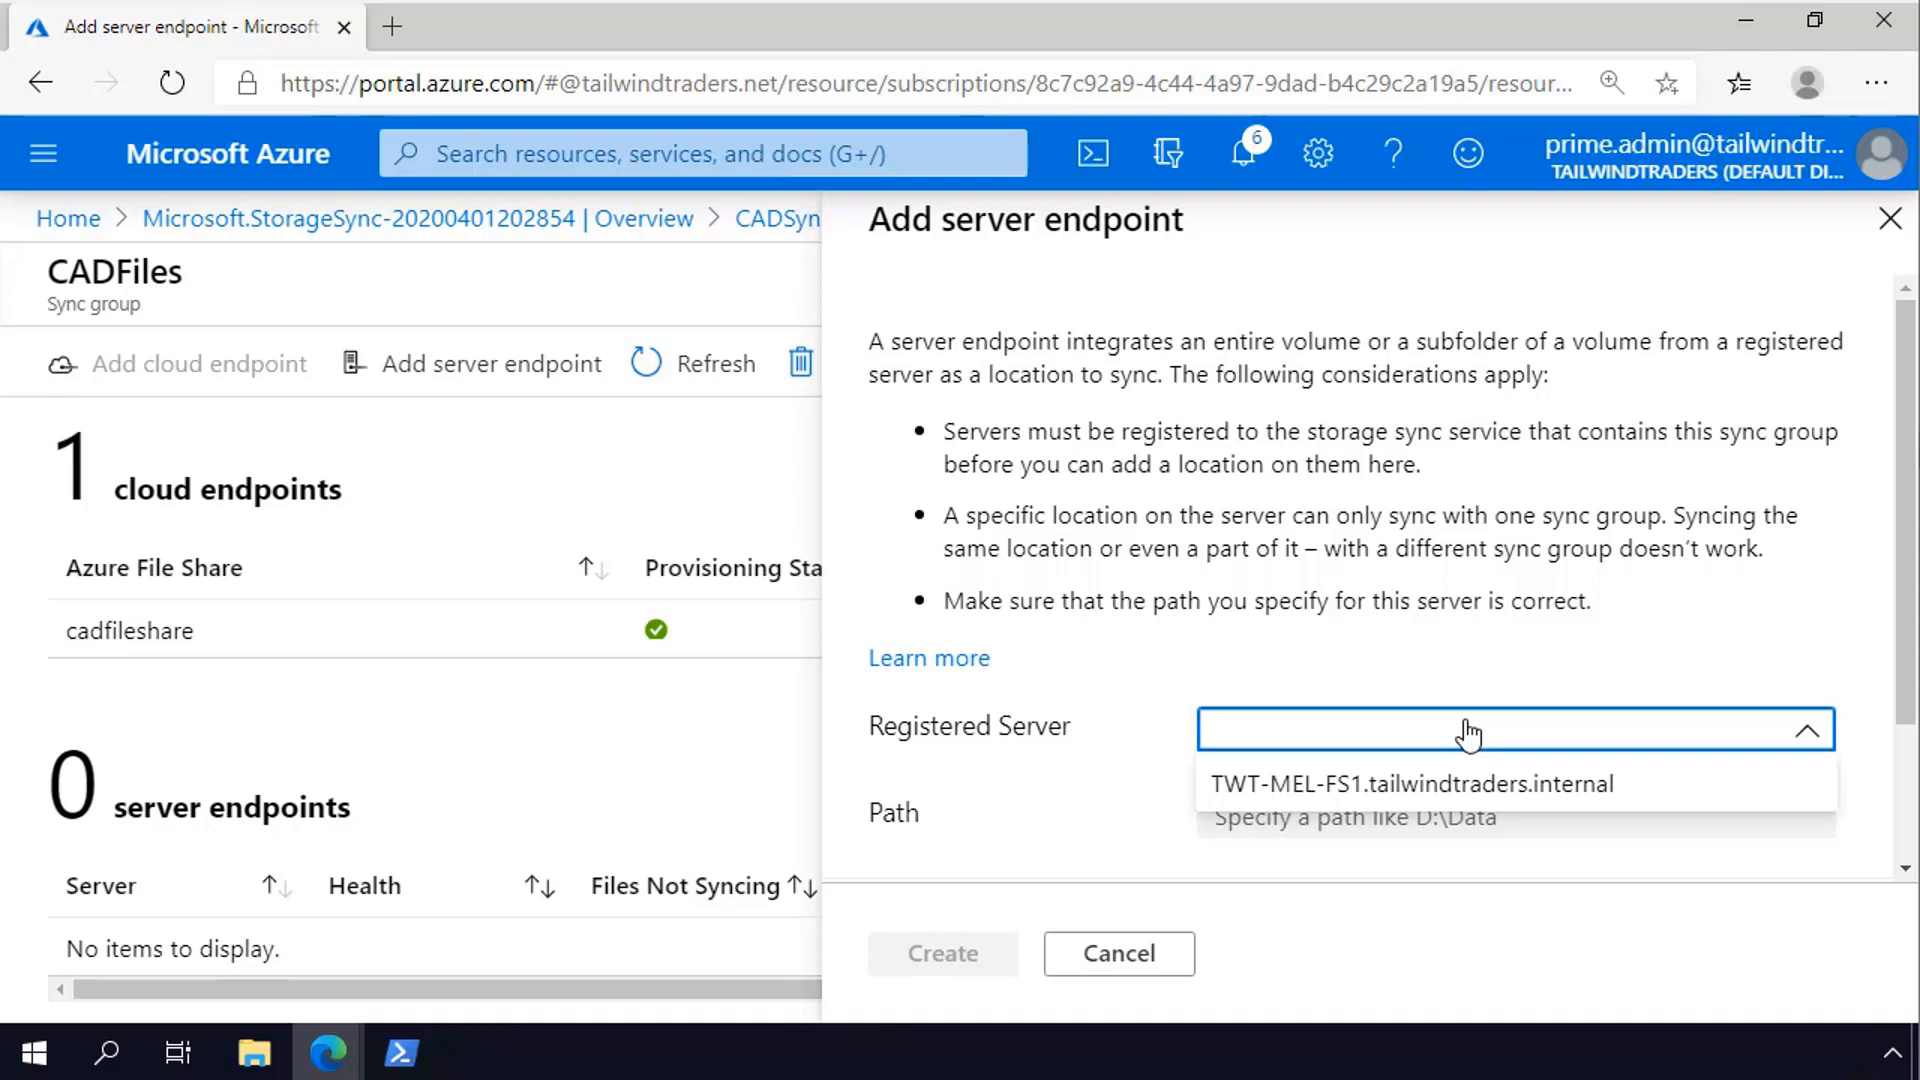
pyautogui.click(1295, 812)
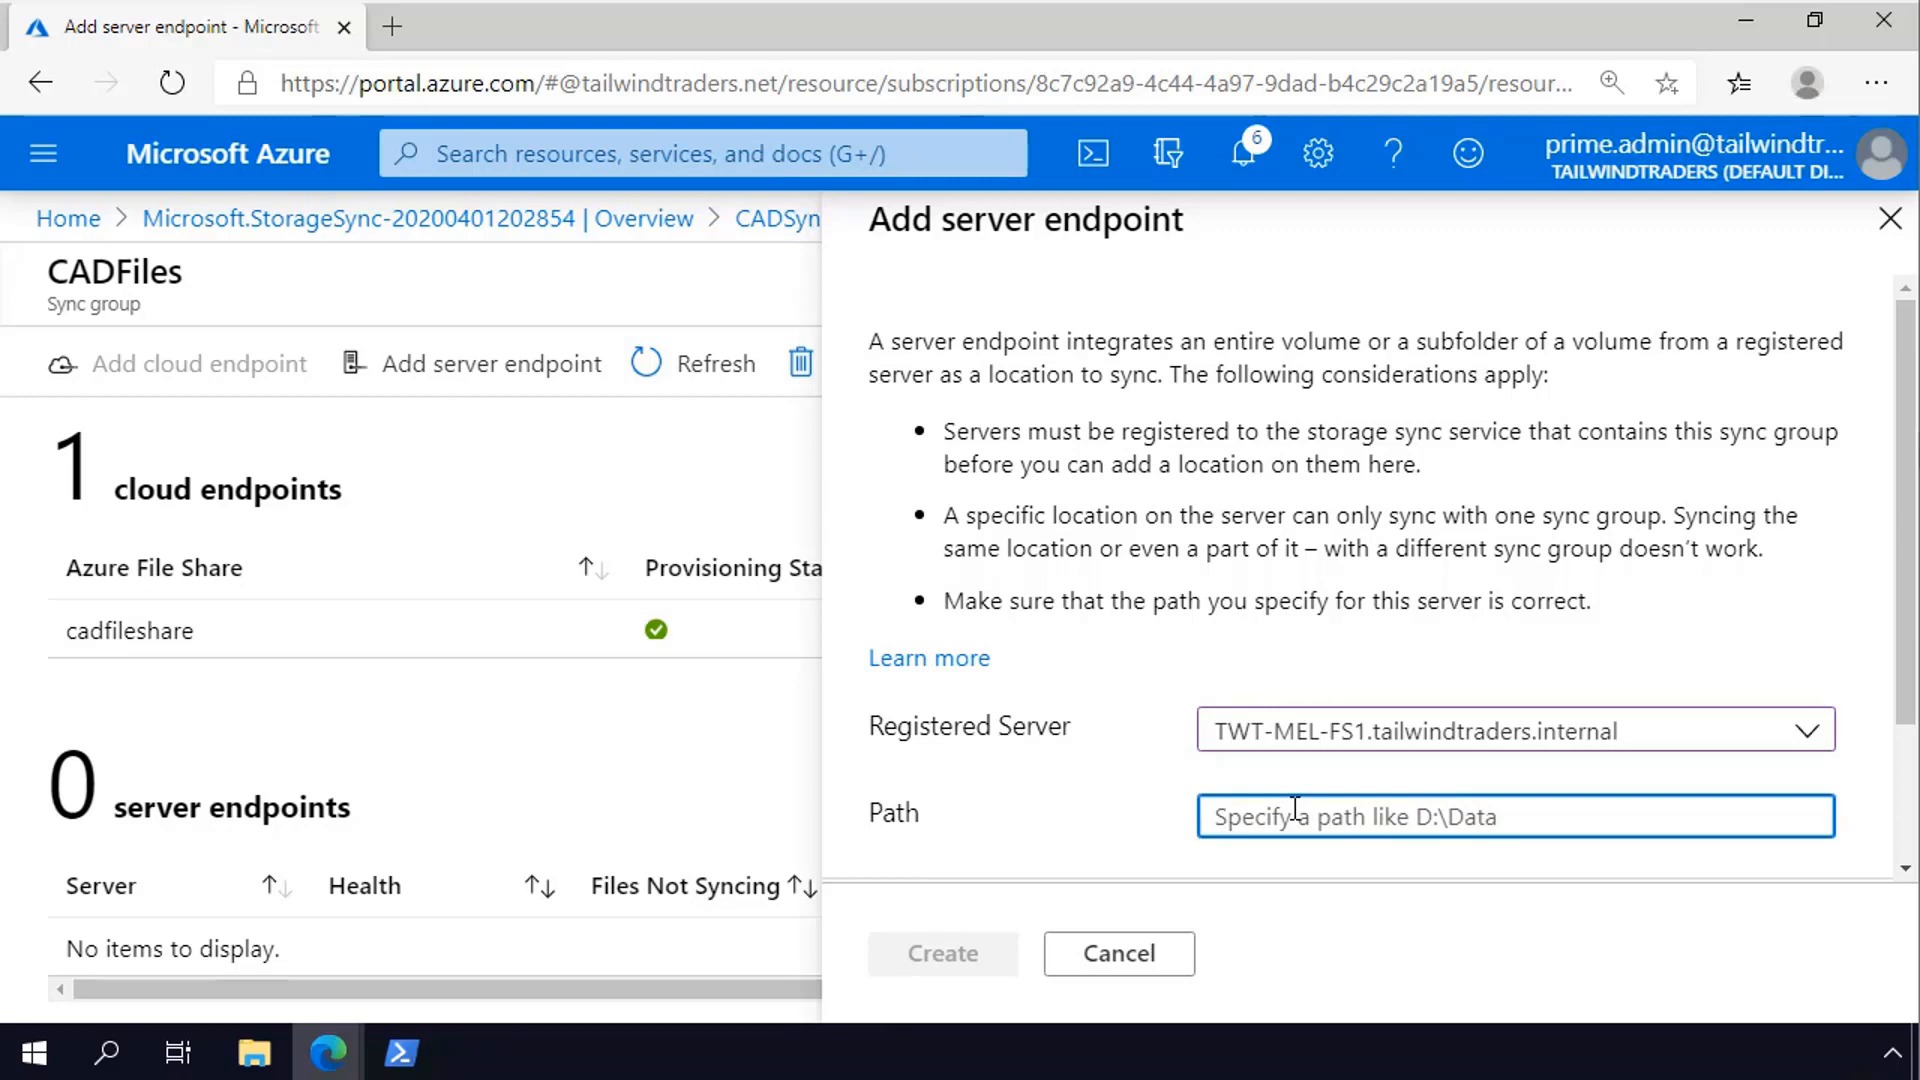
pyautogui.write('E')
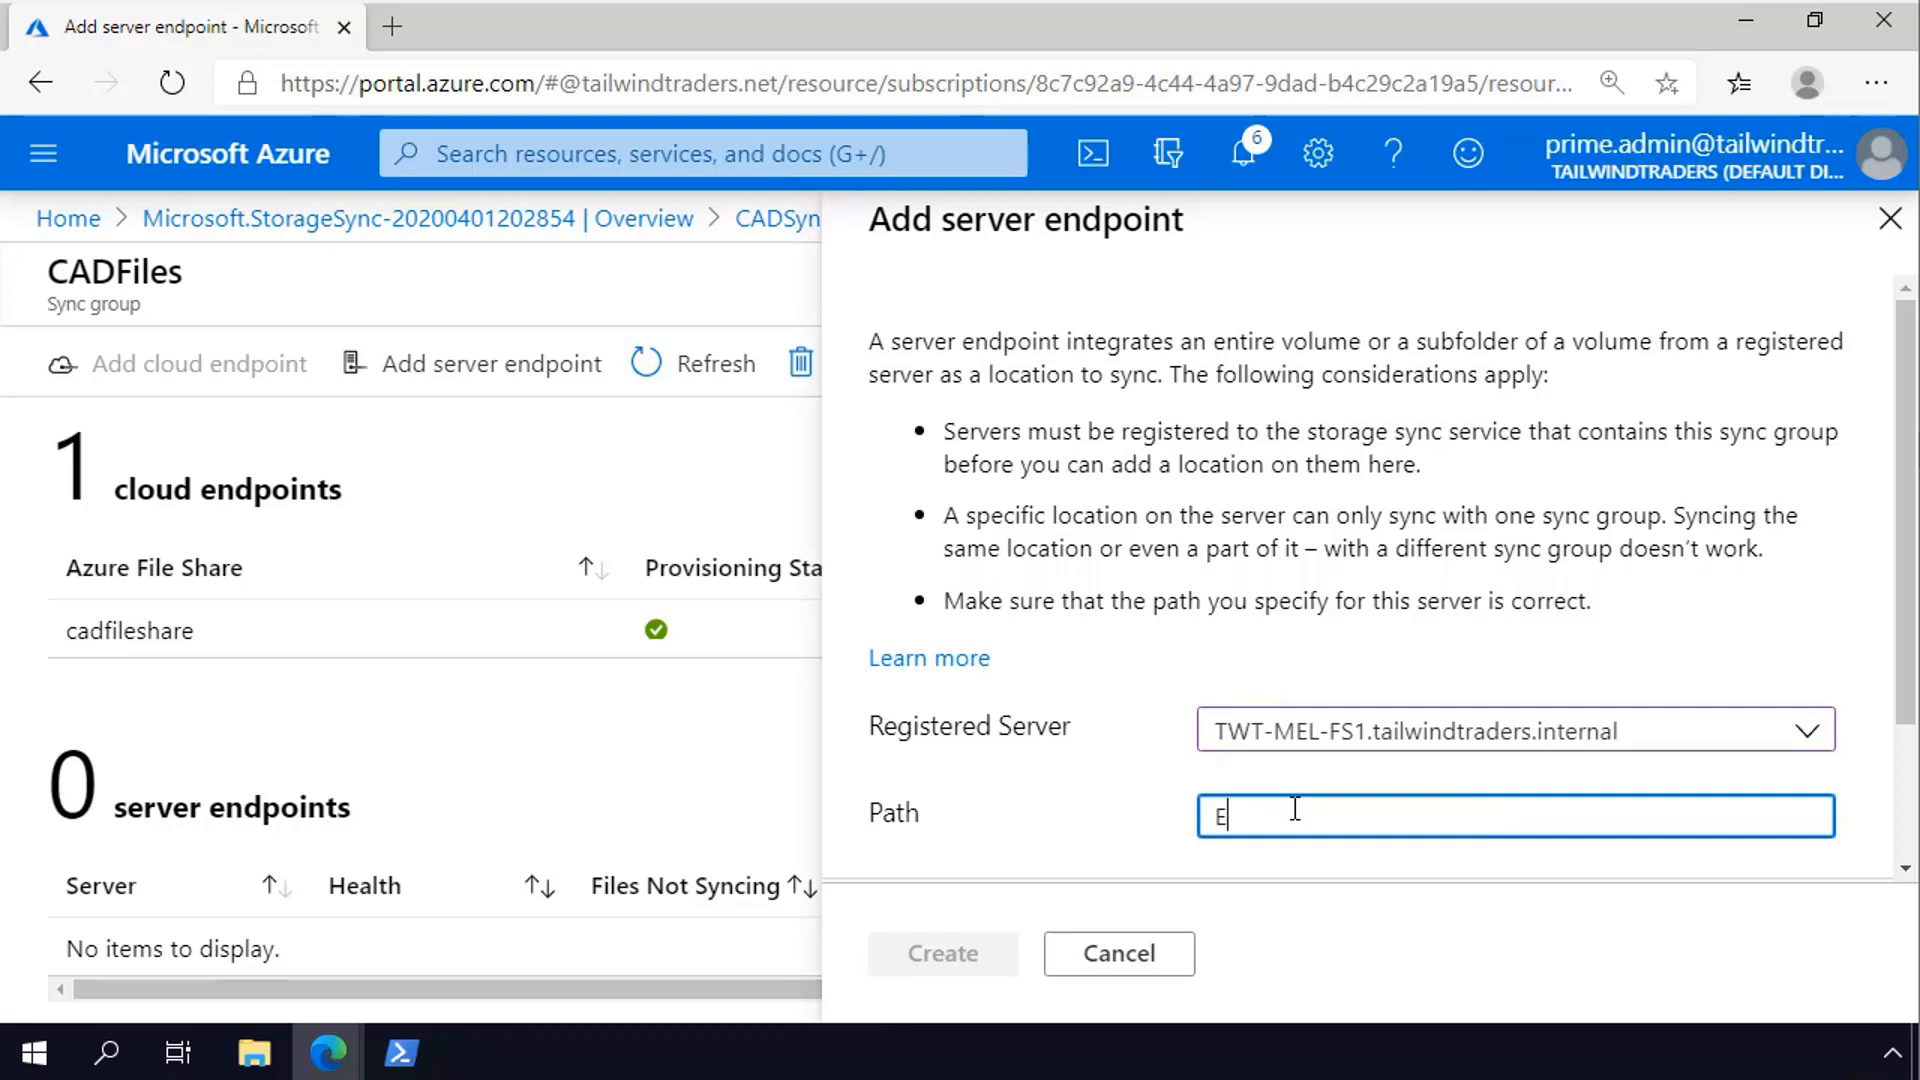
pyautogui.write(':\\CADFolder')
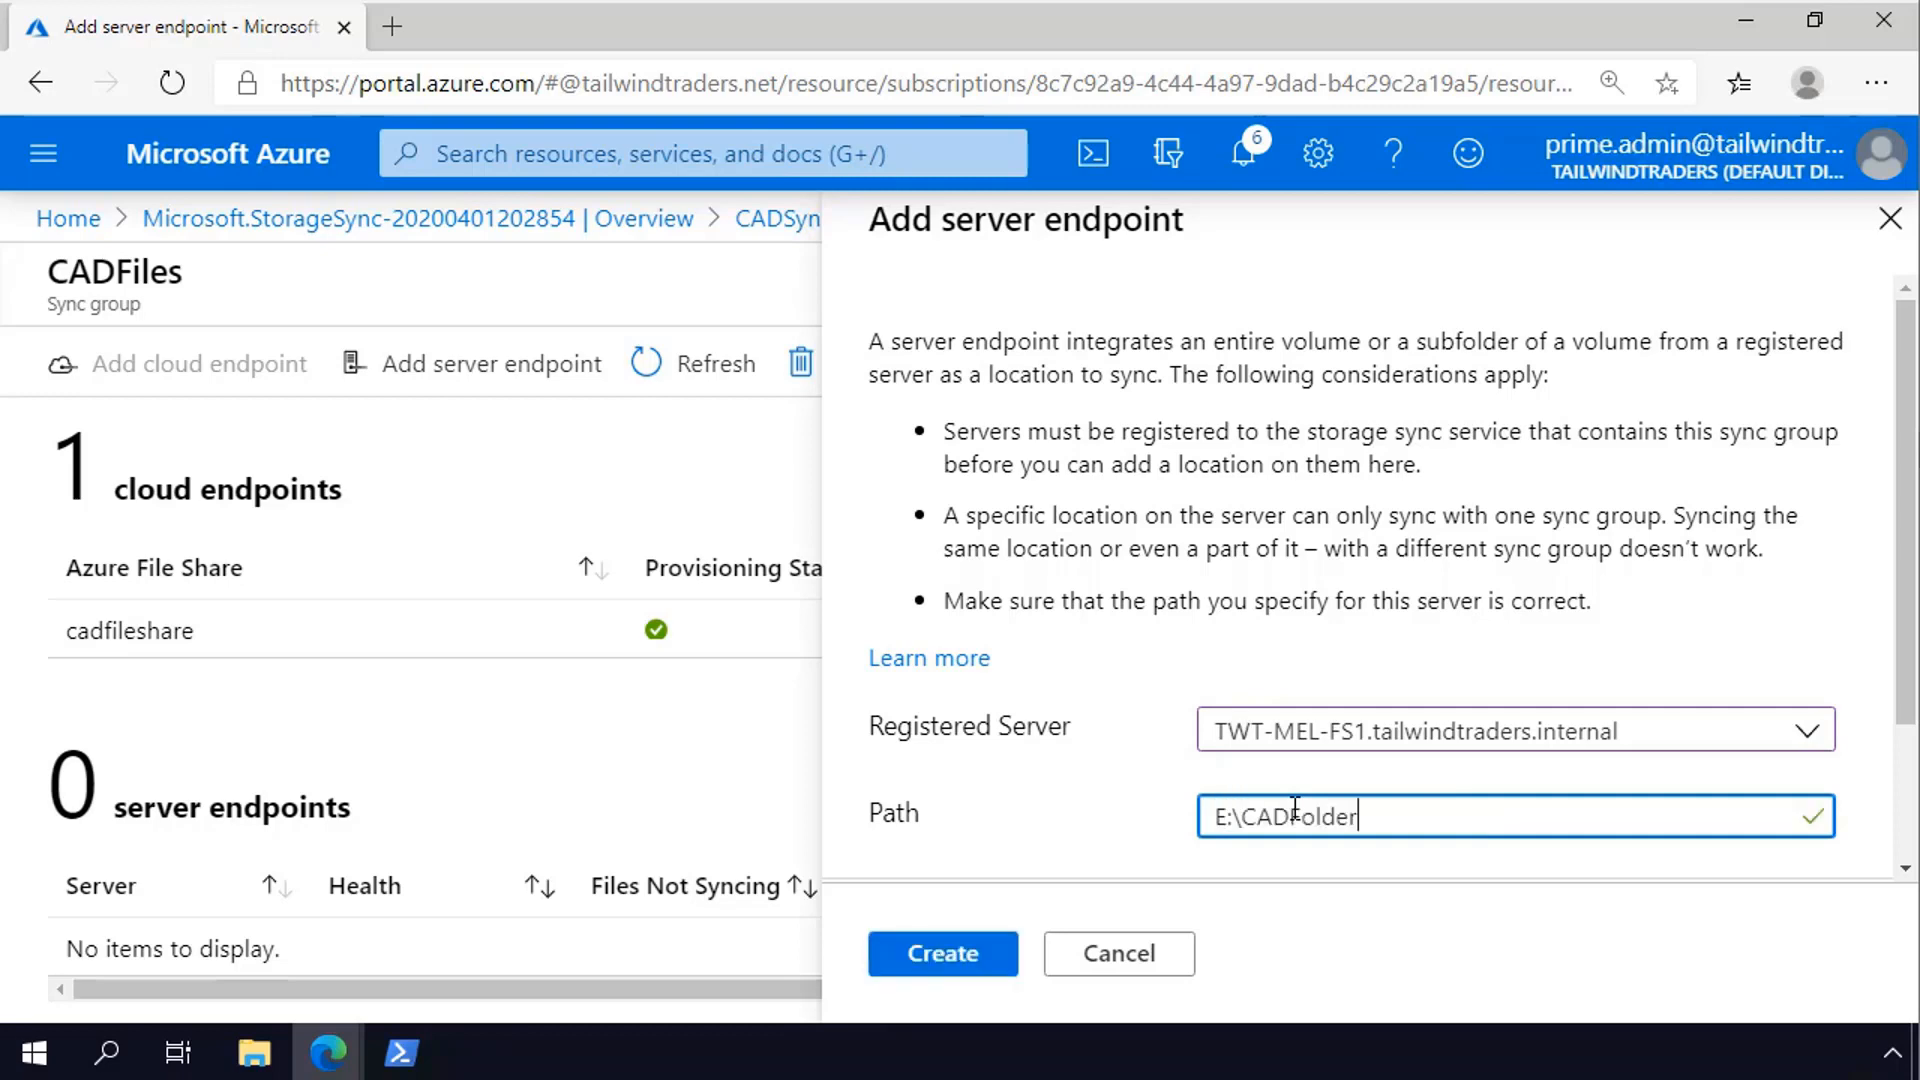
# - Create the server endpoint in the CADFiles sync group and open its properties
pyautogui.click(937, 955)
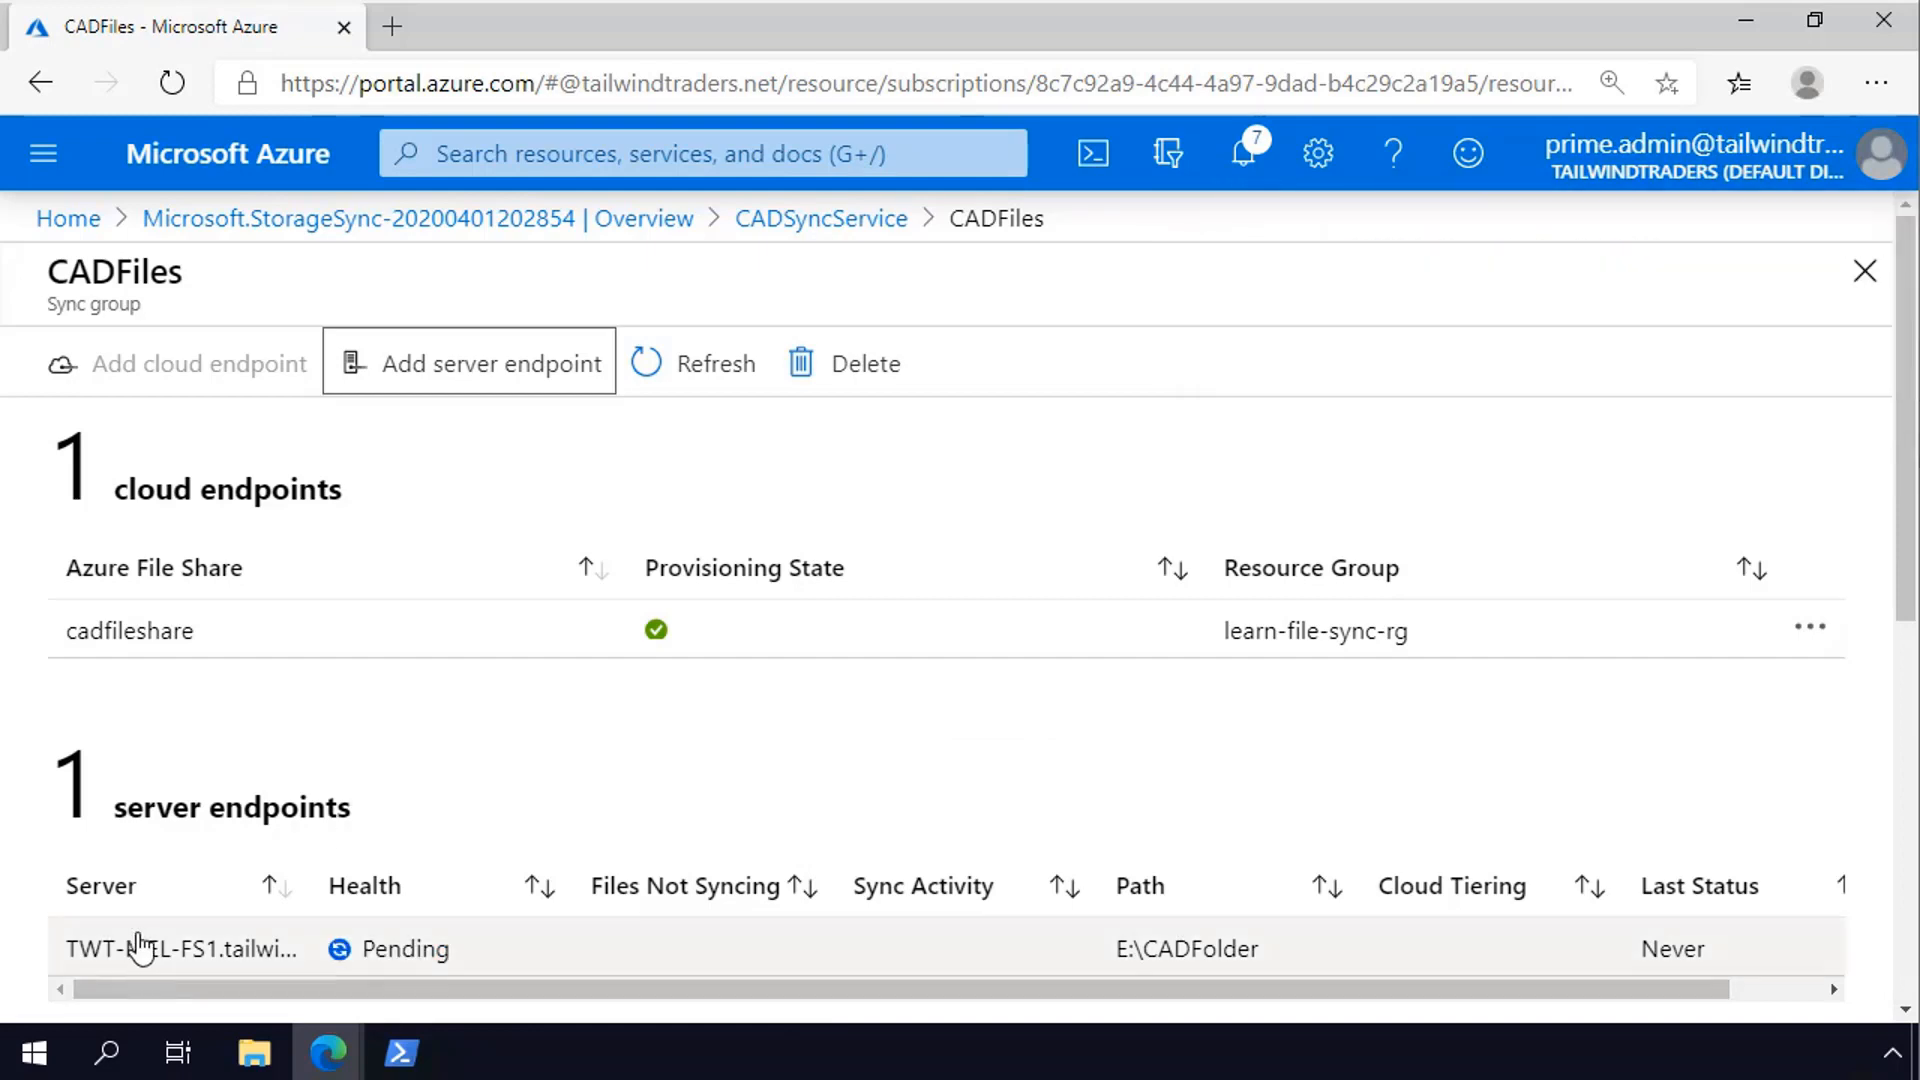
pyautogui.click(149, 955)
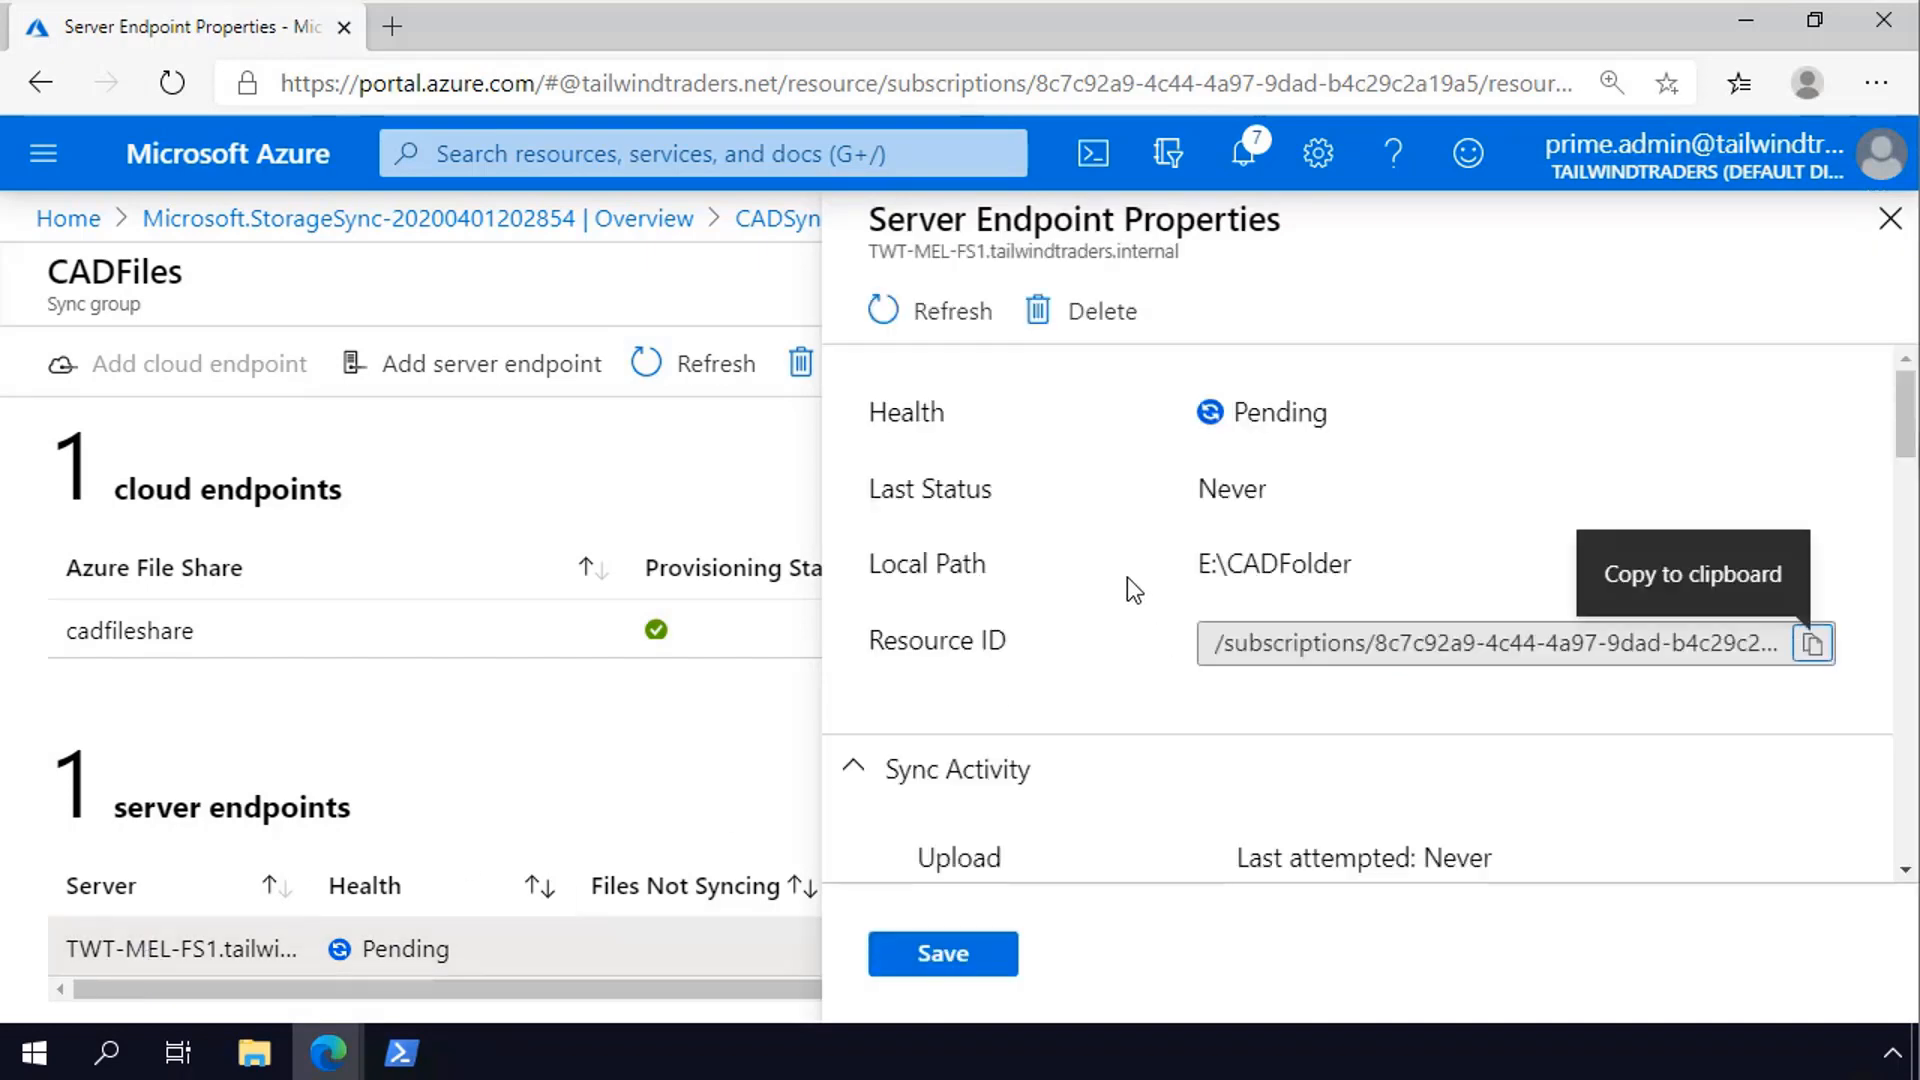
# - Enable cloud tiering on the TWT-MEL-FS1 server endpoint with 20 percent free space preserved on the volume
pyautogui.scroll(-1, 1127, 580)
pyautogui.scroll(-4, 1126, 578)
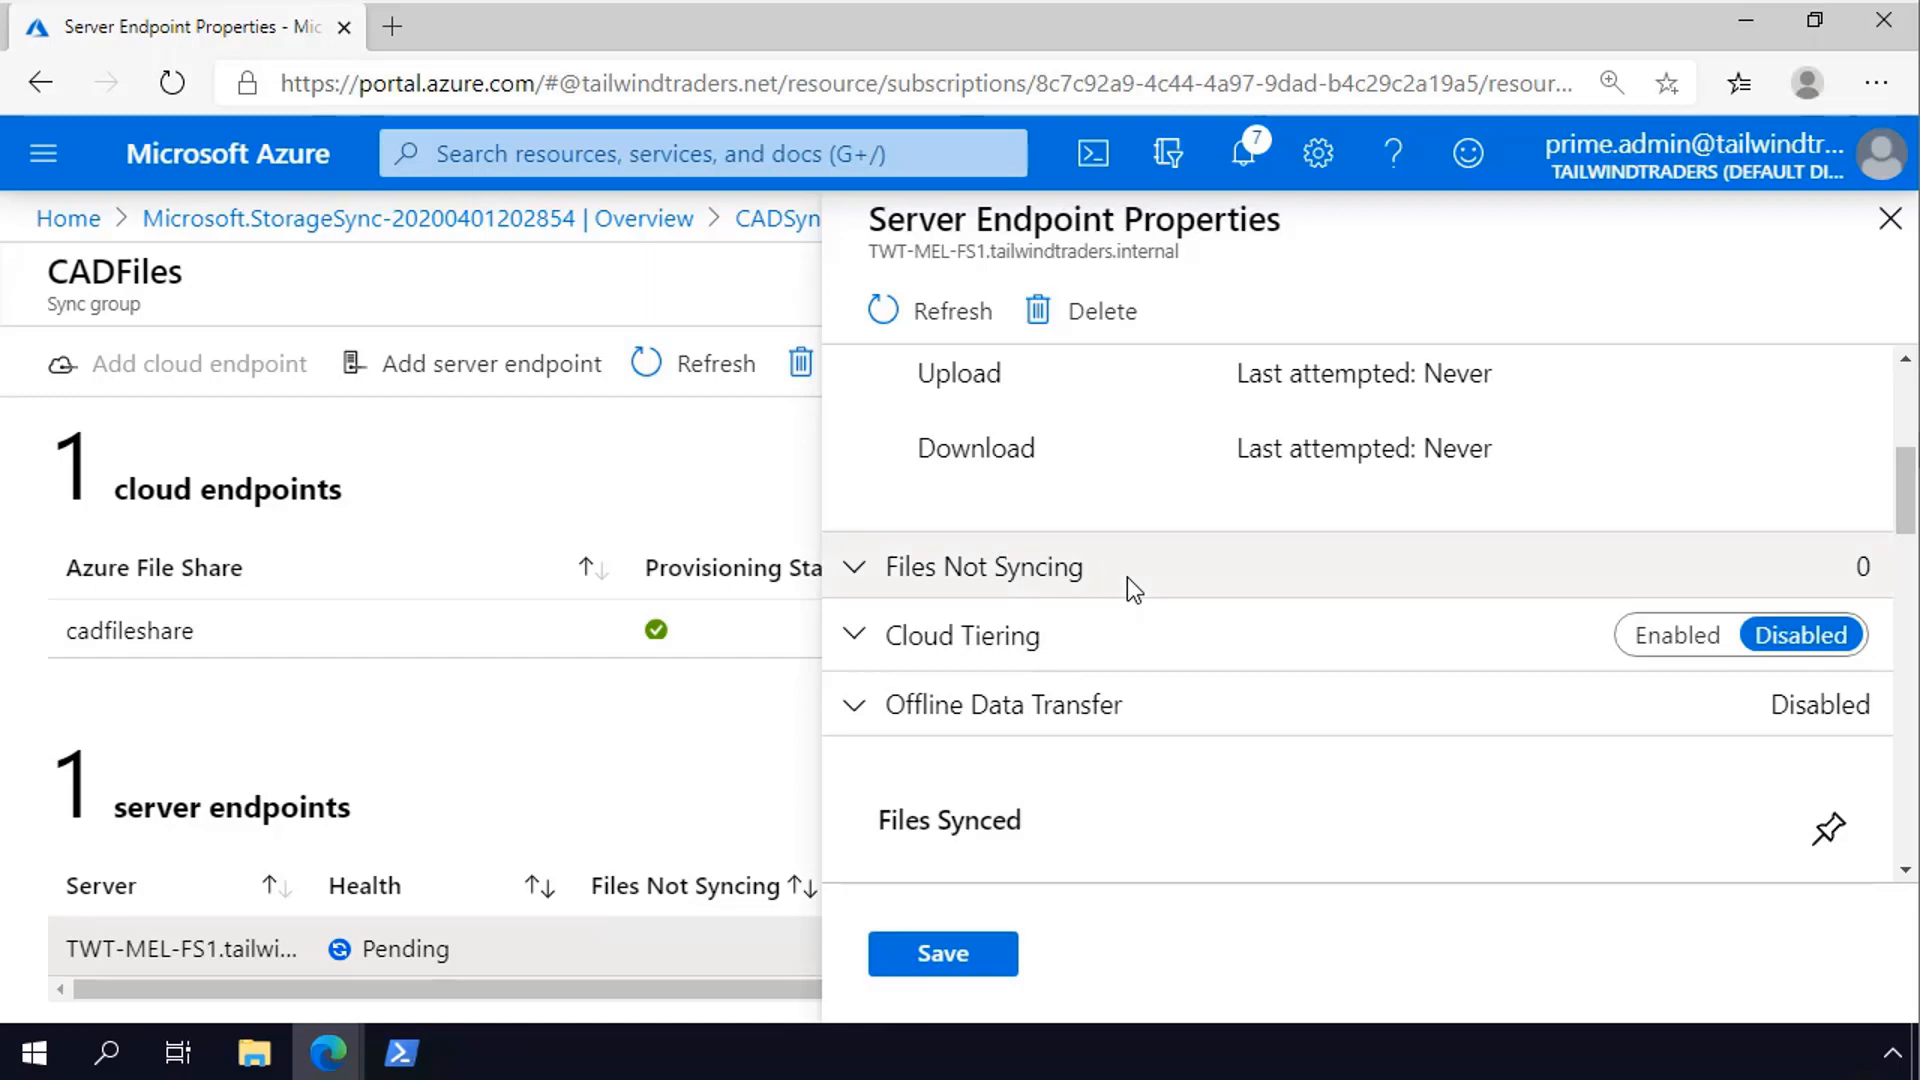
pyautogui.scroll(-1, 1126, 577)
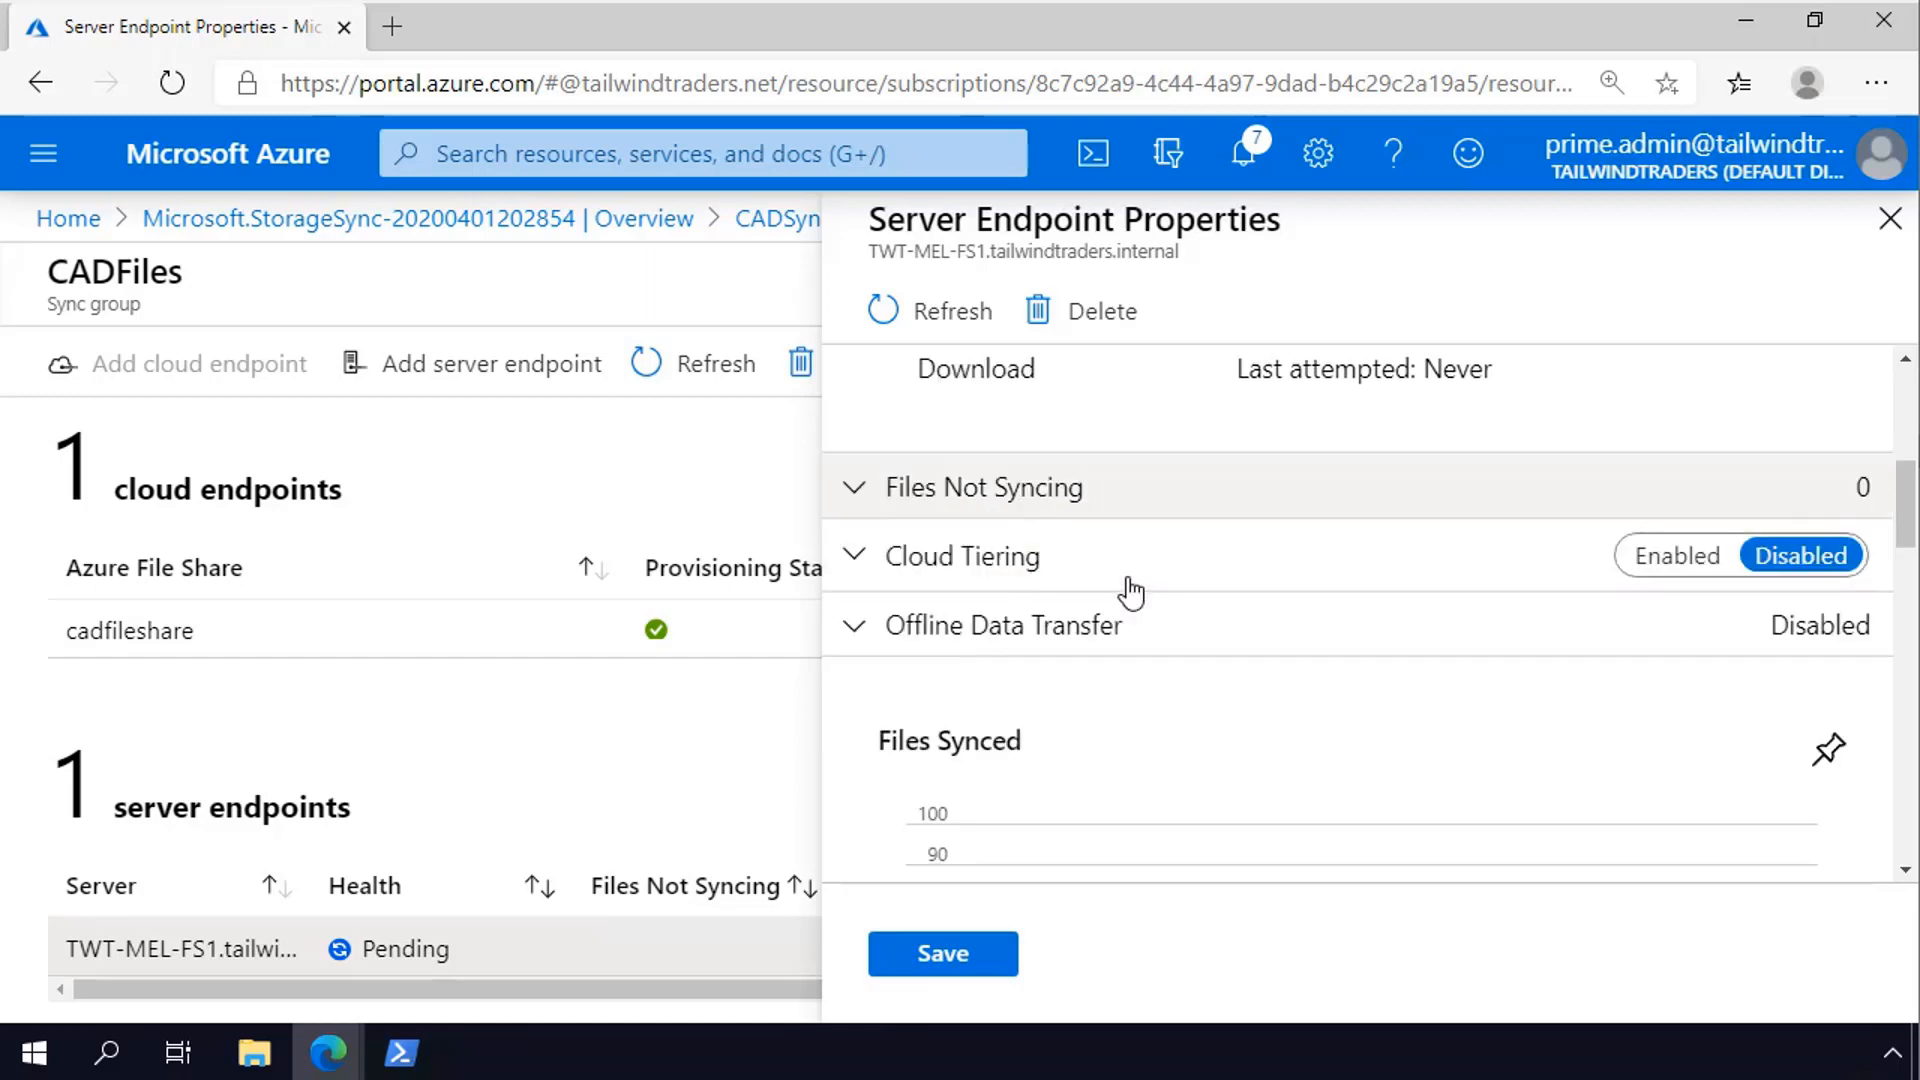
pyautogui.click(1705, 560)
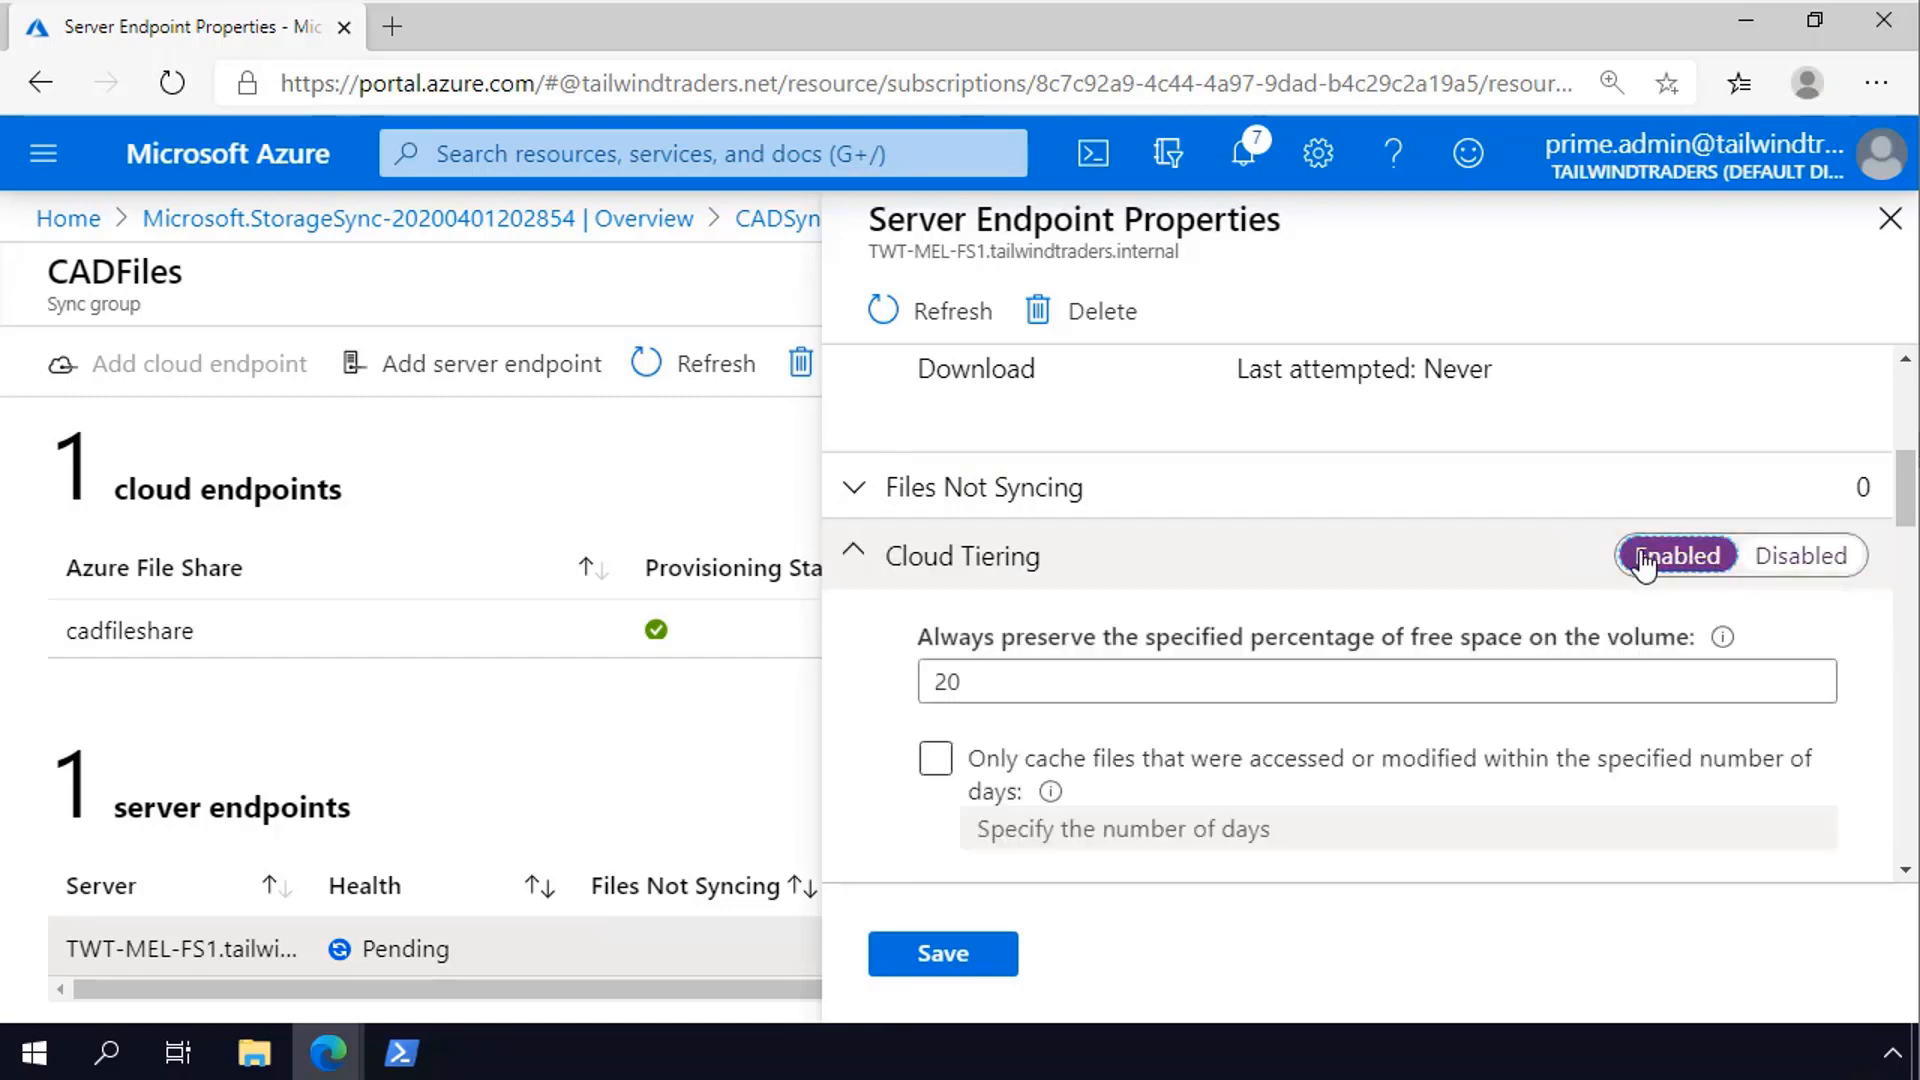
pyautogui.click(1341, 668)
pyautogui.scroll(-1, 1341, 667)
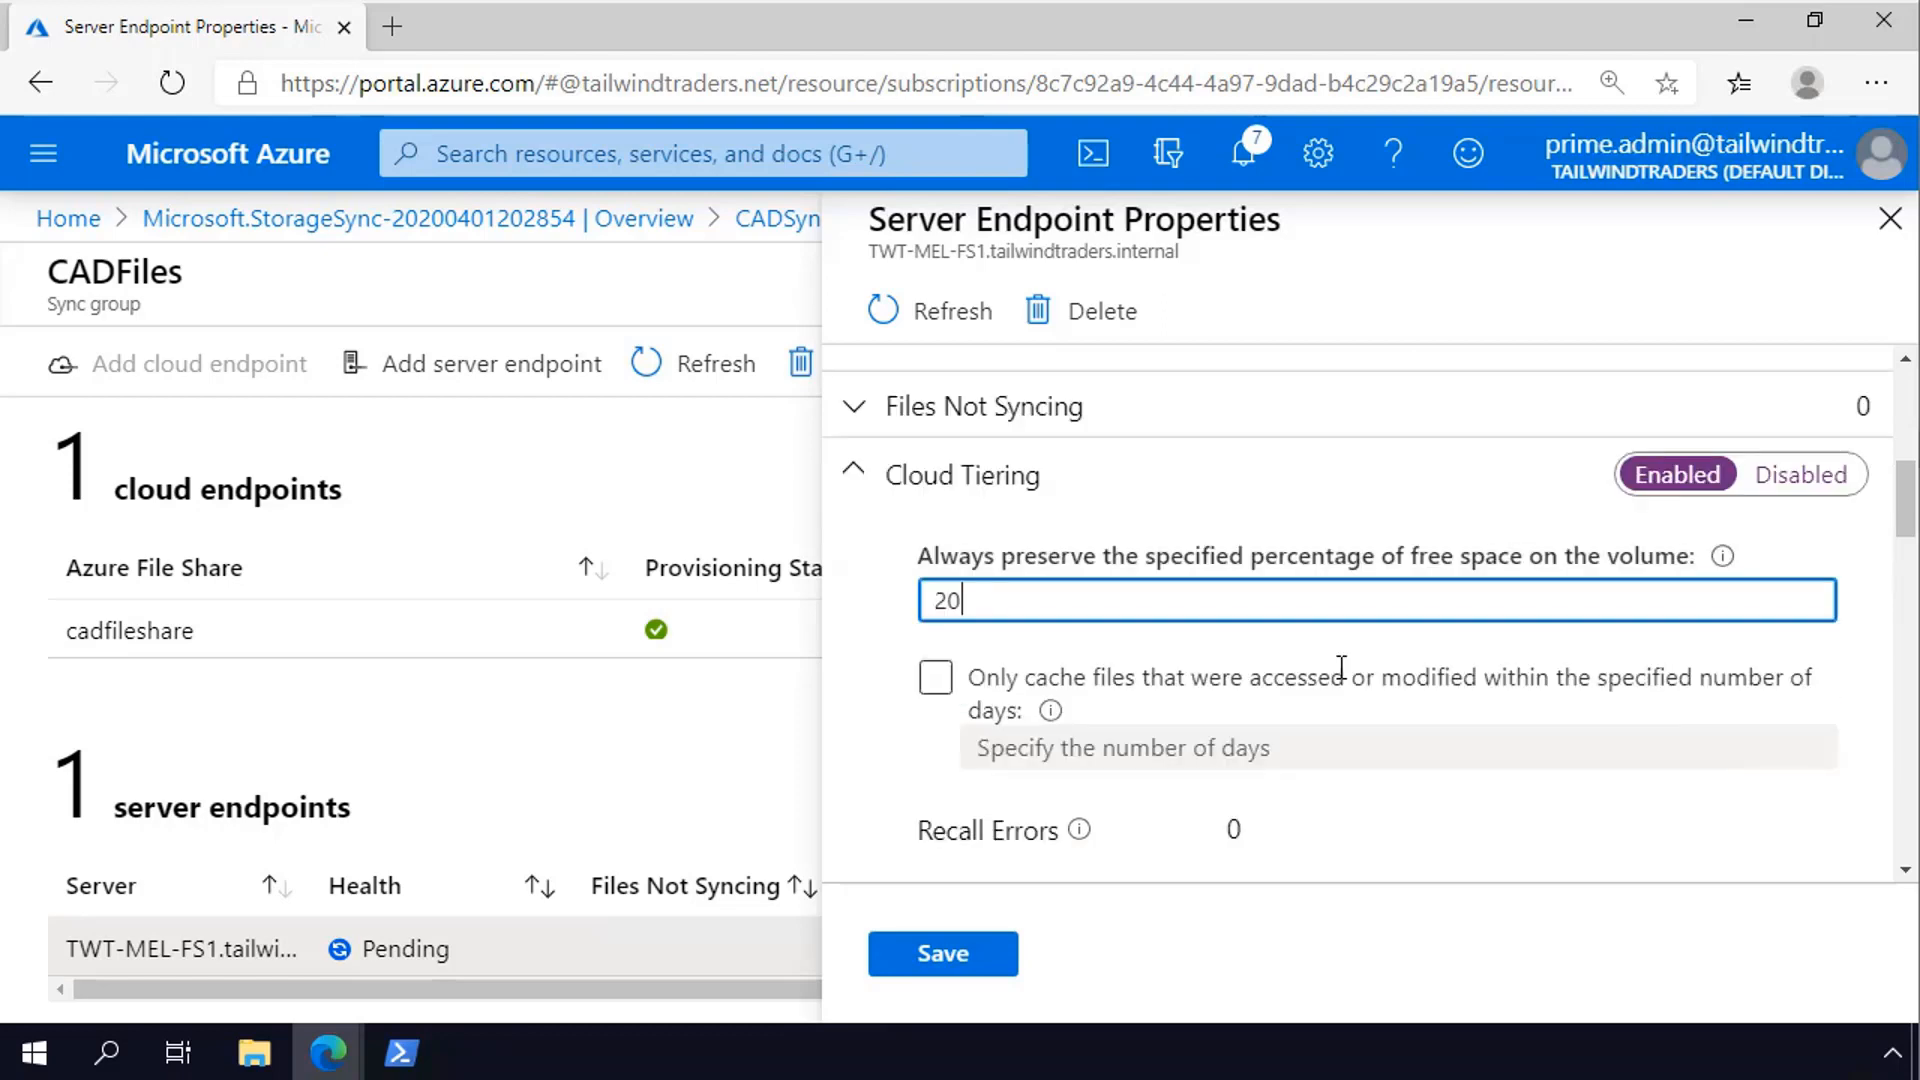
# - Limit caching to files accessed or modified within 30 days and save the server endpoint properties
pyautogui.click(933, 679)
pyautogui.scroll(-1, 857, 722)
pyautogui.scroll(-1, 872, 730)
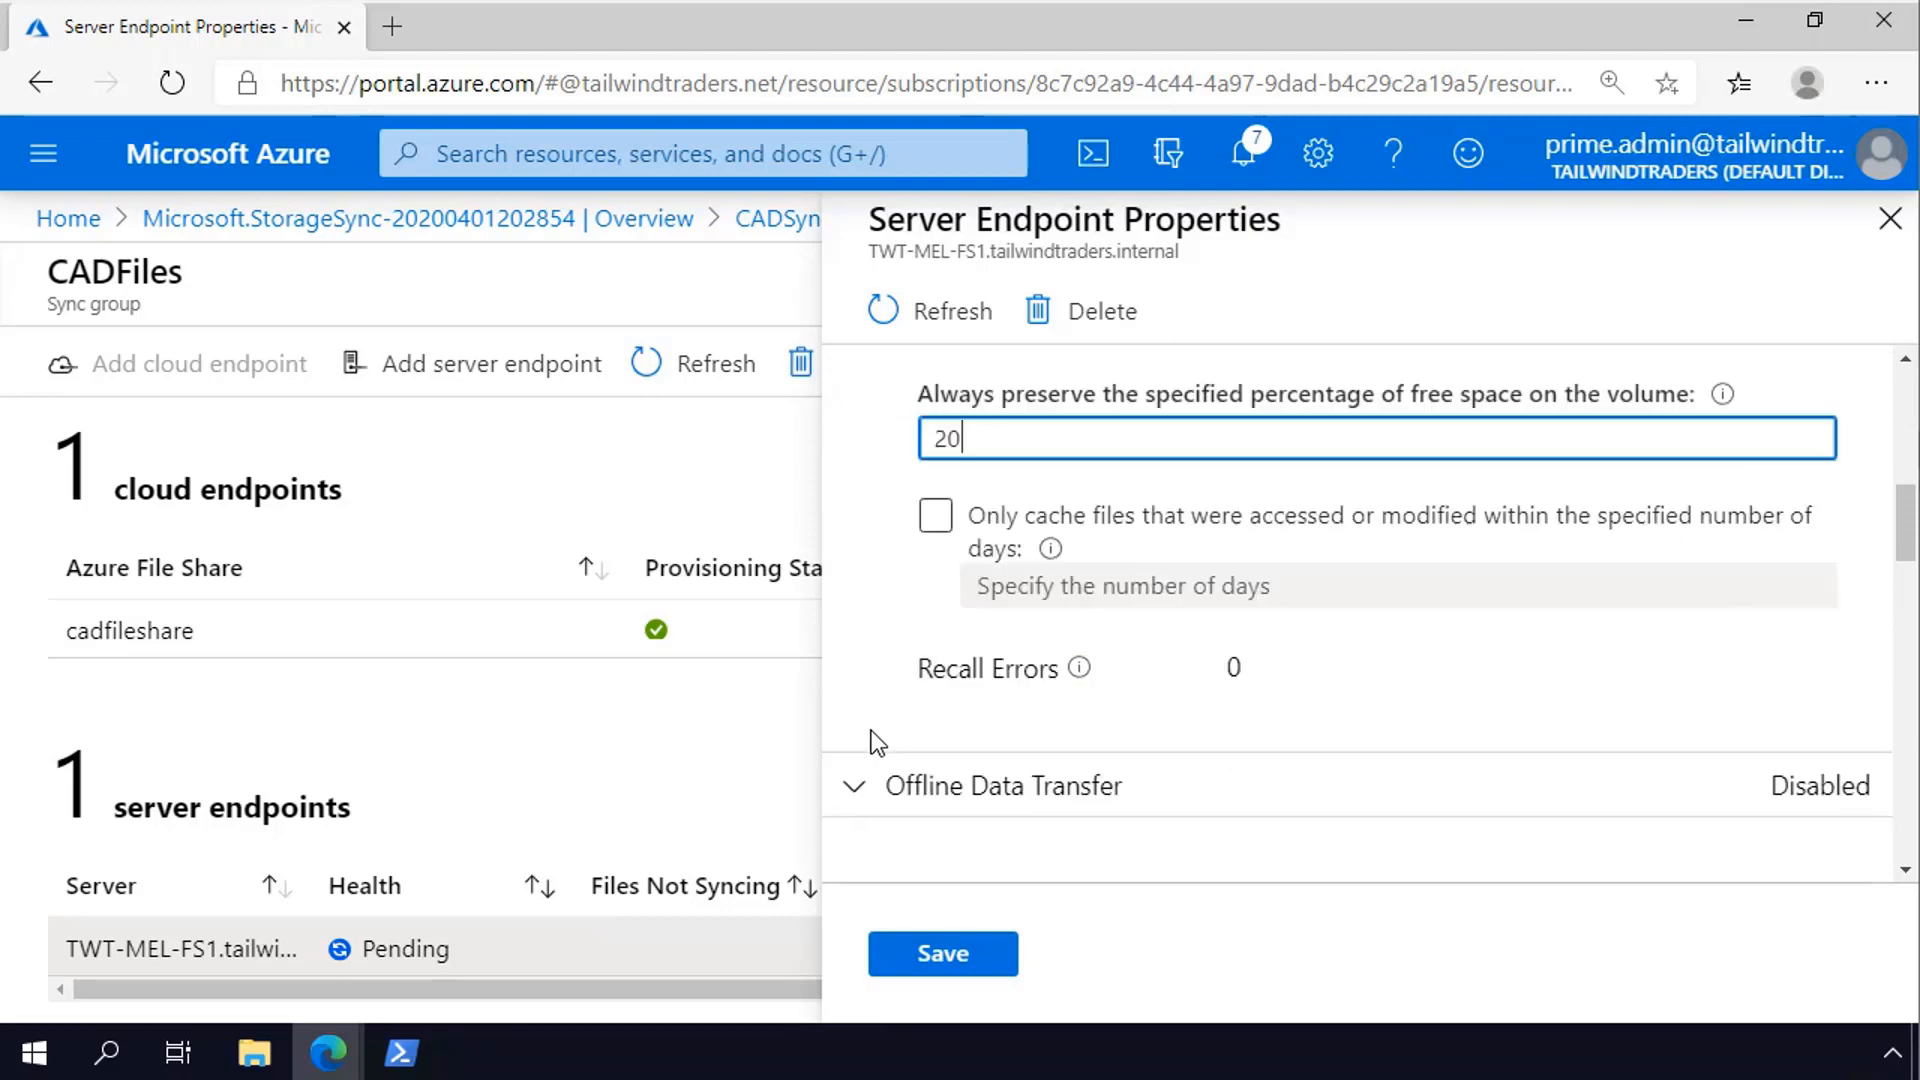
pyautogui.click(936, 535)
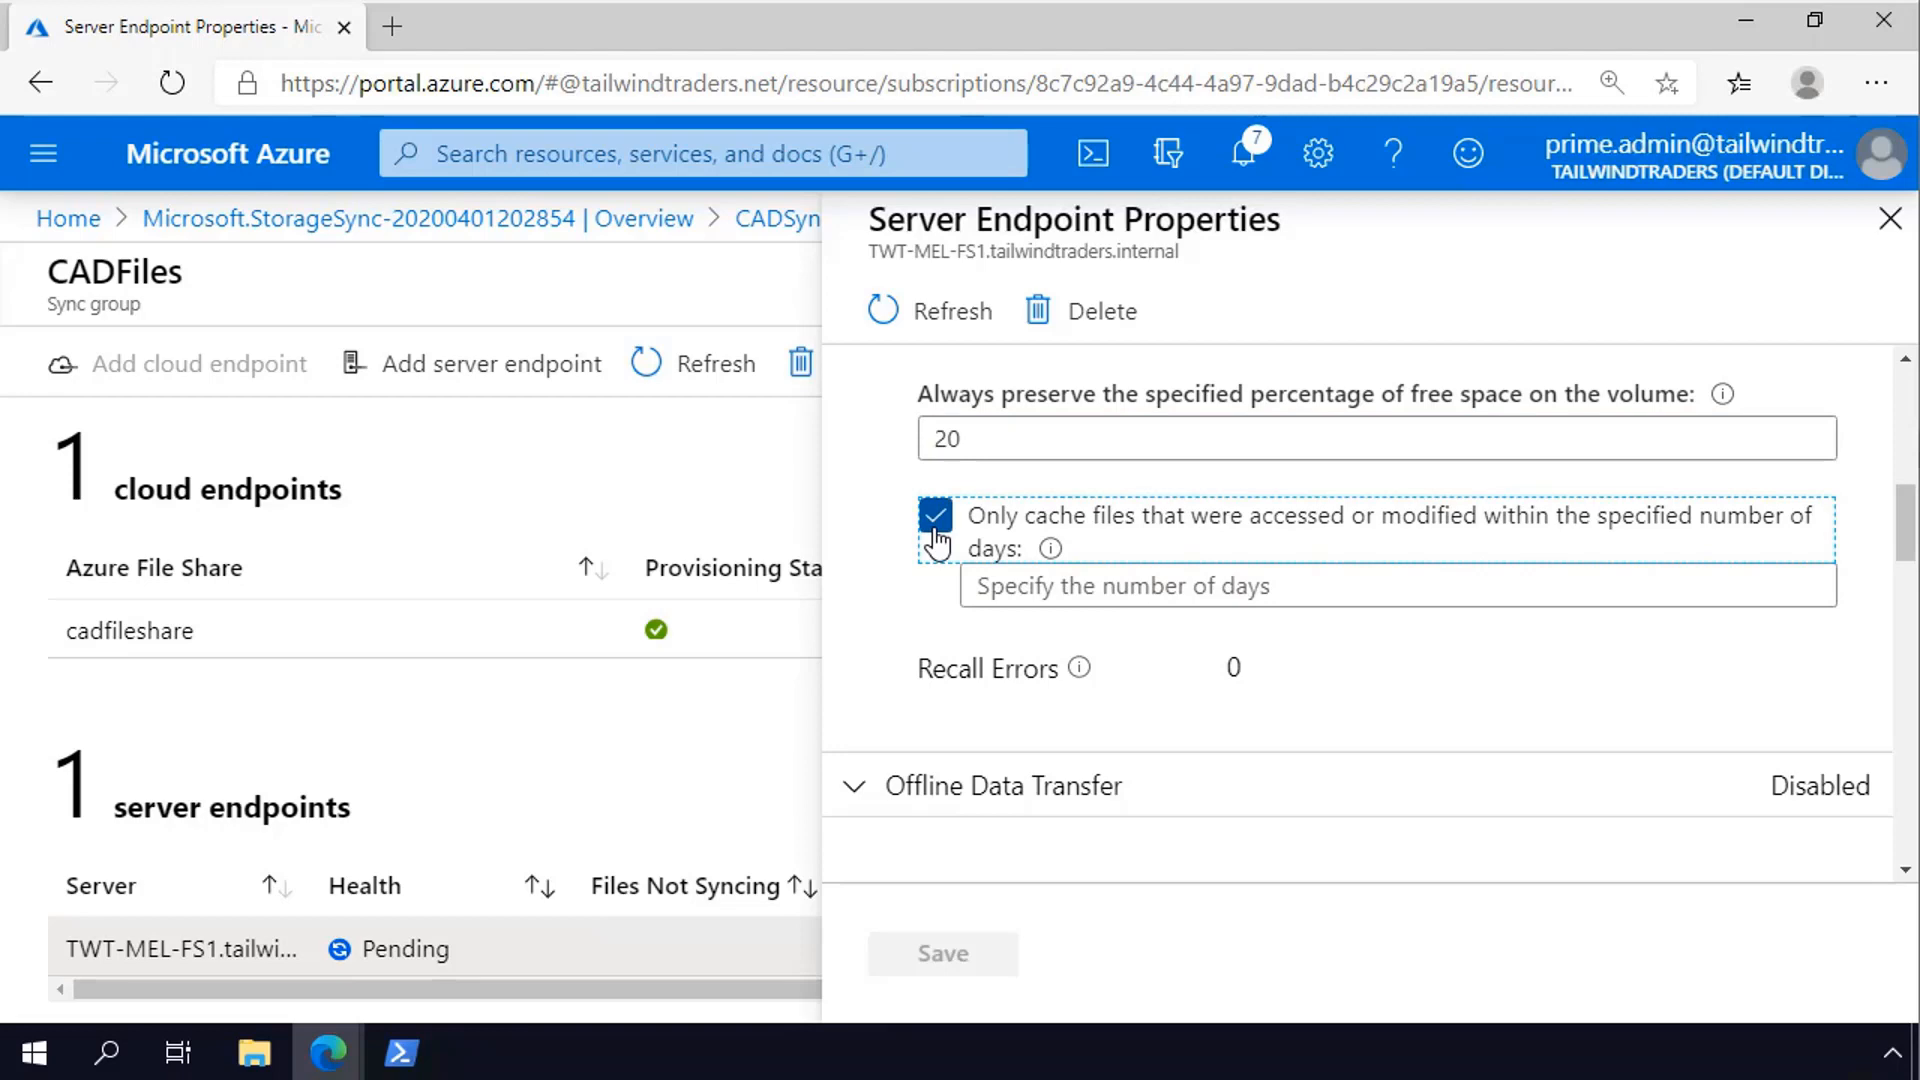
pyautogui.press('Tab')
pyautogui.write('30')
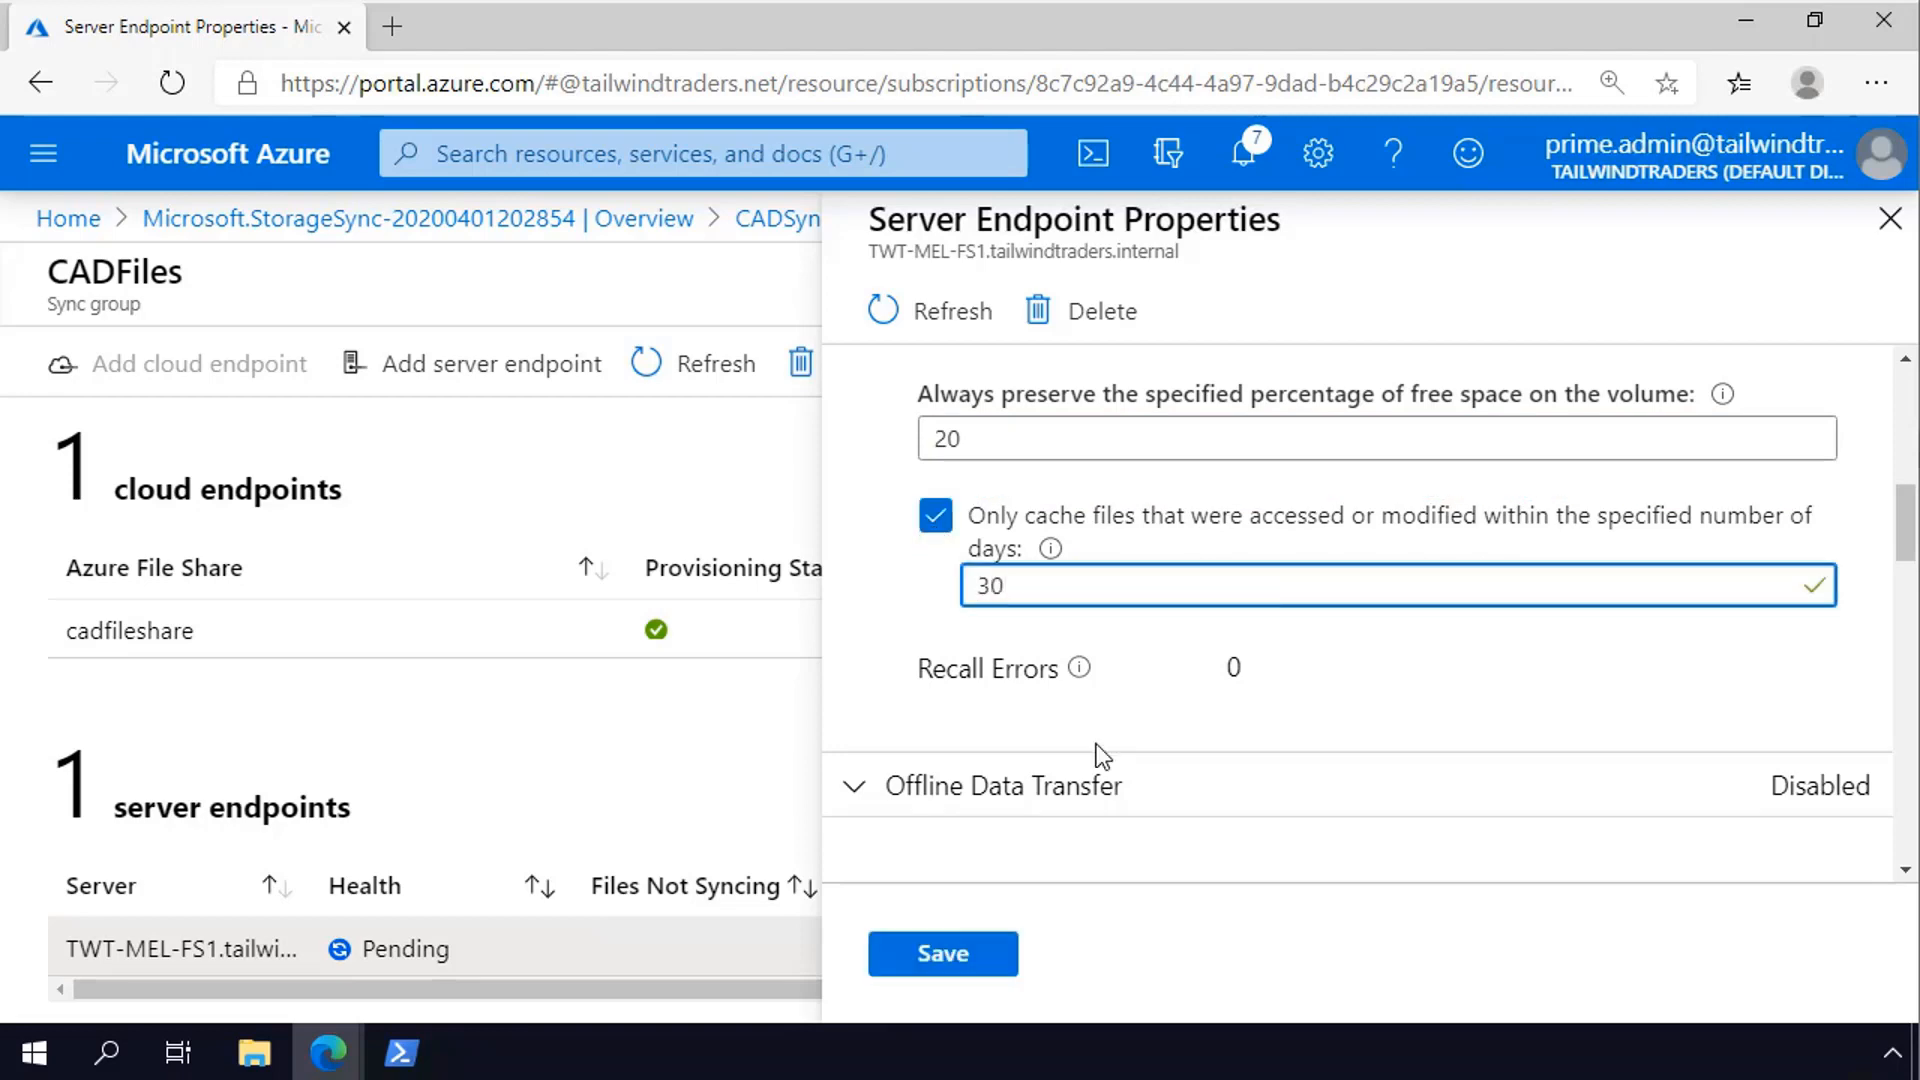
pyautogui.click(994, 970)
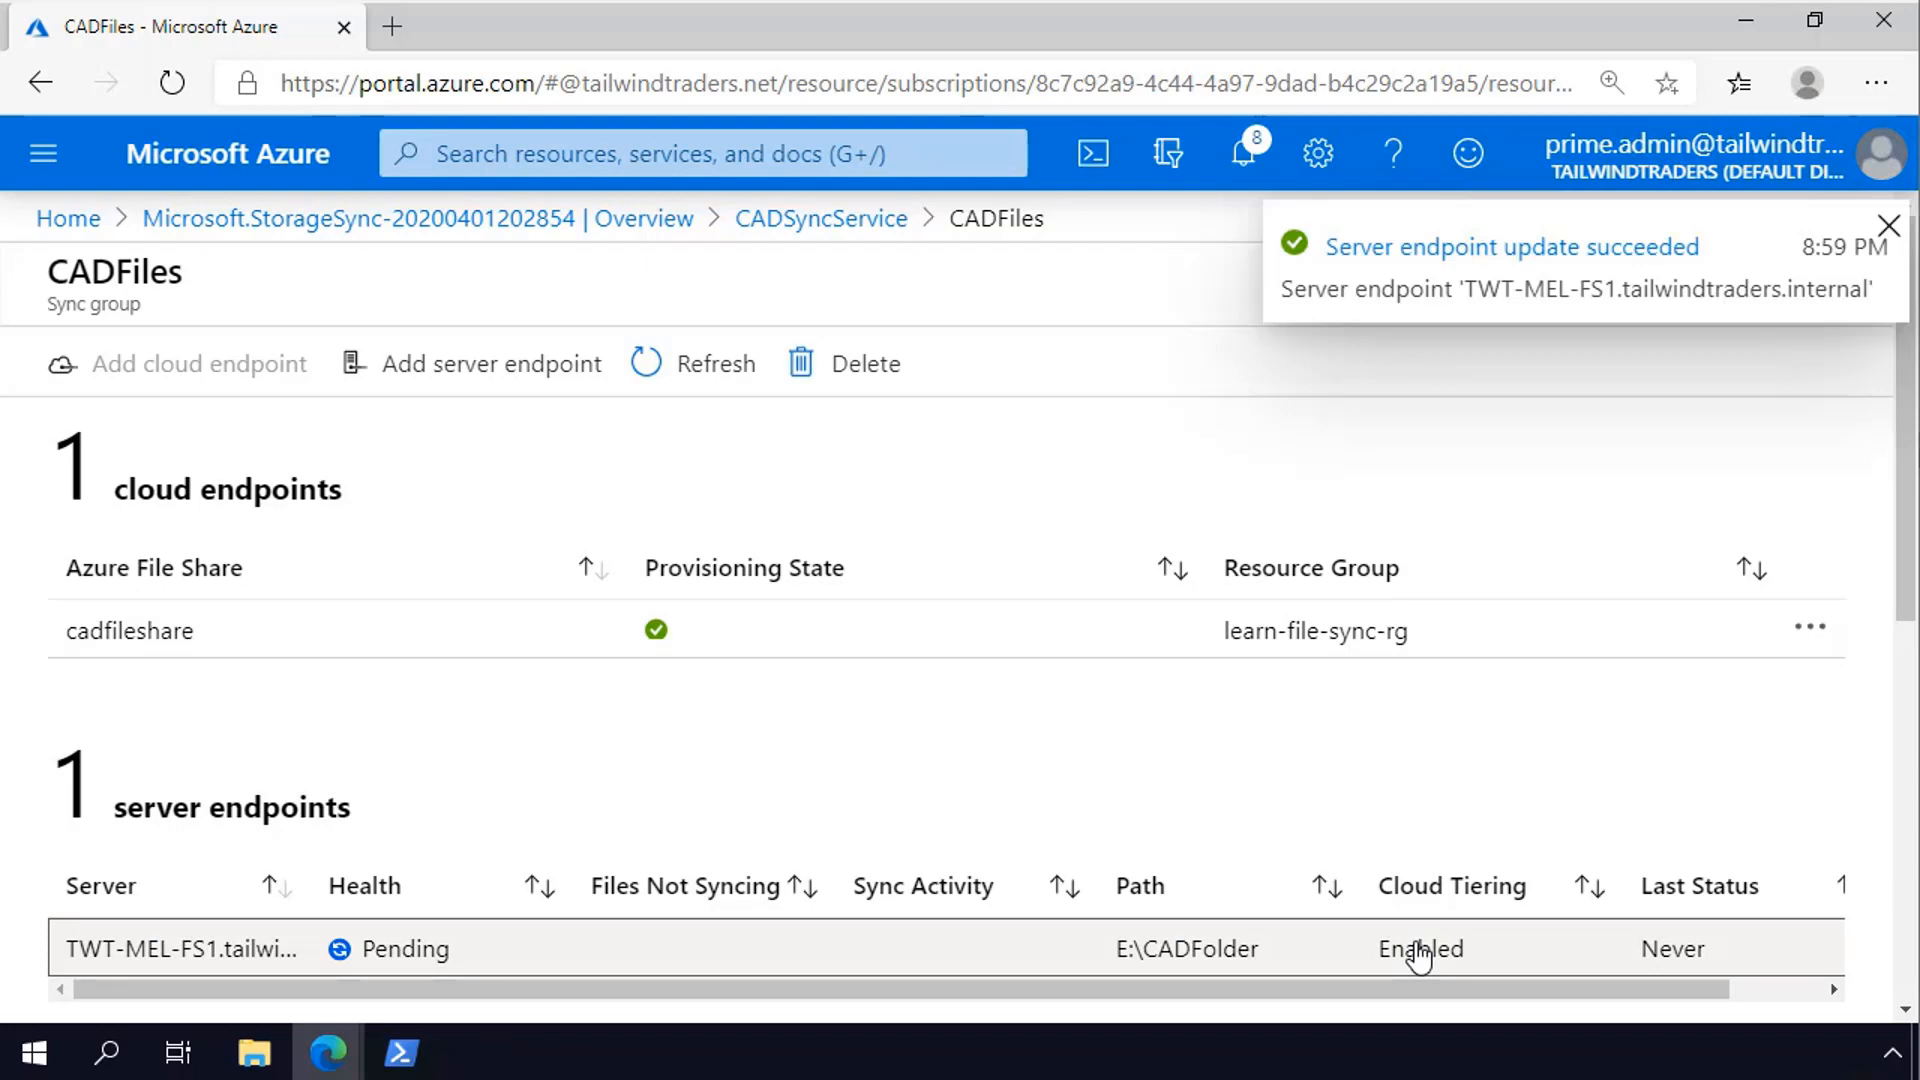
# - Dismiss the update notification and refresh the CADFiles sync group to check the server endpoint's health and sync activity
pyautogui.click(1884, 229)
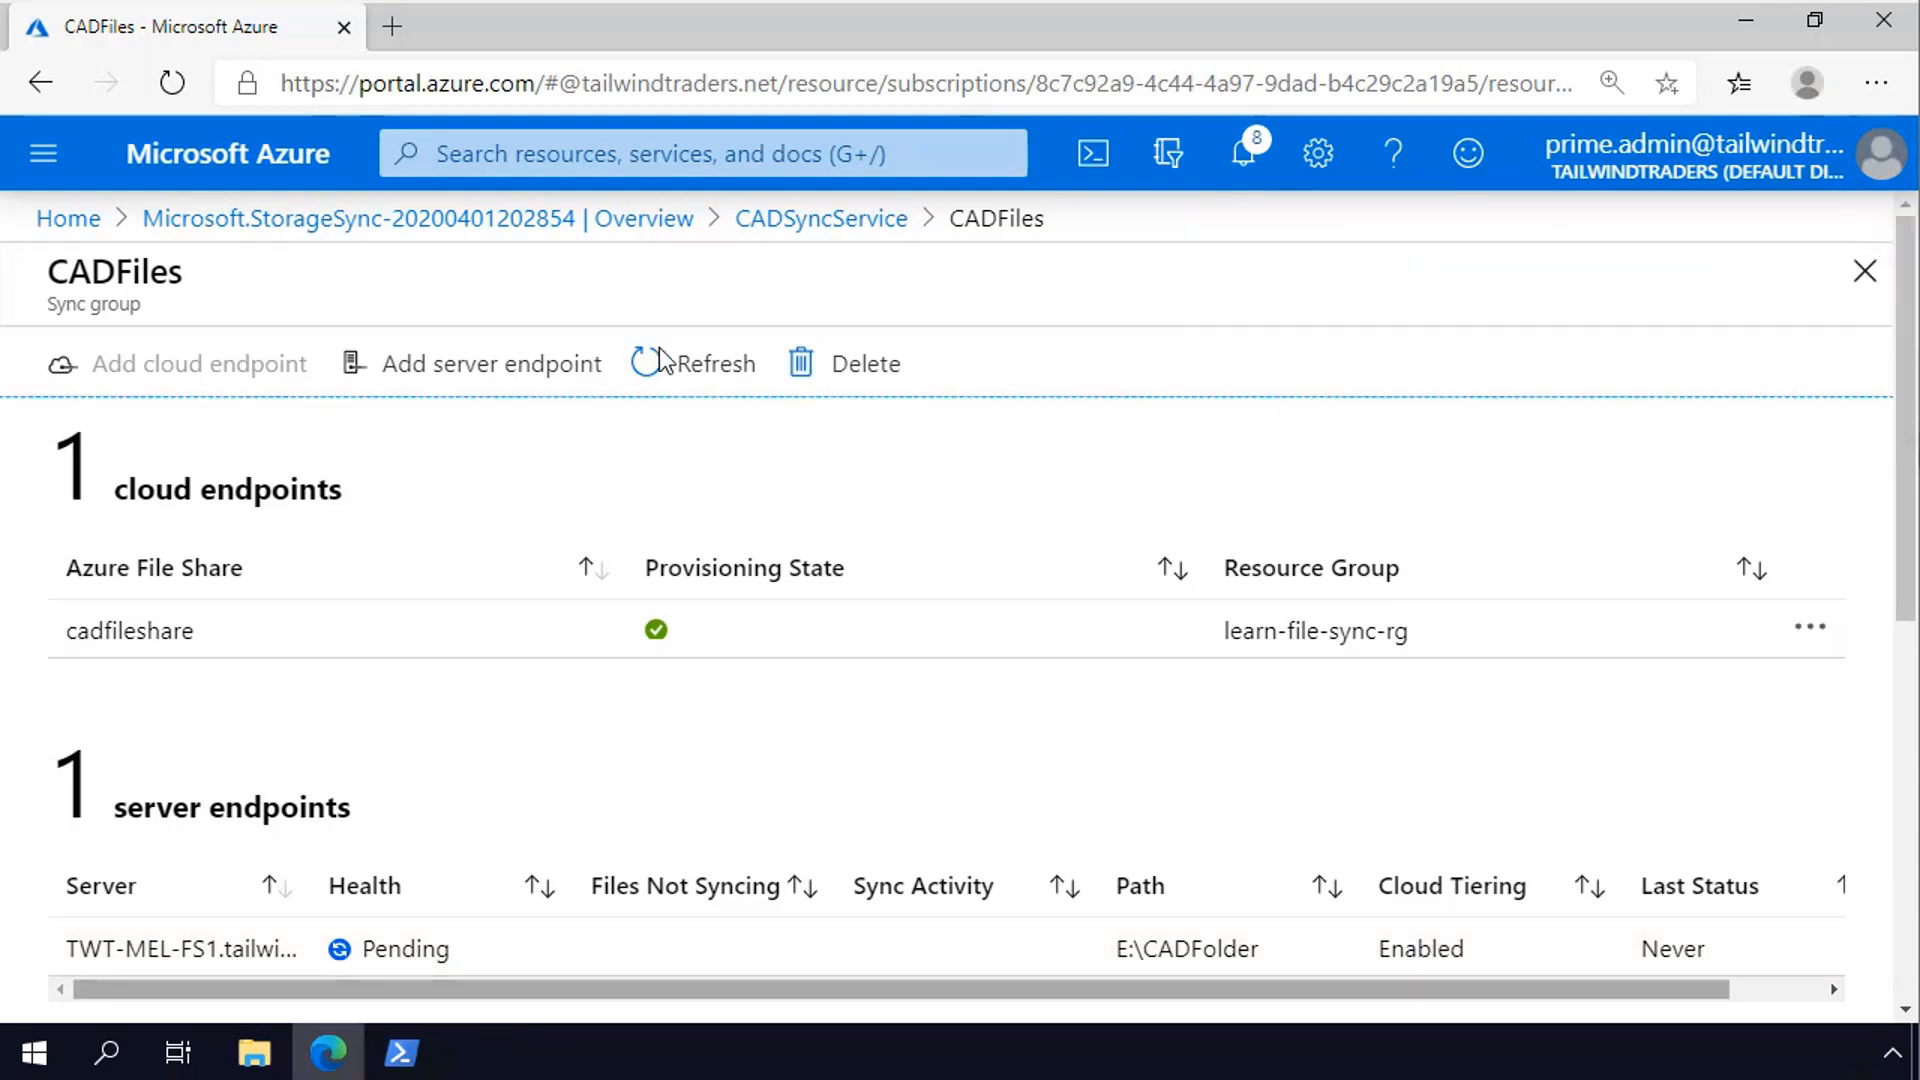
pyautogui.click(662, 378)
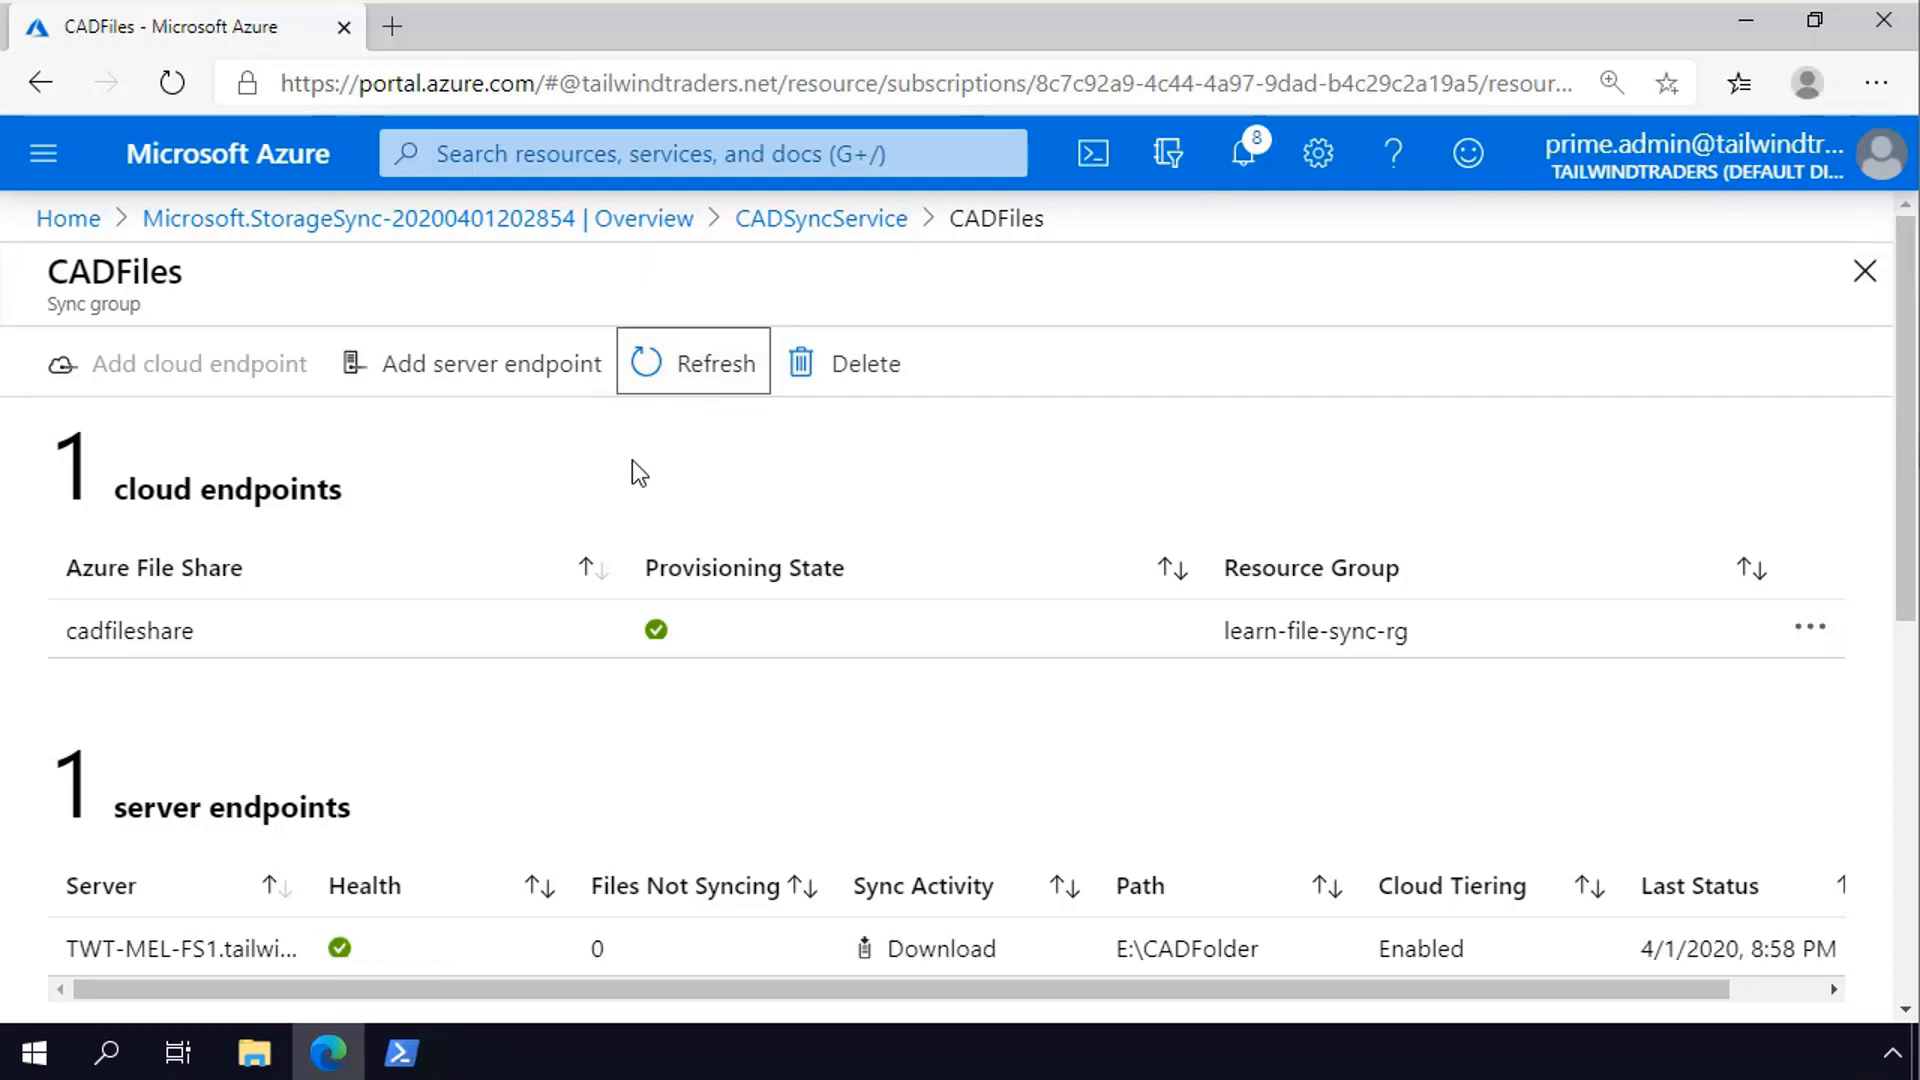
pyautogui.scroll(-1, 783, 763)
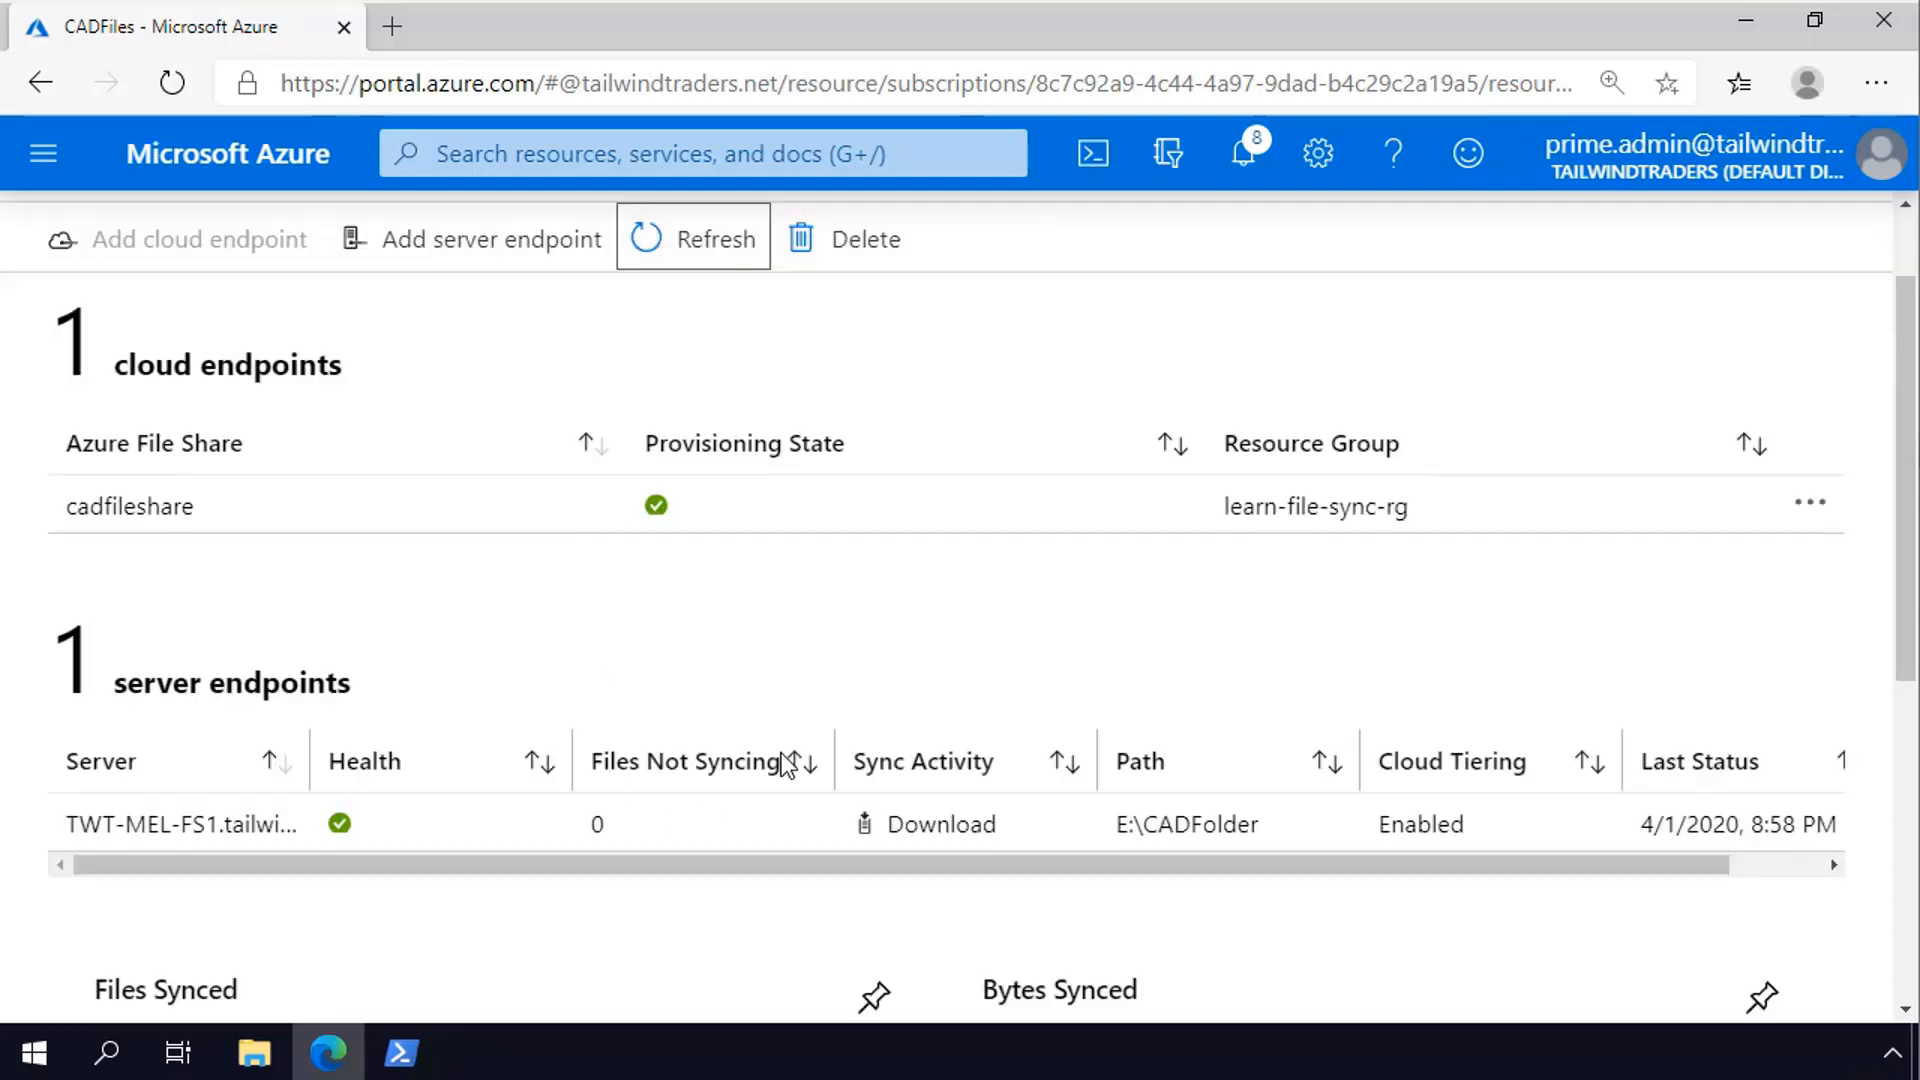